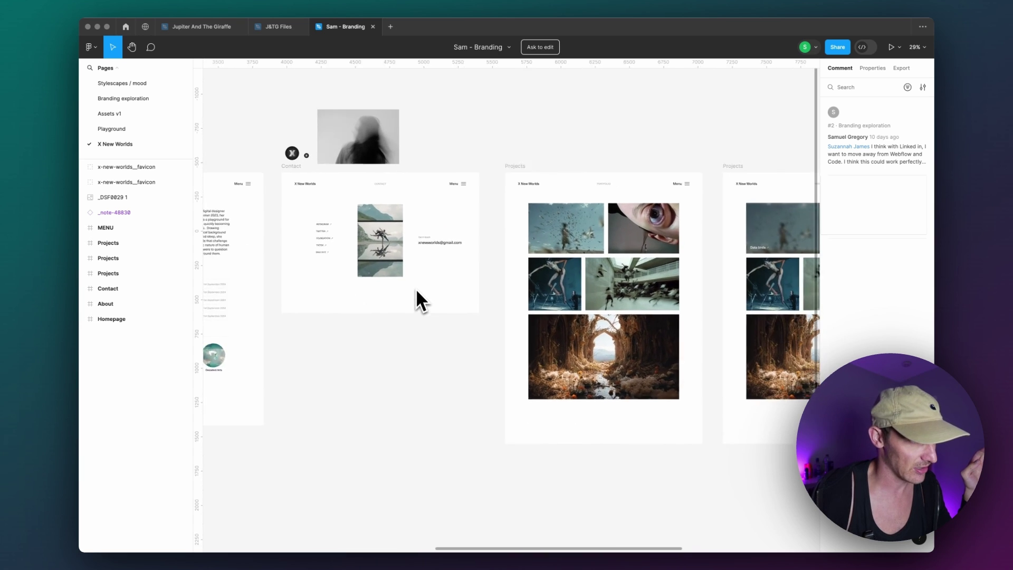
# - Look over the Projects gallery, Data Birds project page and About page designs on the X New Worlds canvas
pyautogui.hscroll(5, 416, 290)
pyautogui.scroll(-1, 417, 291)
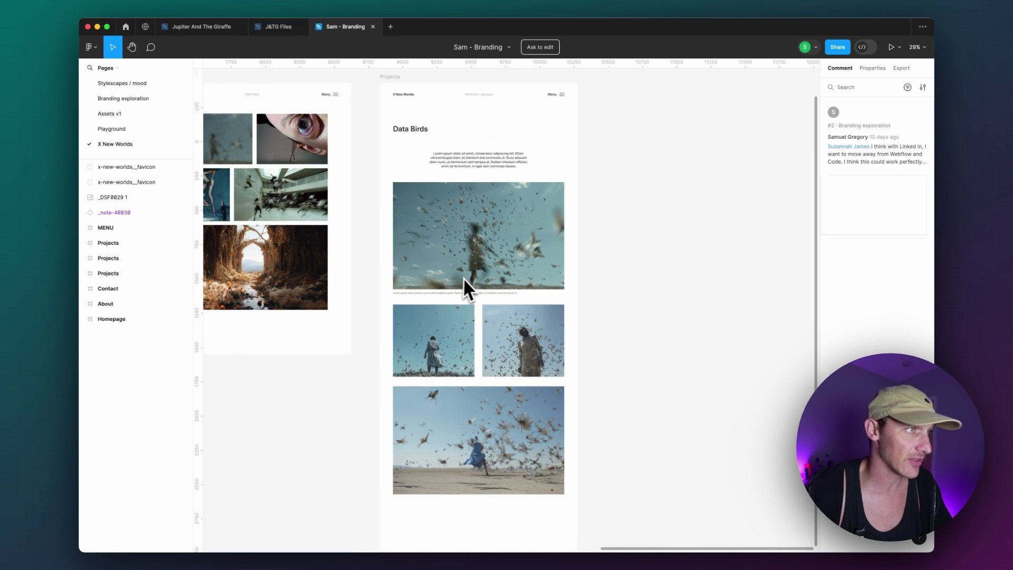
pyautogui.scroll(5, 466, 276)
pyautogui.scroll(-3, 466, 277)
pyautogui.hscroll(-3, 466, 277)
pyautogui.scroll(3, 467, 277)
pyautogui.hscroll(-20, 466, 276)
pyautogui.scroll(-1, 466, 277)
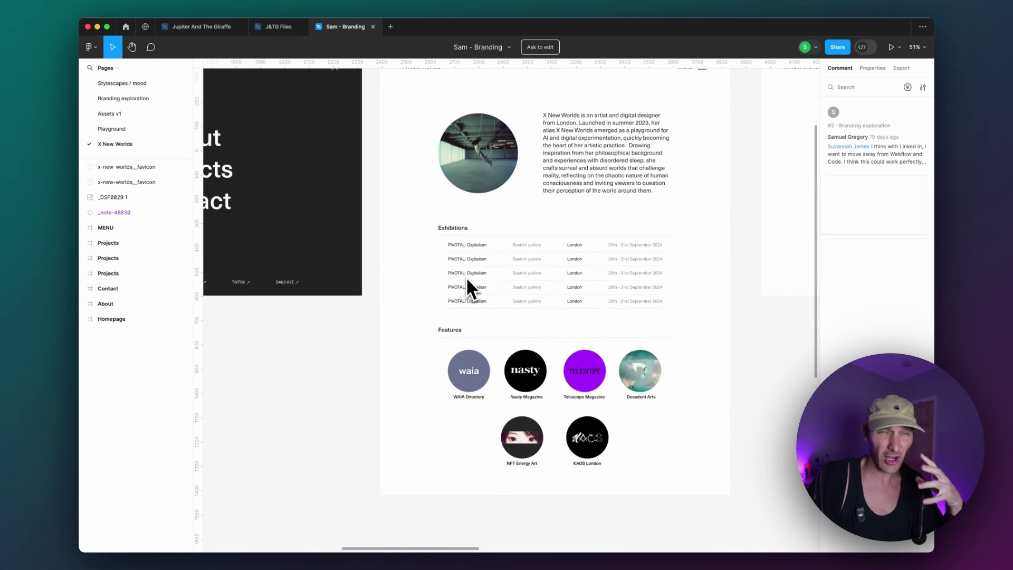
# - Examine the Homepage design's six-image grid and the dark MENU overlay beside it
pyautogui.hscroll(-15, 467, 276)
pyautogui.scroll(2, 467, 276)
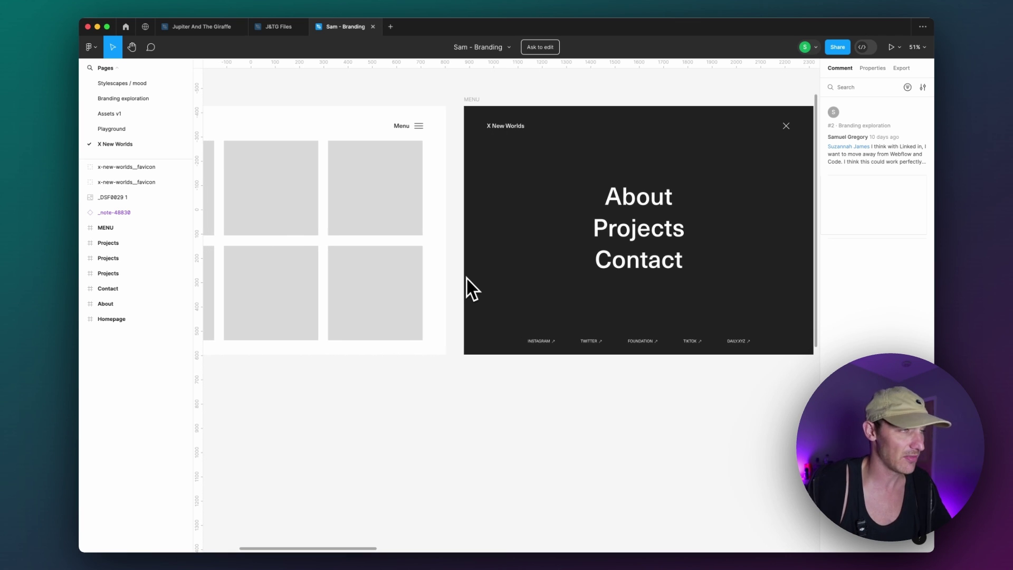
pyautogui.hscroll(-5, 466, 278)
pyautogui.scroll(1, 466, 277)
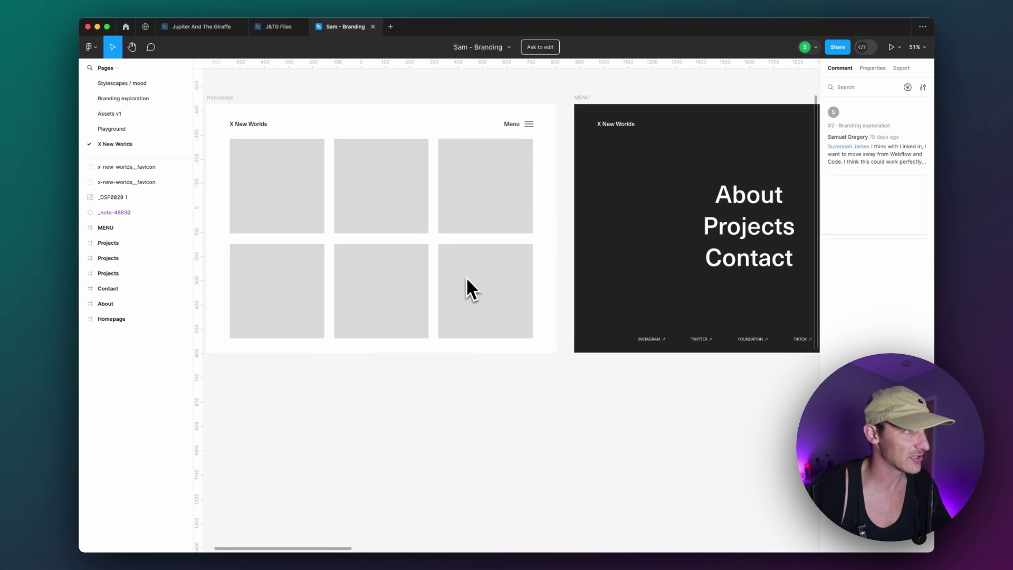
pyautogui.scroll(-2, 466, 287)
pyautogui.hscroll(1, 466, 288)
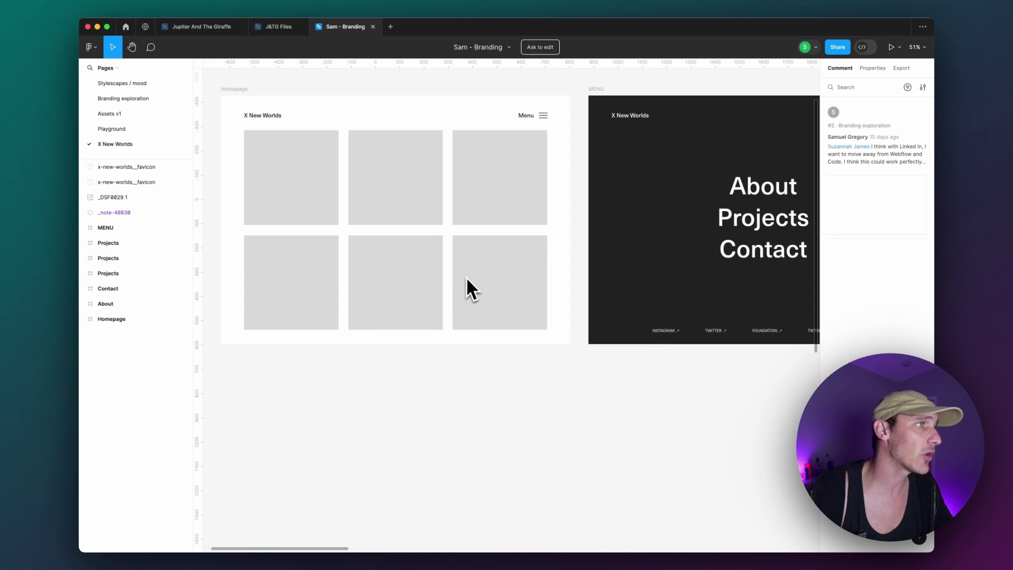
pyautogui.scroll(3, 465, 277)
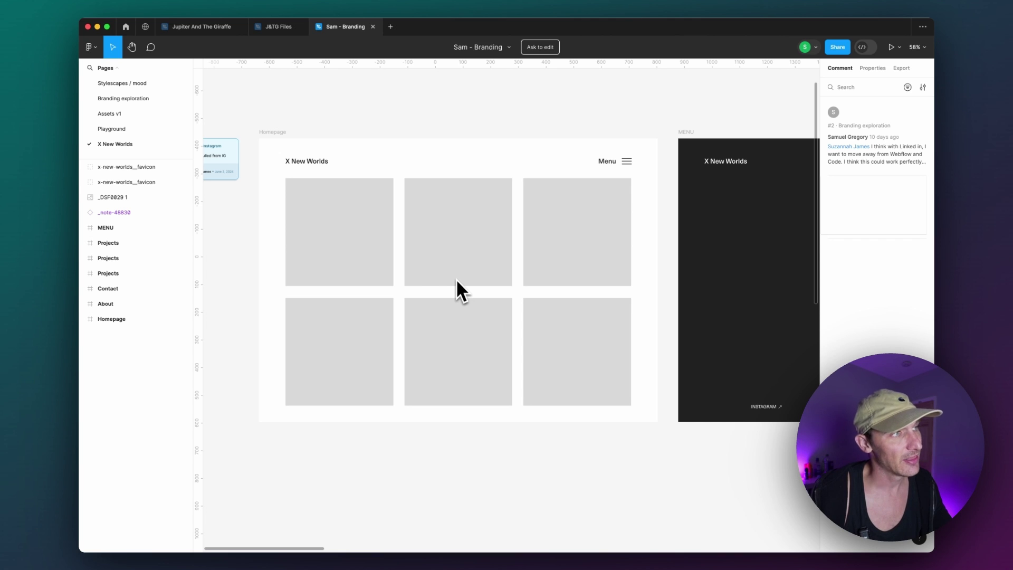
pyautogui.hscroll(2, 456, 279)
pyautogui.scroll(-1, 456, 278)
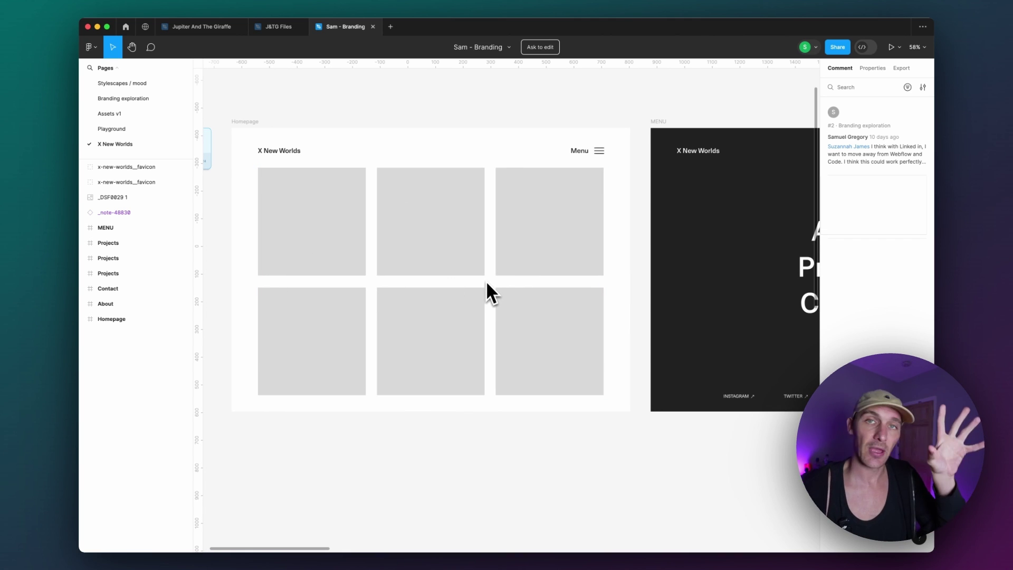
pyautogui.hscroll(4, 486, 280)
pyautogui.scroll(1, 485, 281)
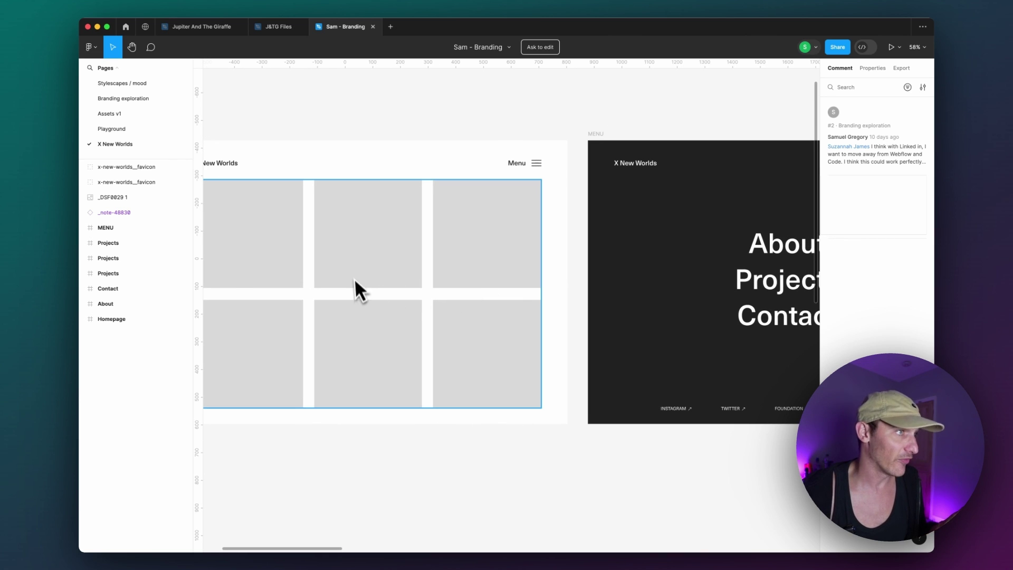
# - Examine the About page design, covering its biography, Exhibitions list and Features logos
pyautogui.hscroll(20, 362, 273)
pyautogui.scroll(-3, 362, 273)
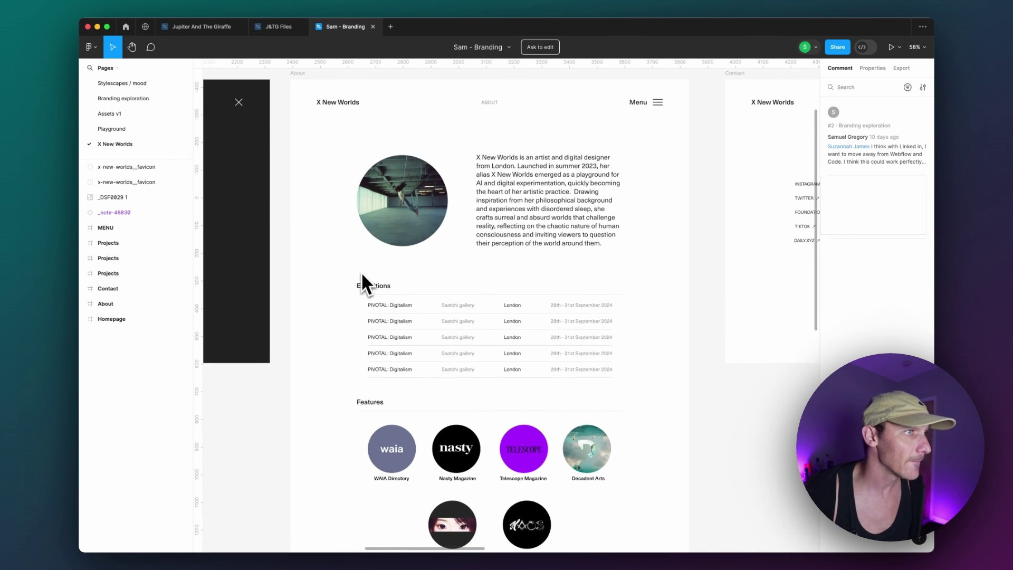
pyautogui.scroll(-4, 523, 324)
pyautogui.hscroll(-1, 523, 324)
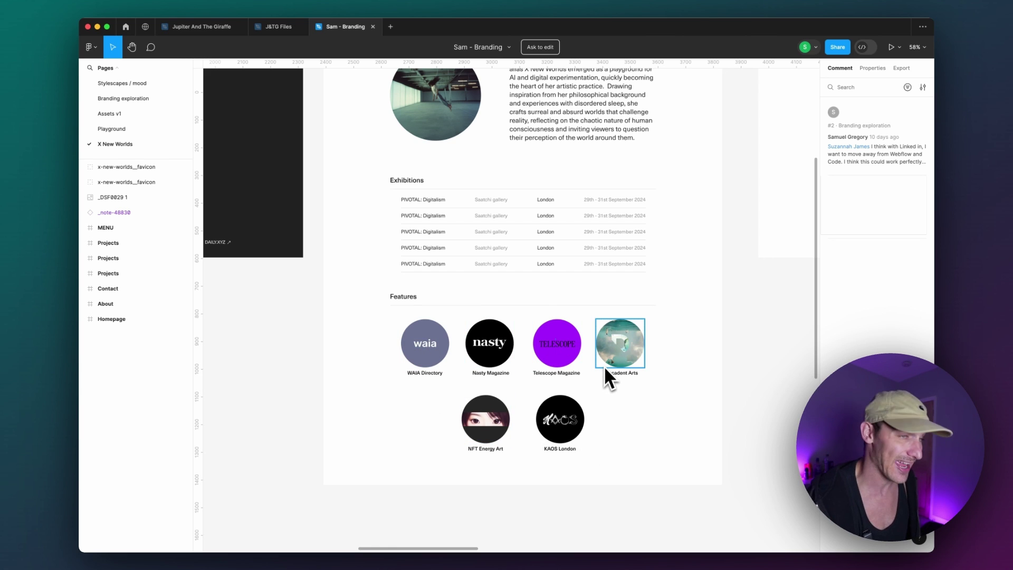
# - Review the Contact page, the Projects galleries with the Data birds overlay state, and the Data Birds project page
pyautogui.hscroll(15, 604, 365)
pyautogui.hscroll(15, 604, 365)
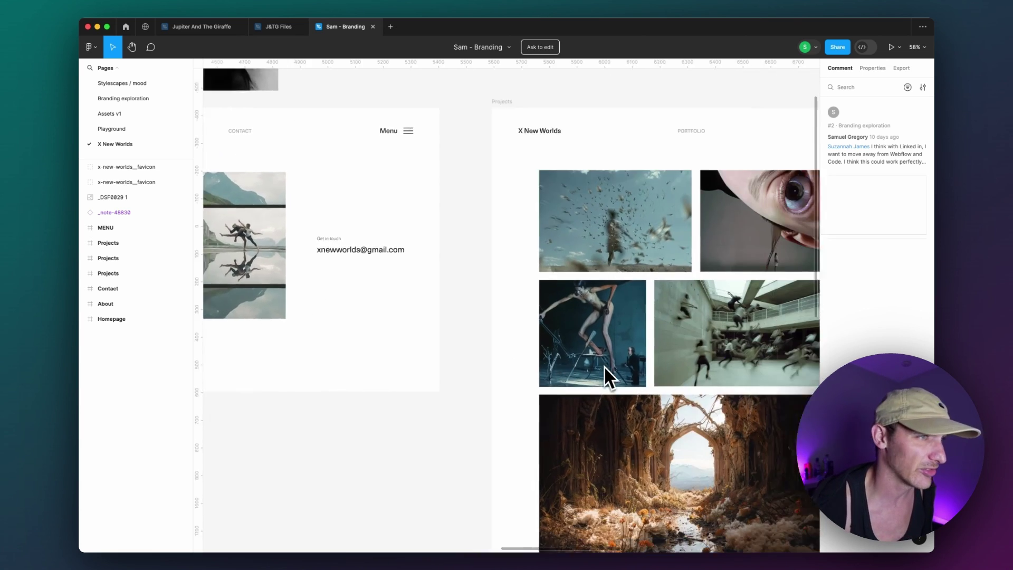
pyautogui.scroll(-5, 605, 368)
pyautogui.scroll(4, 604, 369)
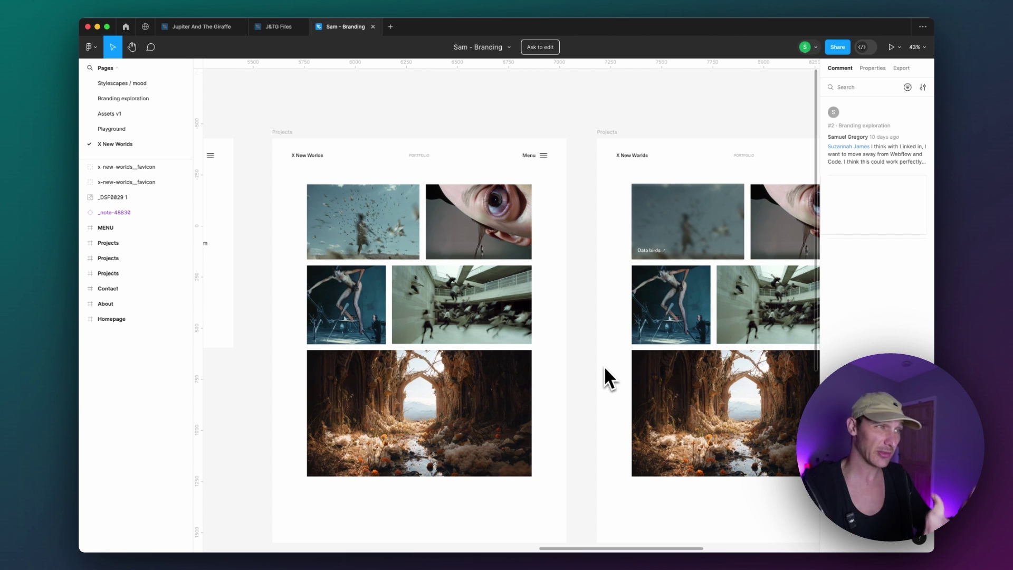
pyautogui.hscroll(10, 604, 365)
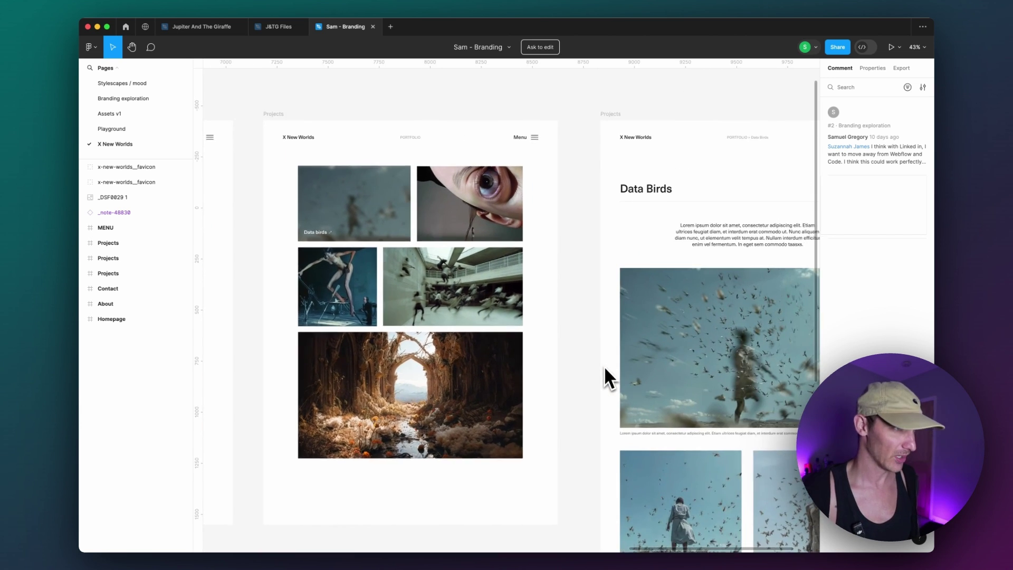
pyautogui.scroll(3, 570, 340)
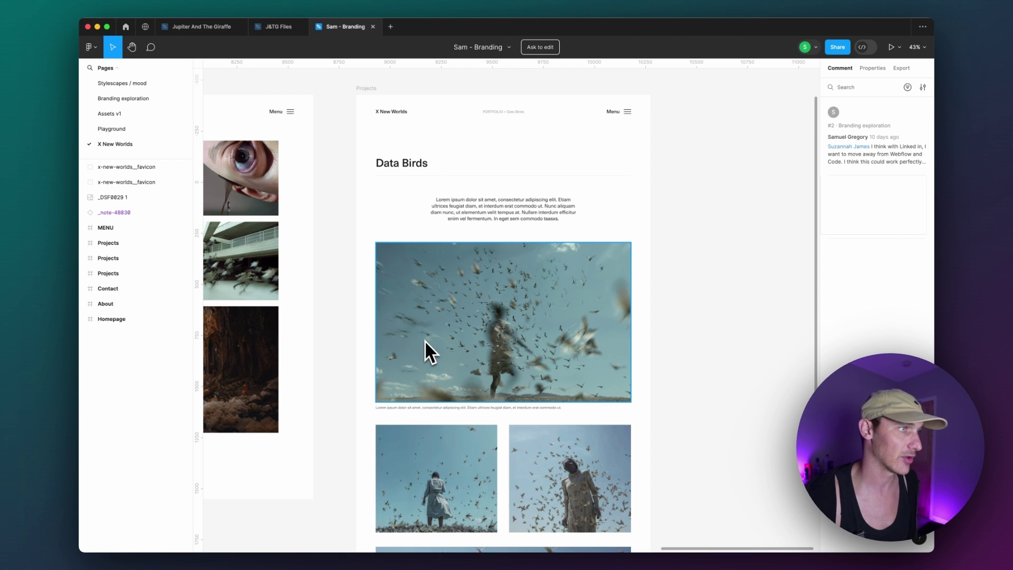
# - Switch to Webstudio and open the X New Worlds project
pyautogui.hotkey('alt', 'space')
pyautogui.write('webst')
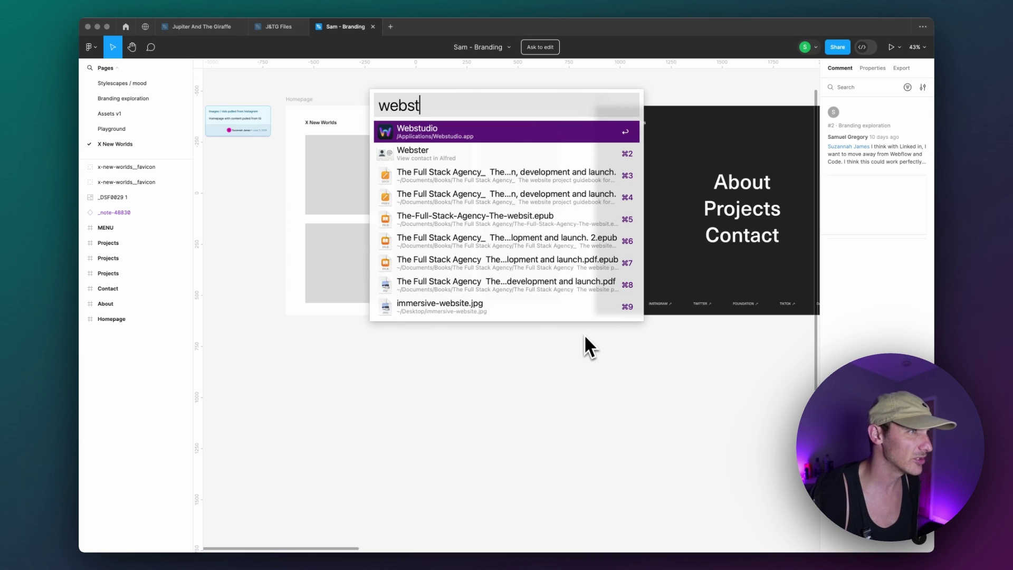
pyautogui.press('Return')
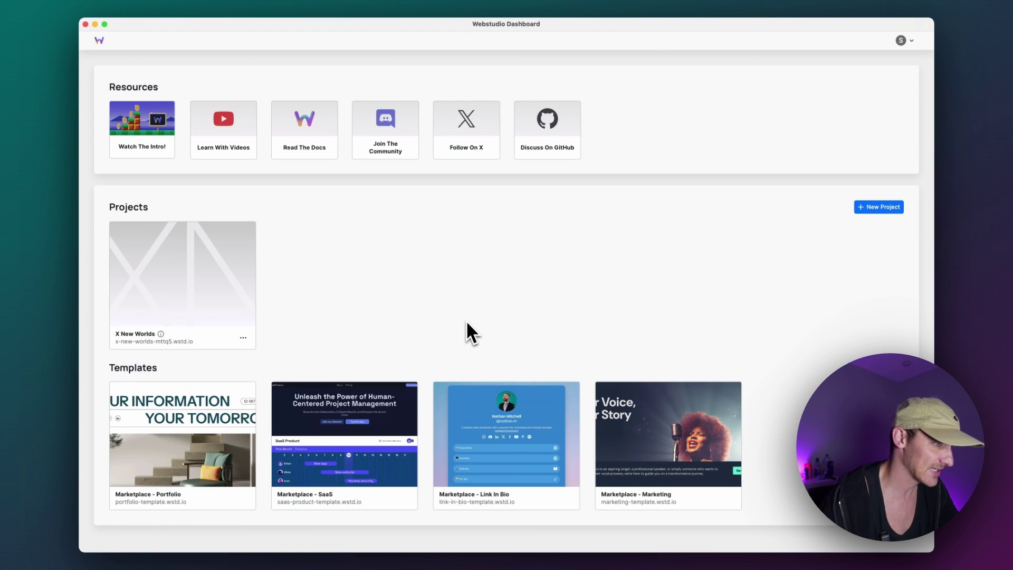
pyautogui.click(206, 303)
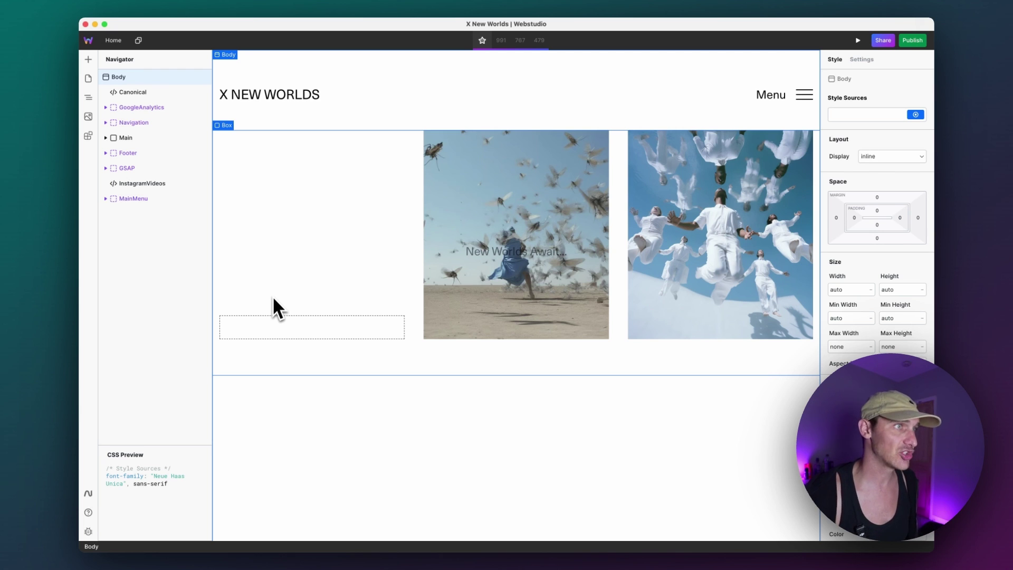
pyautogui.click(316, 313)
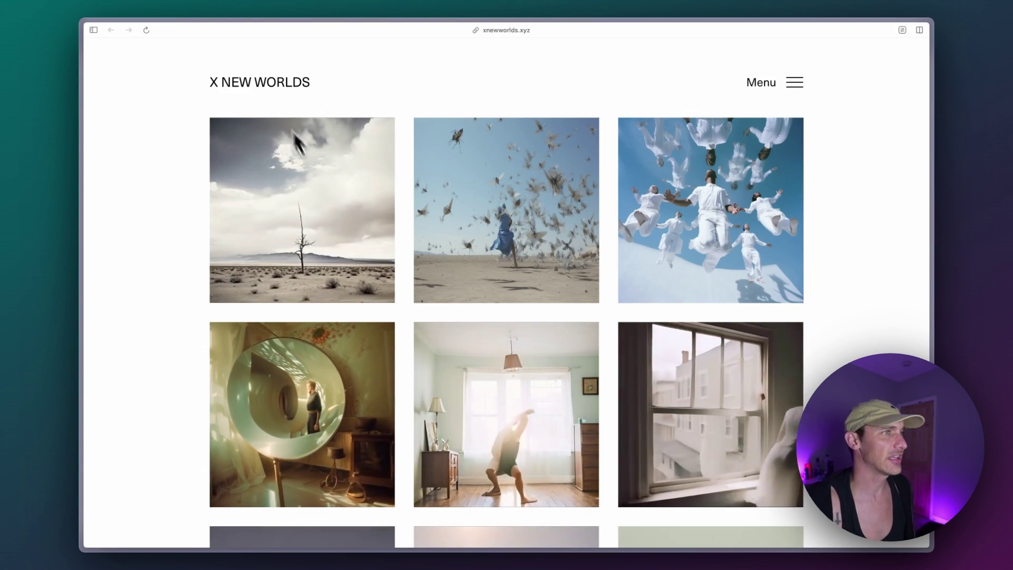
# - Browse the image and video grid on the live xnewworlds.xyz homepage down to the footer and back
pyautogui.scroll(-3, 322, 194)
pyautogui.scroll(-10, 323, 194)
pyautogui.scroll(15, 322, 194)
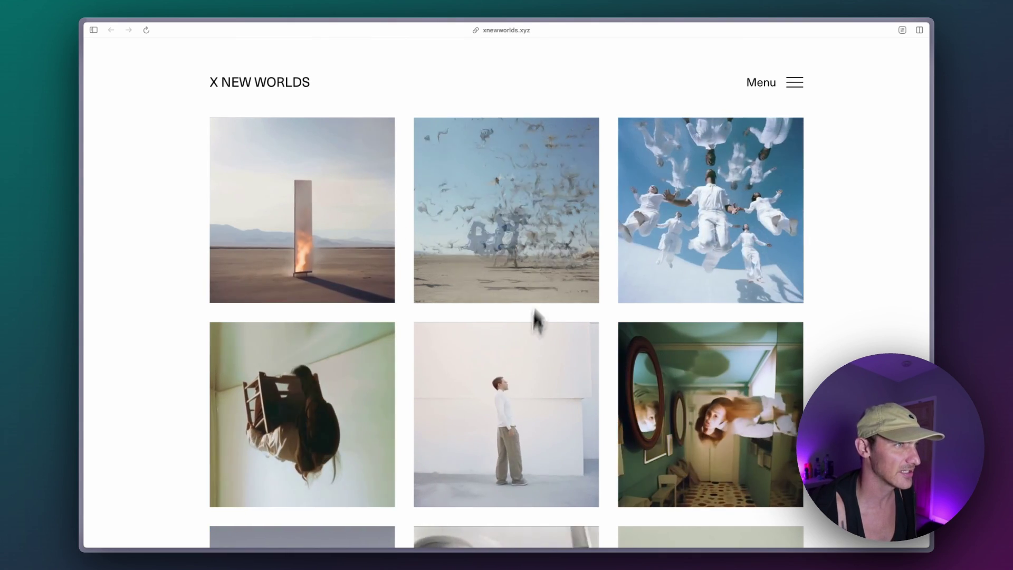
pyautogui.scroll(-5, 279, 417)
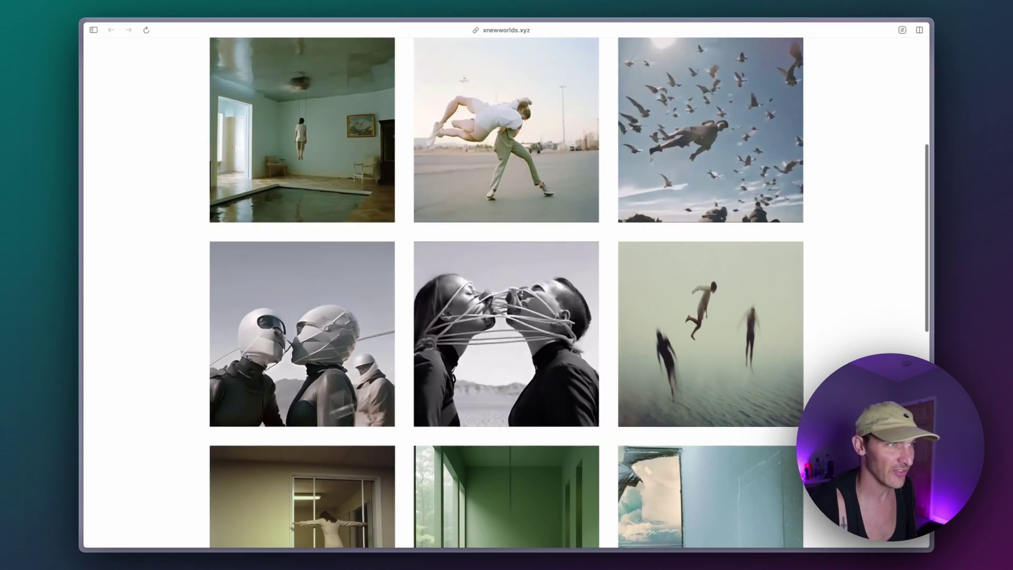
pyautogui.scroll(6, 486, 343)
pyautogui.scroll(-16, 422, 427)
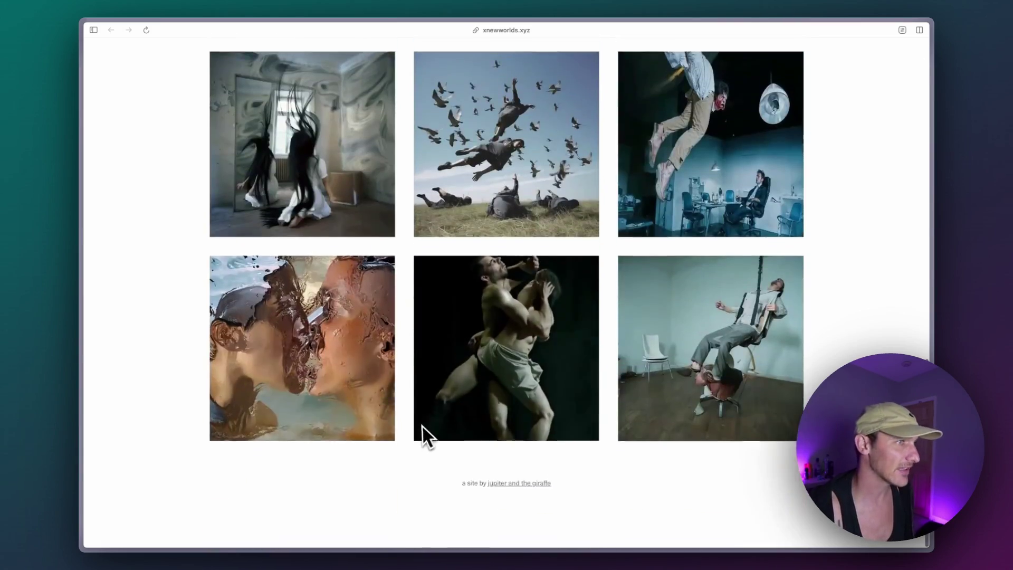
pyautogui.scroll(15, 421, 436)
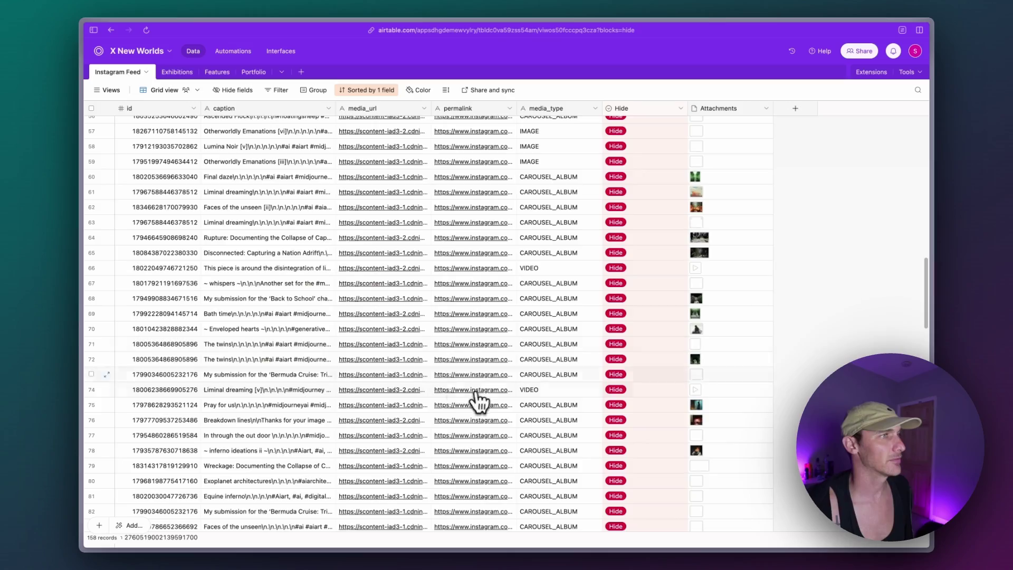
# - Review the Hide and Show records in Airtable's Instagram Feed table, and return to the live X New Worlds site
pyautogui.scroll(-20, 293, 259)
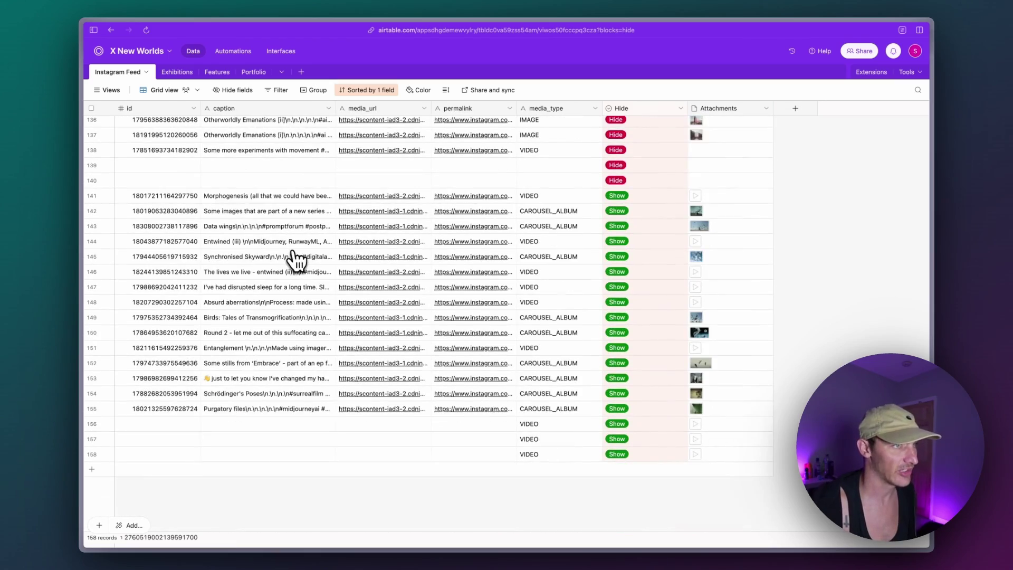
pyautogui.scroll(20, 631, 412)
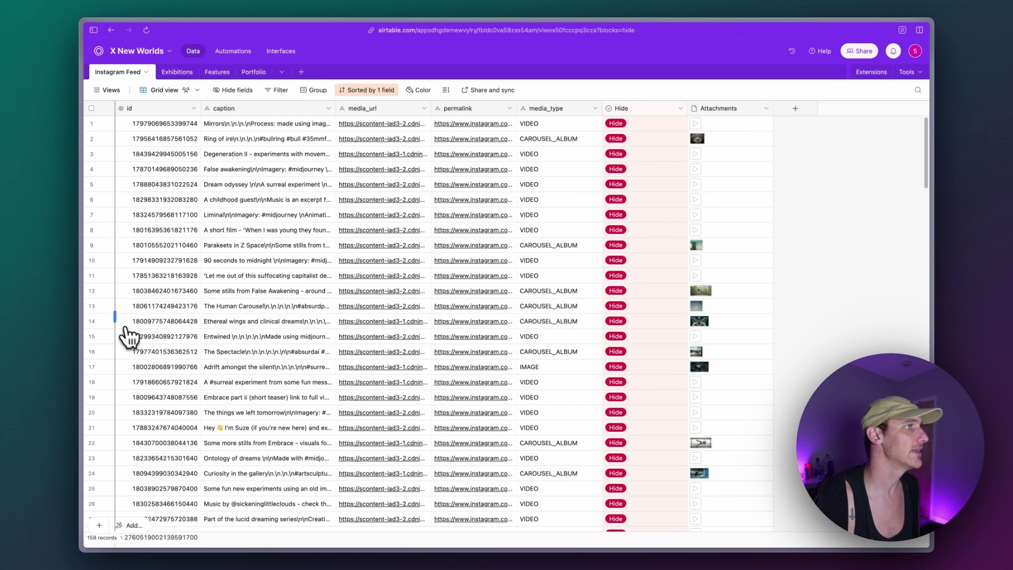
pyautogui.moveTo(83, 284)
pyautogui.click(97, 267)
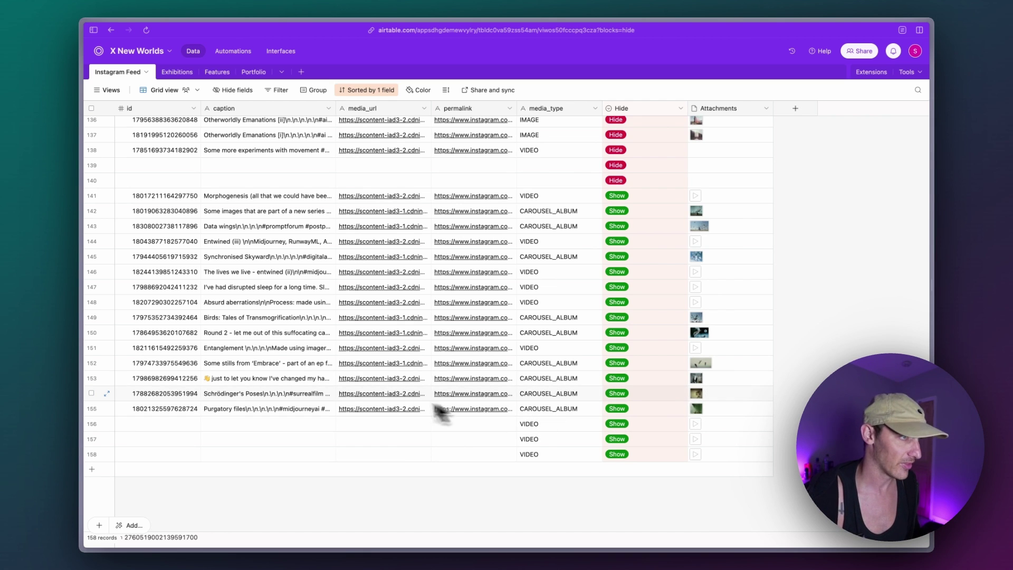
pyautogui.scroll(1, 634, 442)
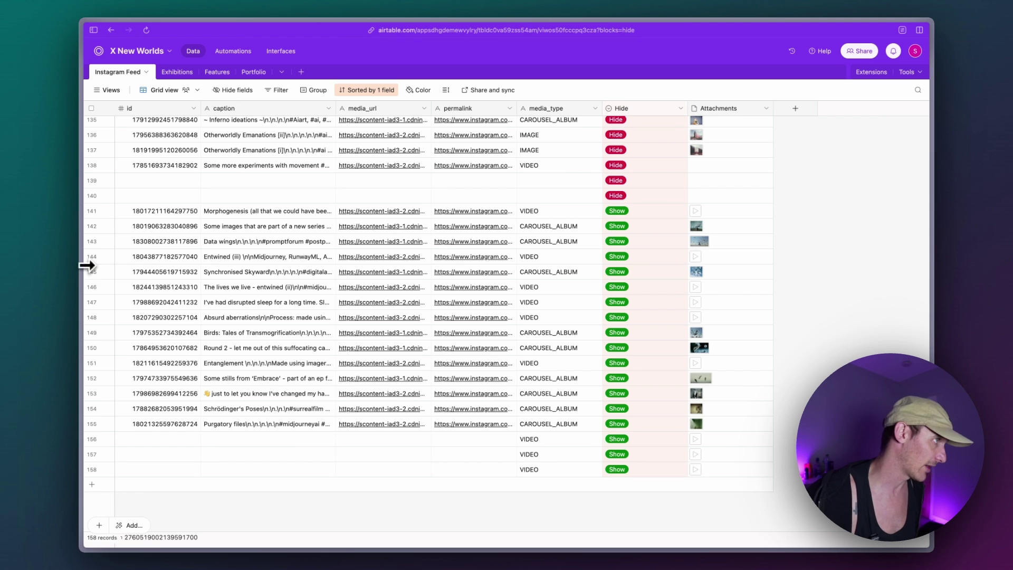
pyautogui.click(111, 267)
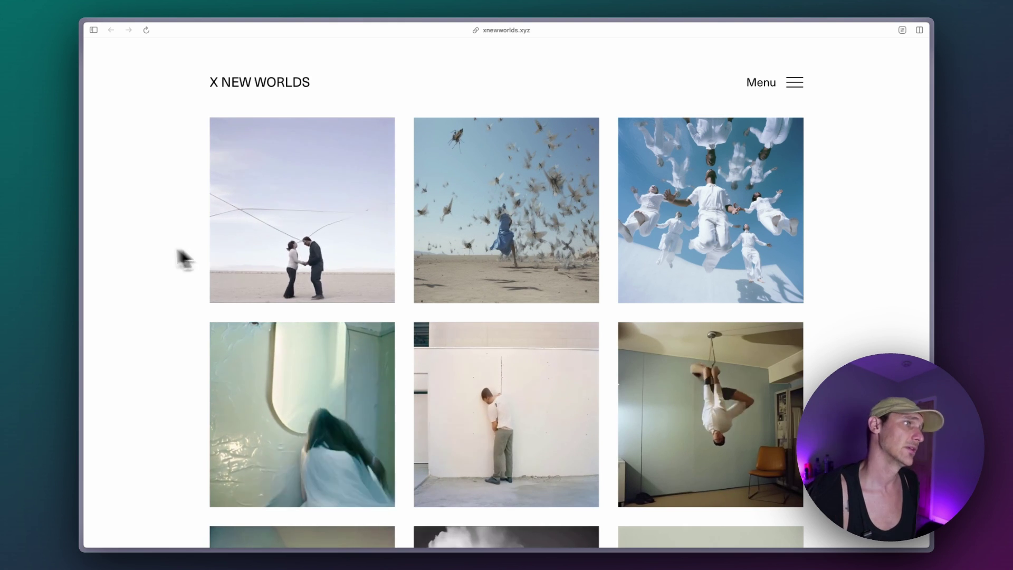
# - Switch to Webstudio, expand the first Box inside Main and select its Instagram Feed collection
pyautogui.press('super+Tab')
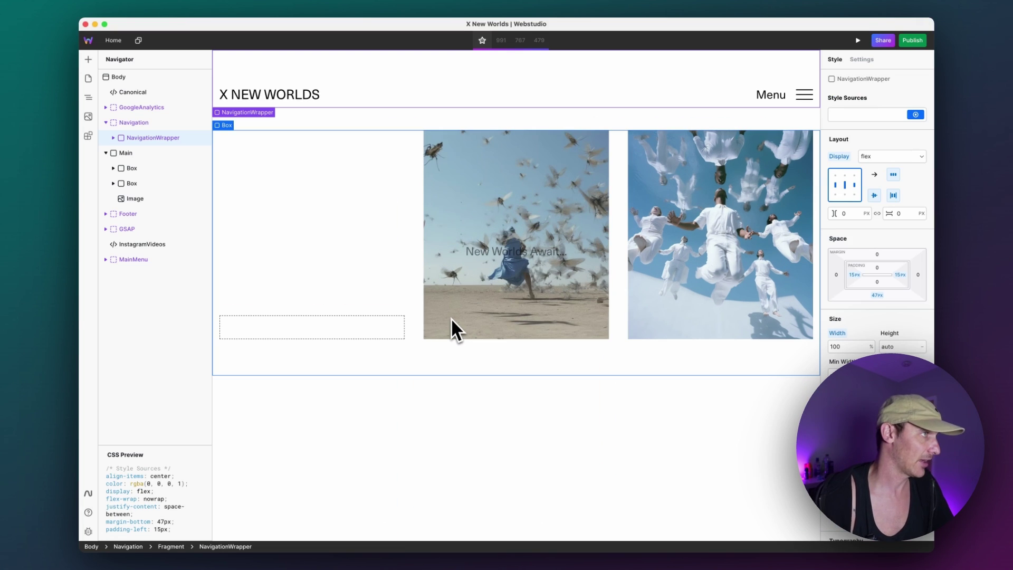
pyautogui.click(350, 221)
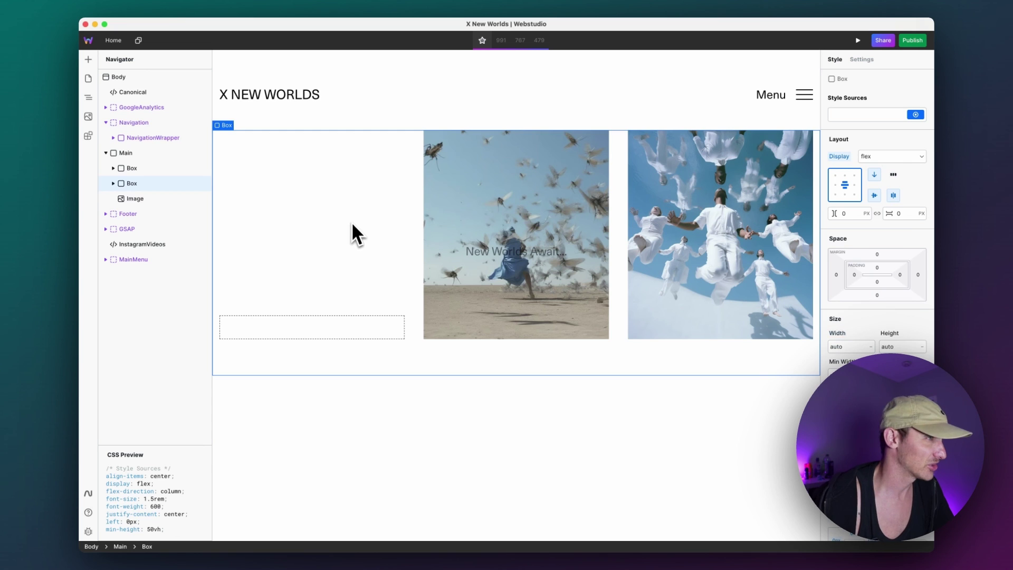
pyautogui.click(113, 168)
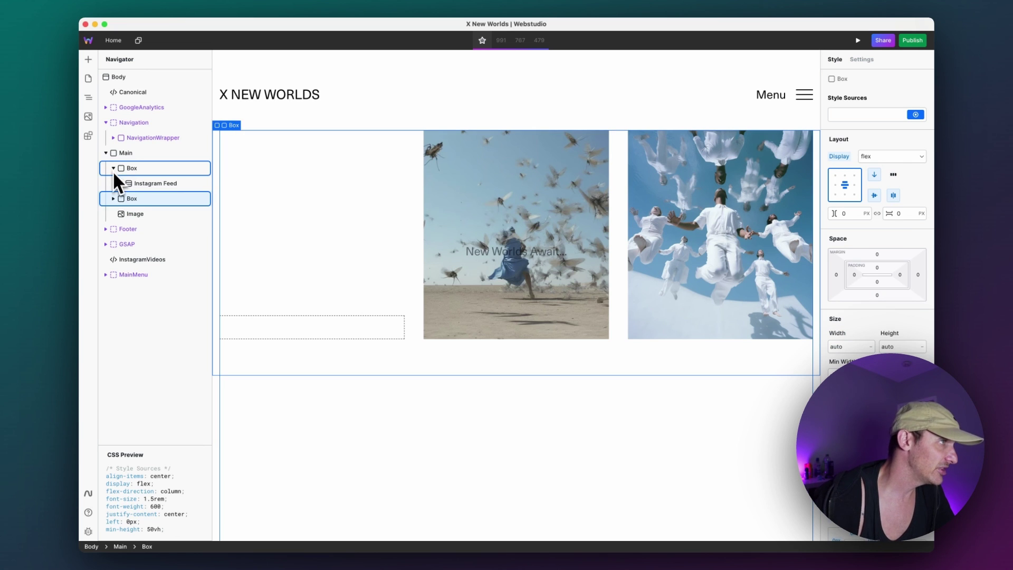
pyautogui.click(134, 182)
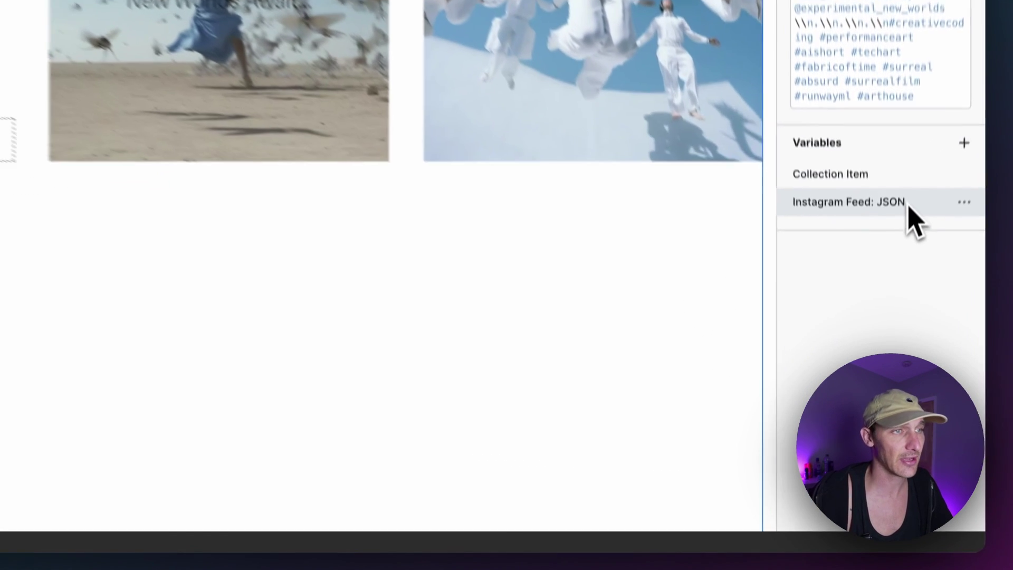
# - Open the Instagram Feed resource variable and examine the Airtable API address and Hide filter in its URL
pyautogui.click(892, 361)
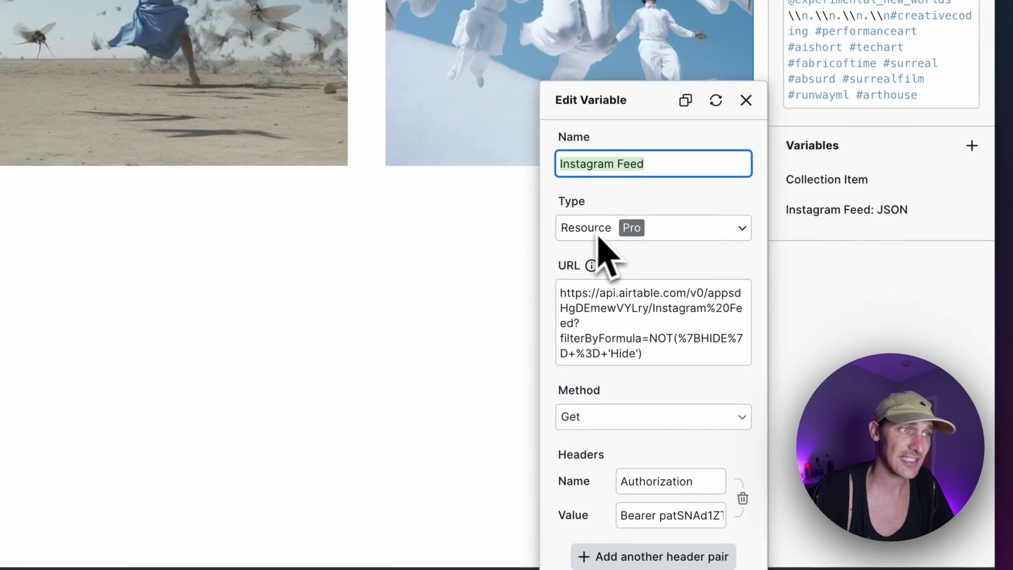
pyautogui.click(645, 349)
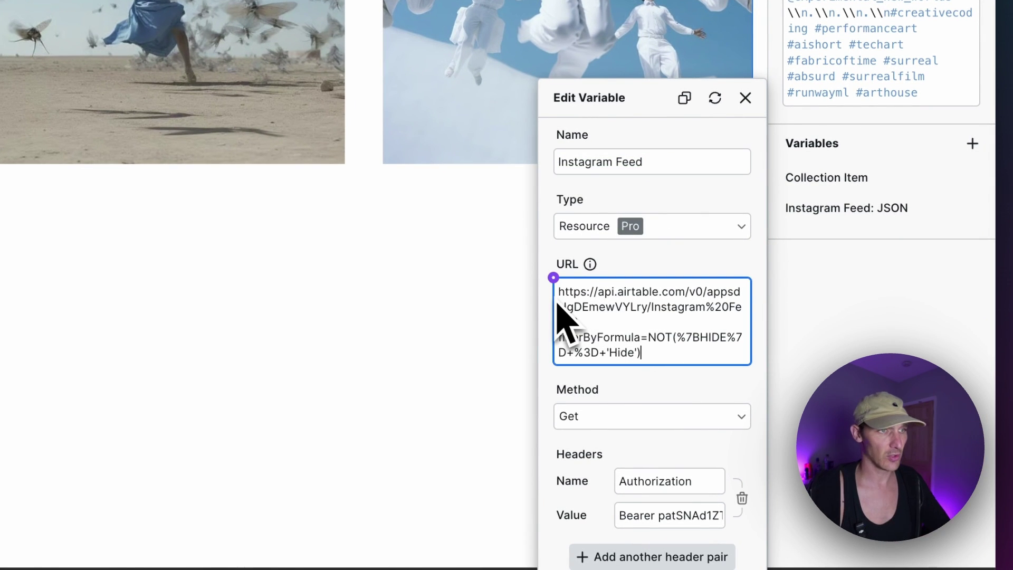
pyautogui.moveTo(575, 323); pyautogui.dragTo(550, 281)
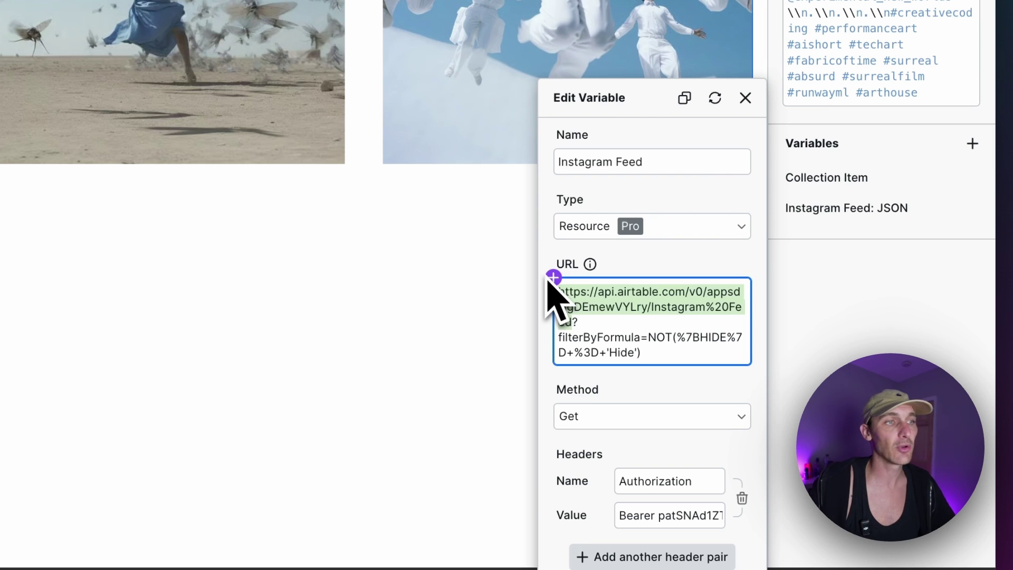
pyautogui.click(629, 314)
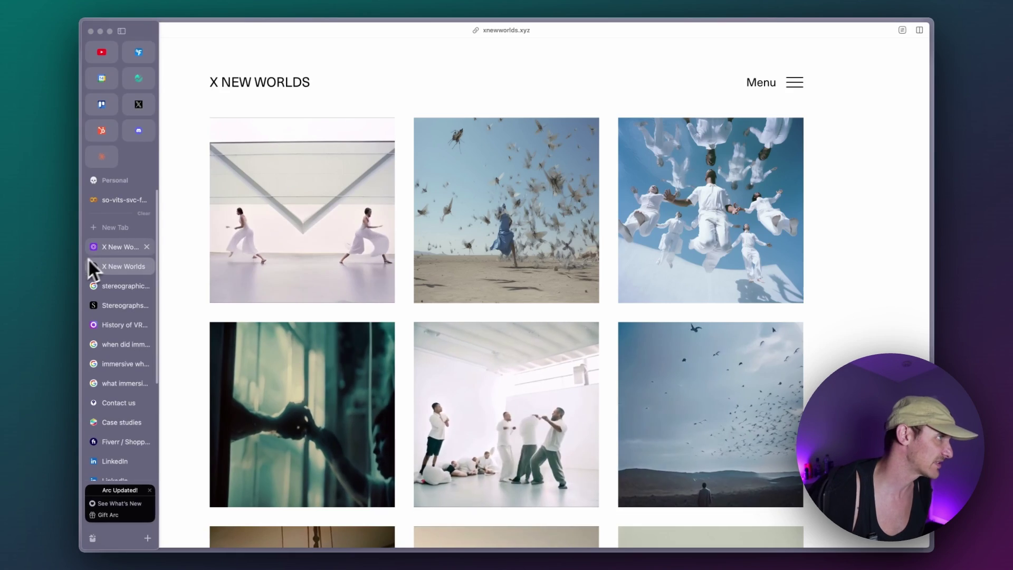
# - Check the Airtable records, and examine the filterByFormula part excluding Hide records in Webstudio's Instagram Feed resource URL
pyautogui.click(103, 253)
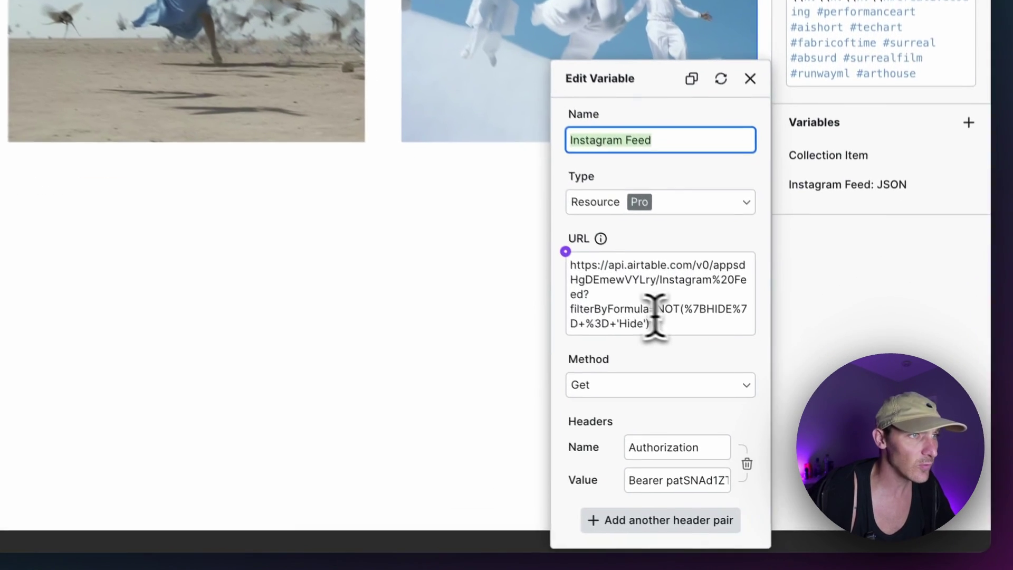
pyautogui.moveTo(569, 309); pyautogui.dragTo(649, 324)
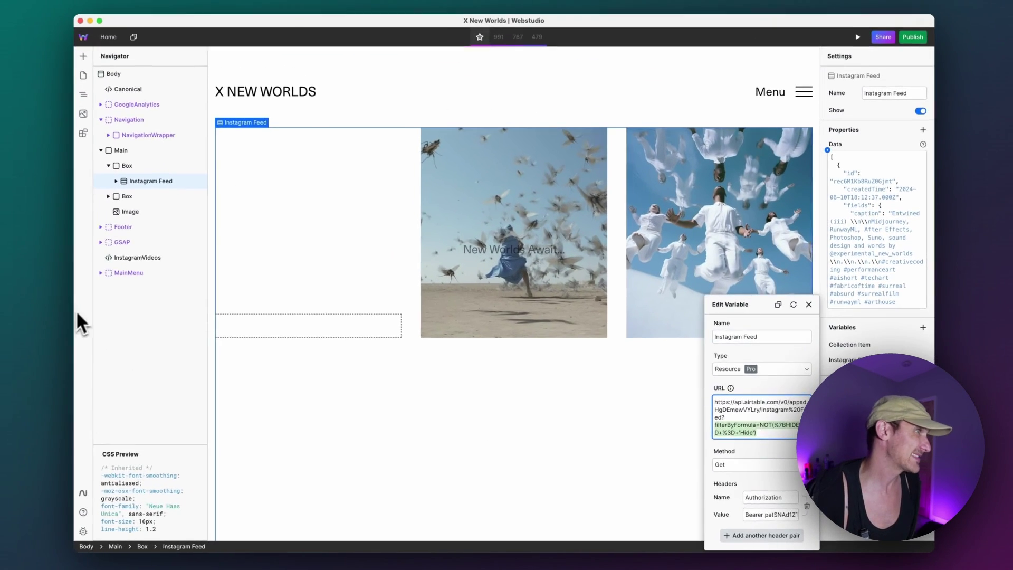
pyautogui.press('Escape')
# - Switch to the browser to compare Airtable's Show records with the live X New Worlds grid, and return to Webstudio
pyautogui.press('super+Tab')
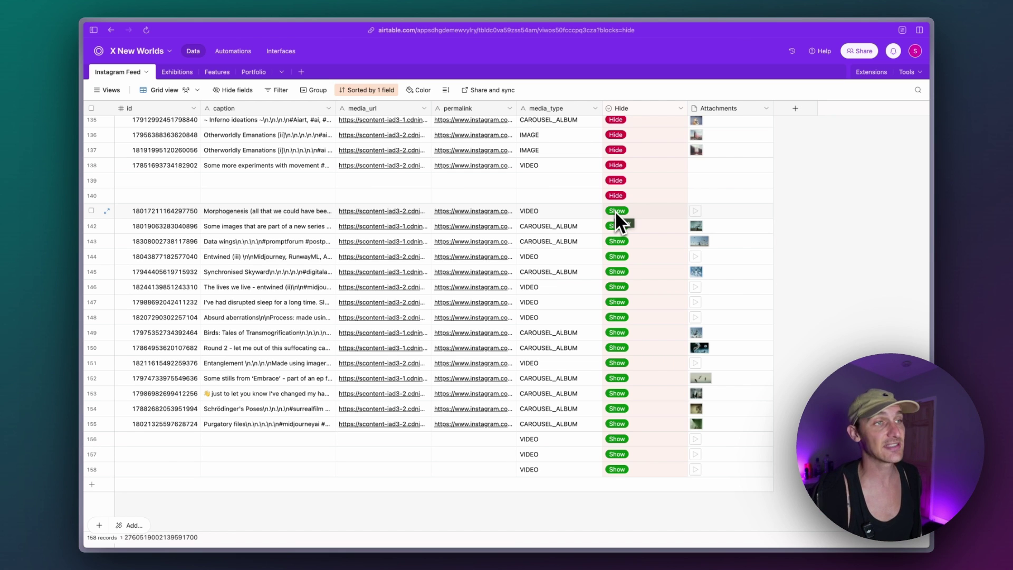
pyautogui.moveTo(86, 170)
pyautogui.click(113, 265)
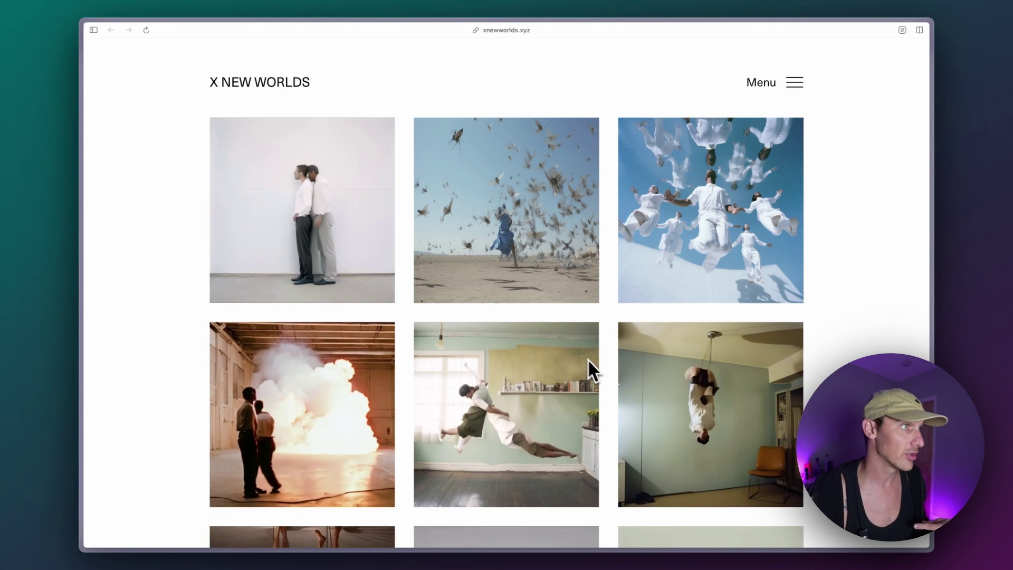
pyautogui.press('super+Tab')
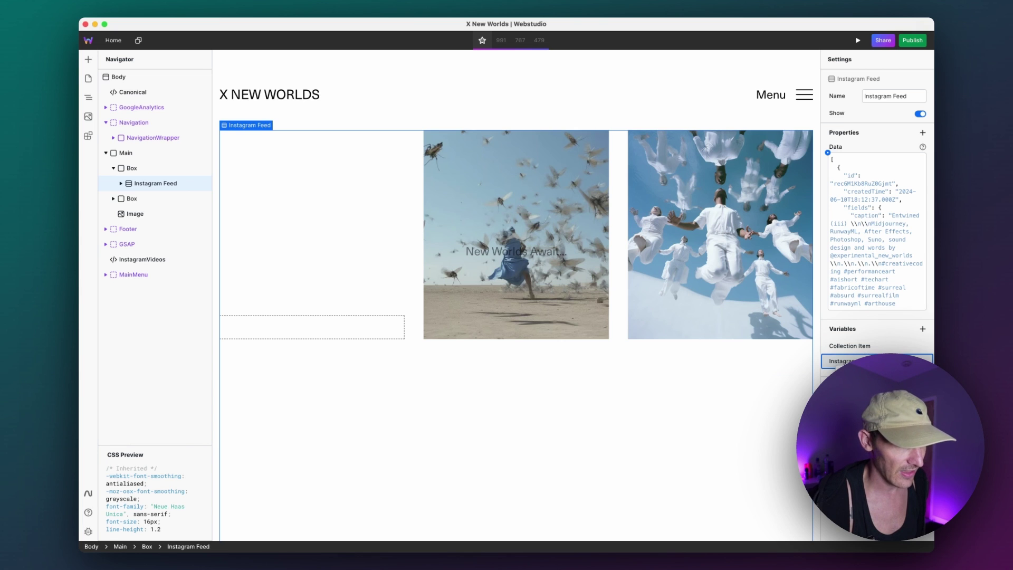
# - Review the Instagram Feed resource's Authorization header, and open the binding of the collection's Data property
pyautogui.click(844, 361)
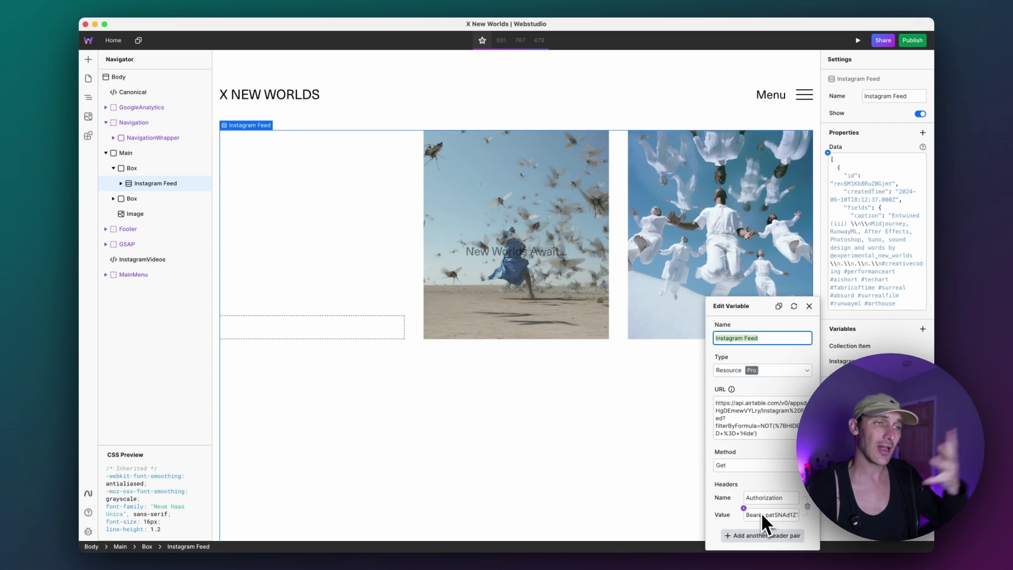
pyautogui.press('Escape')
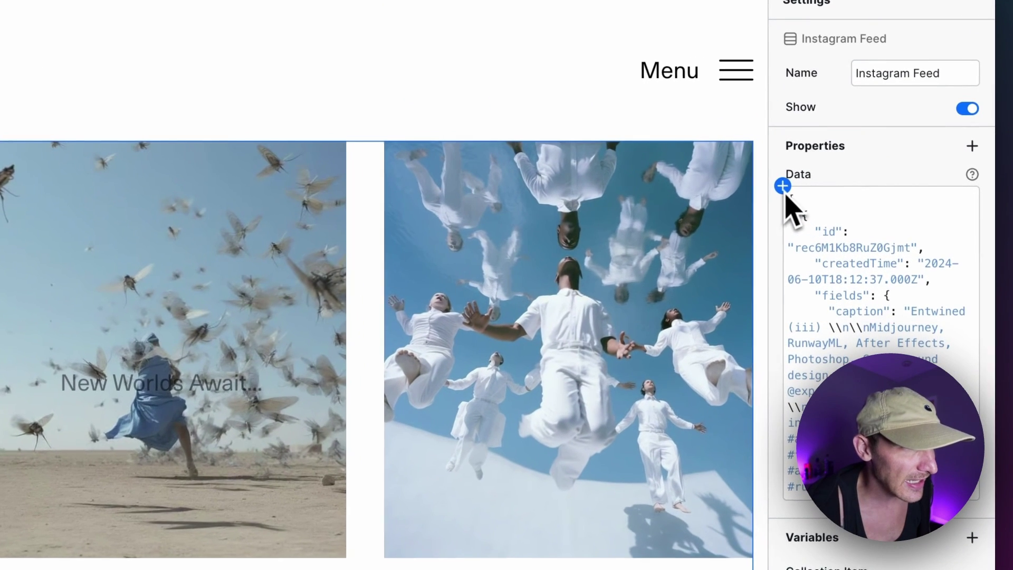
pyautogui.click(828, 153)
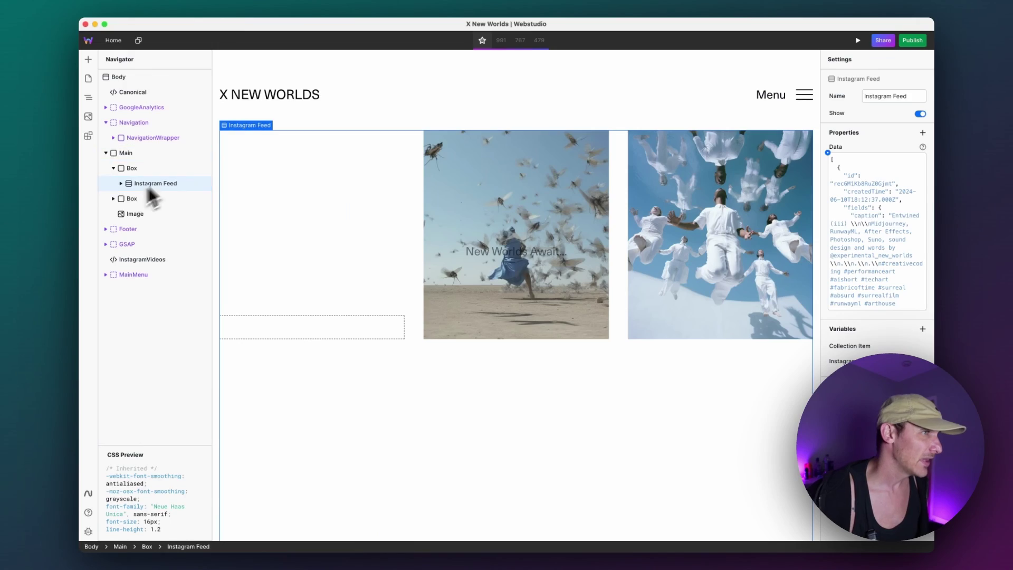
# - Expand the Instagram Feed collection and its first Box, and select the Image inside it
pyautogui.click(310, 229)
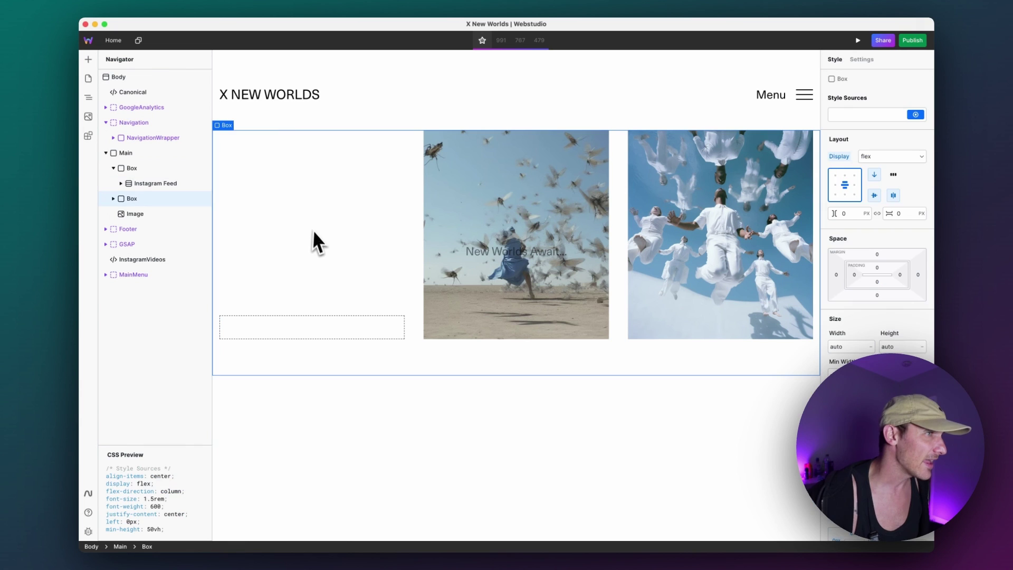
pyautogui.click(121, 183)
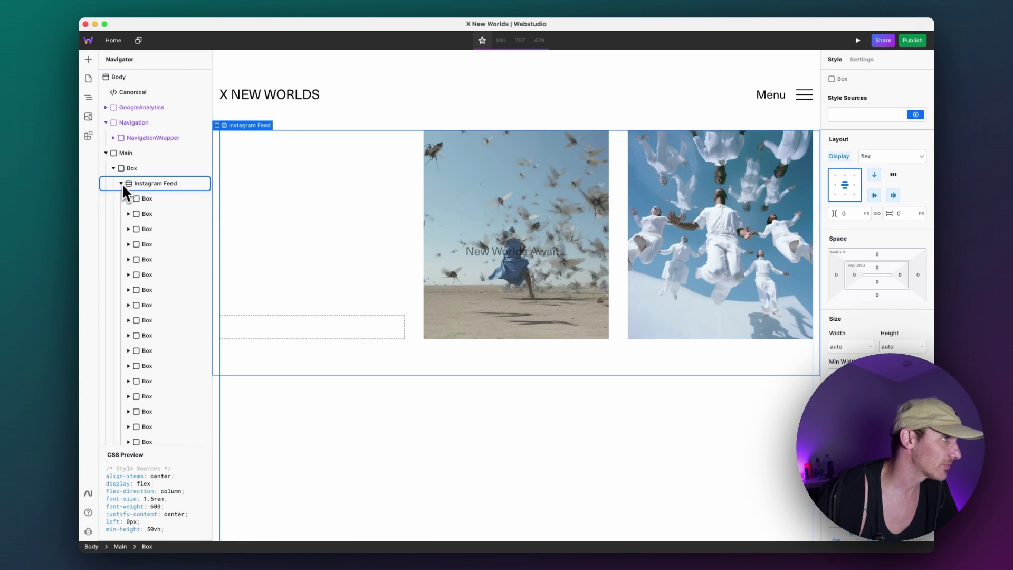
pyautogui.click(141, 198)
pyautogui.click(149, 216)
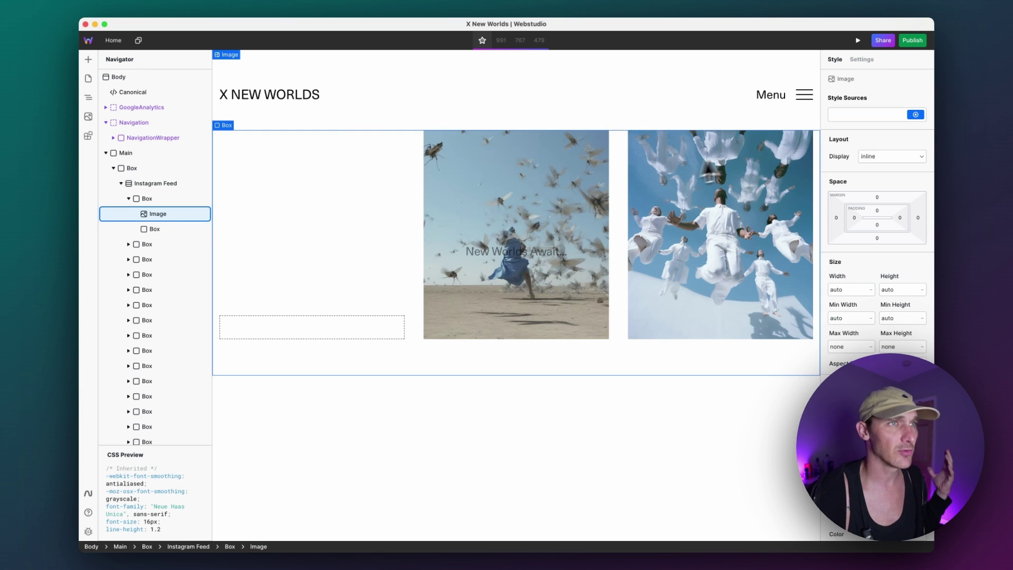
# - Open the Image's settings and examine its Show binding, which compares the collection item's media_type with "VIDEO"
pyautogui.click(860, 60)
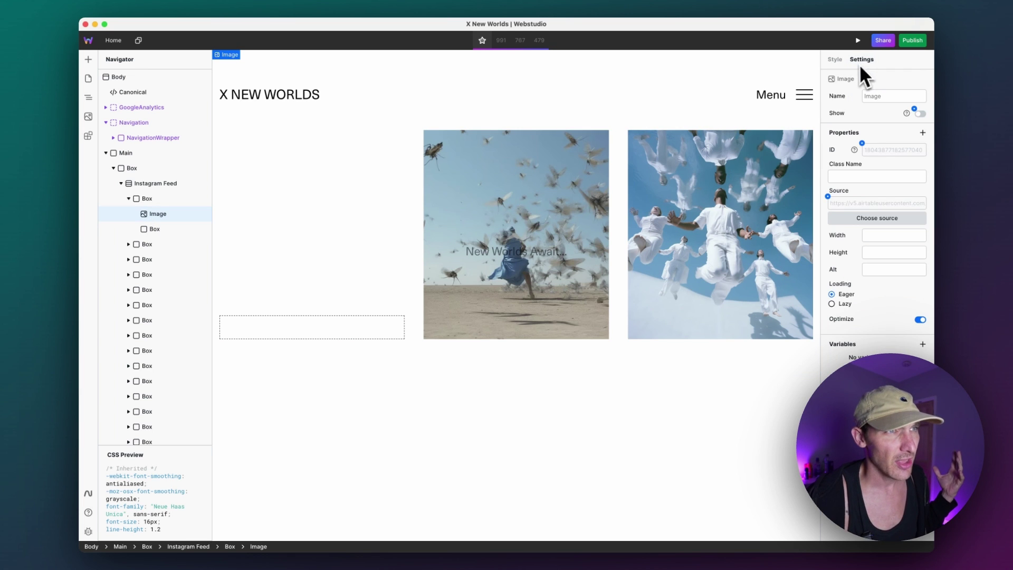
pyautogui.click(913, 109)
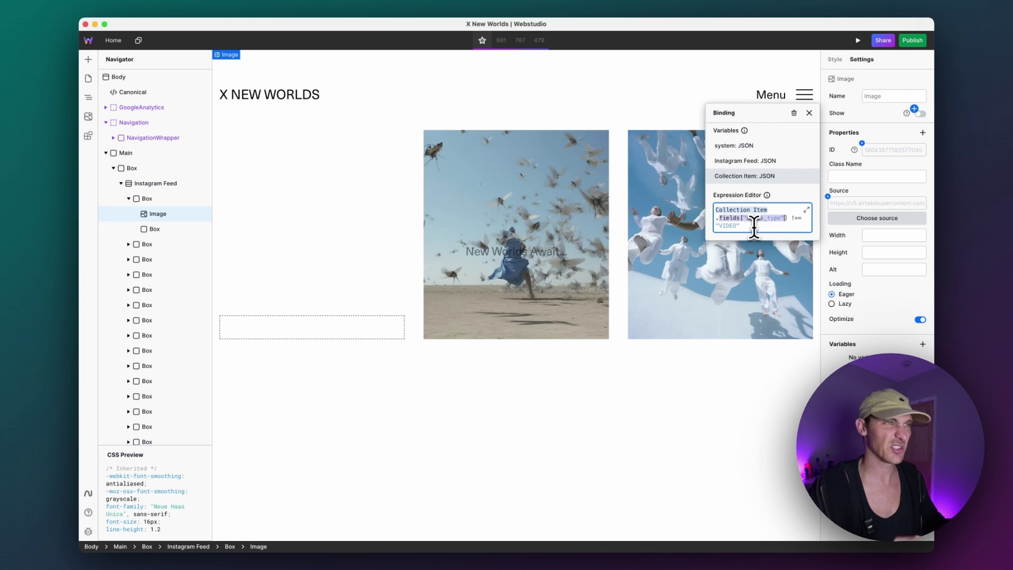
pyautogui.click(754, 227)
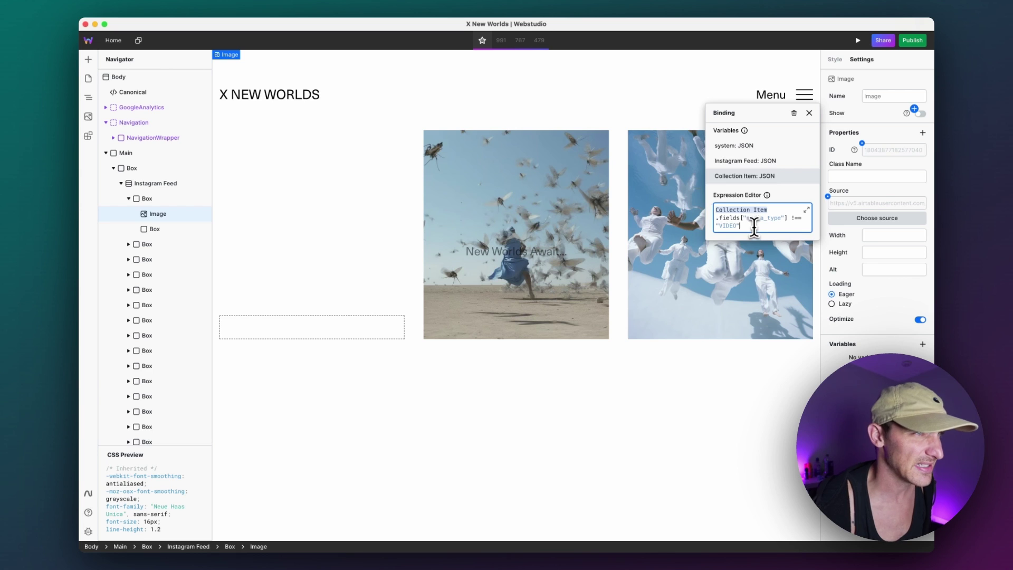
pyautogui.click(809, 113)
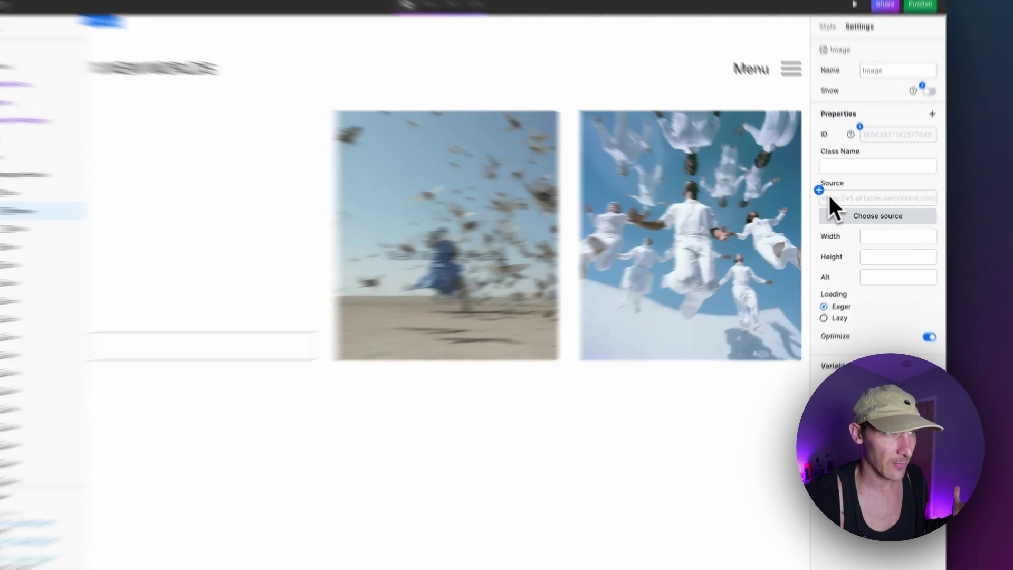
# - Examine the Image's Source binding to the first attachment's URL, and review the Attachments column in Airtable's Instagram Feed table
pyautogui.click(827, 196)
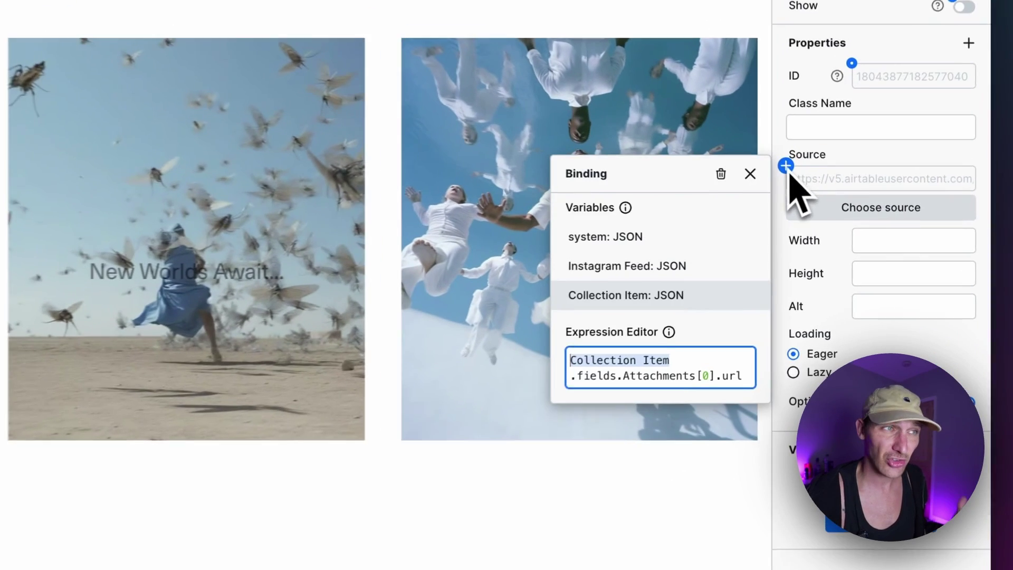
pyautogui.moveTo(588, 390); pyautogui.dragTo(759, 407)
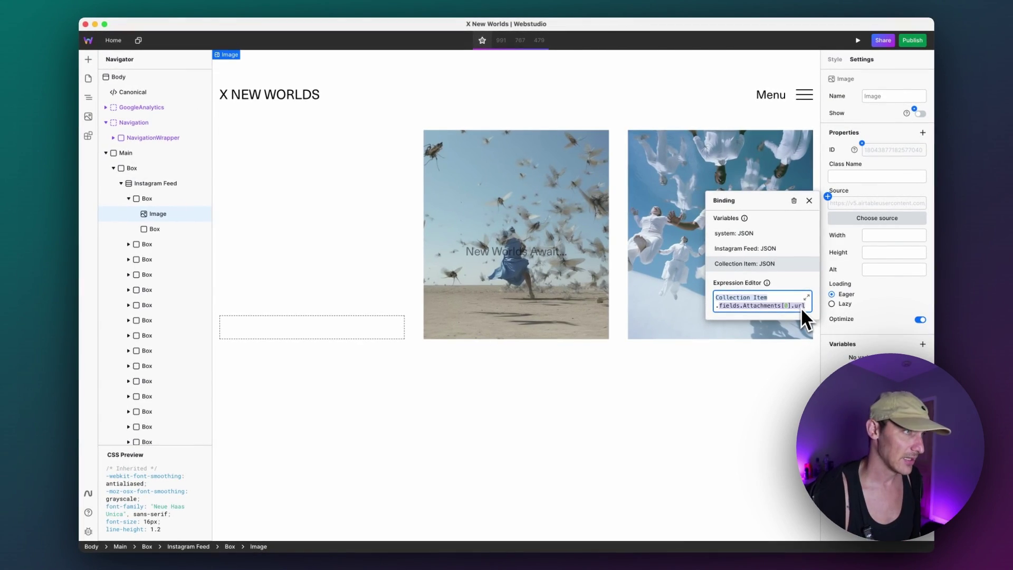
pyautogui.press('super+Tab')
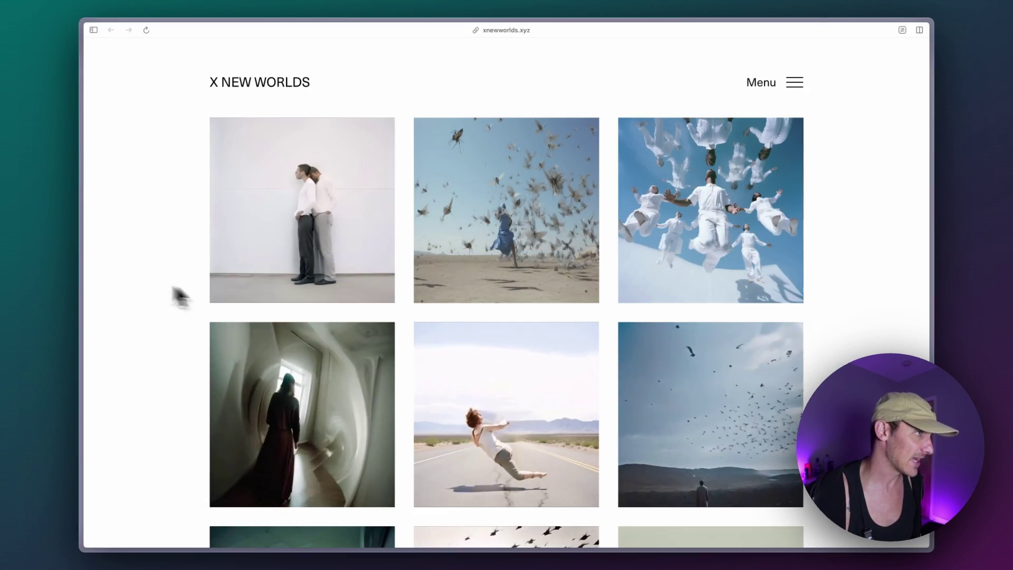
pyautogui.moveTo(86, 259)
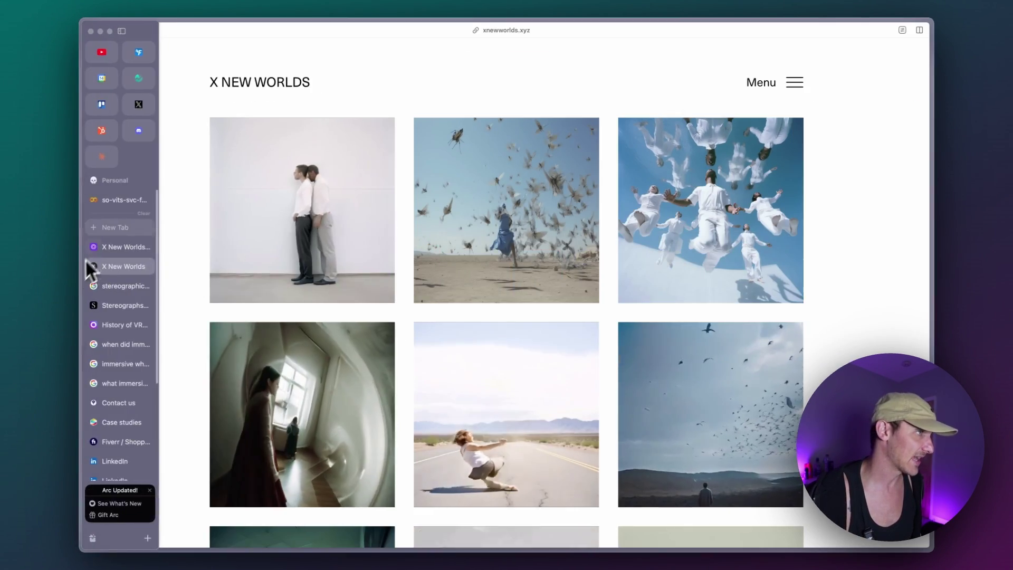
pyautogui.click(109, 245)
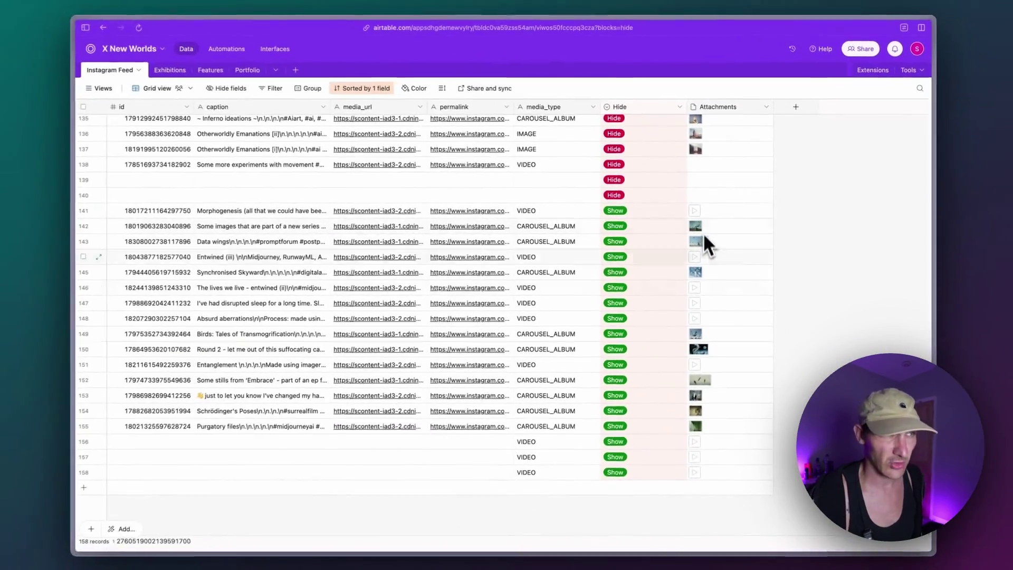
pyautogui.click(109, 243)
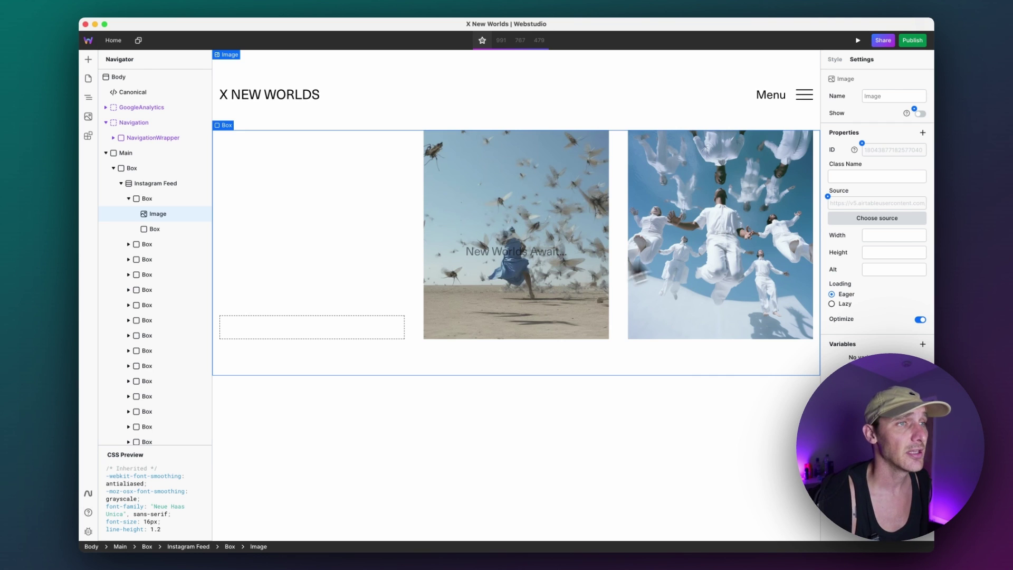
# - Select the Box below the Image in the first feed item, and look through the available Webstudio components
pyautogui.click(164, 232)
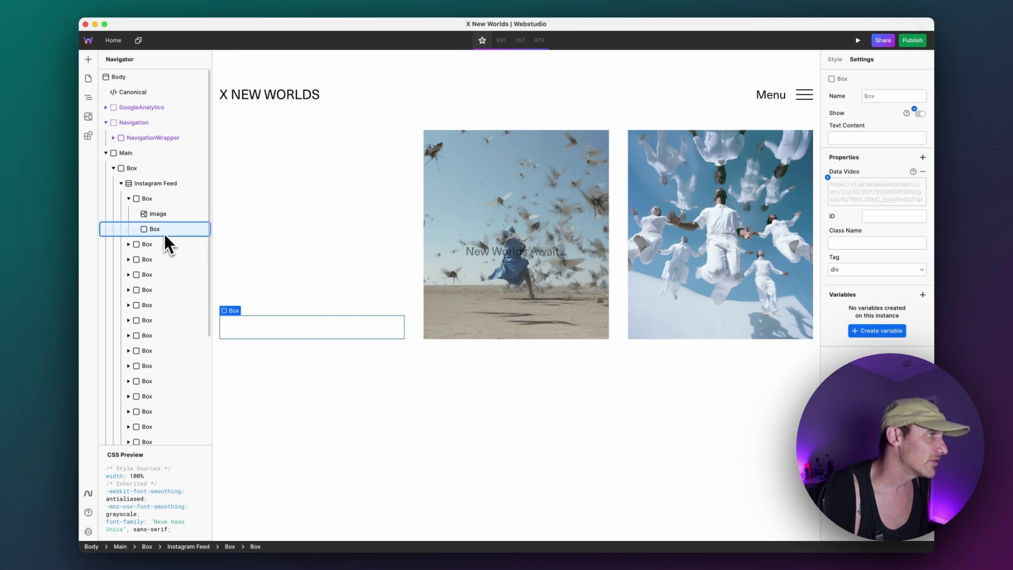
pyautogui.click(88, 59)
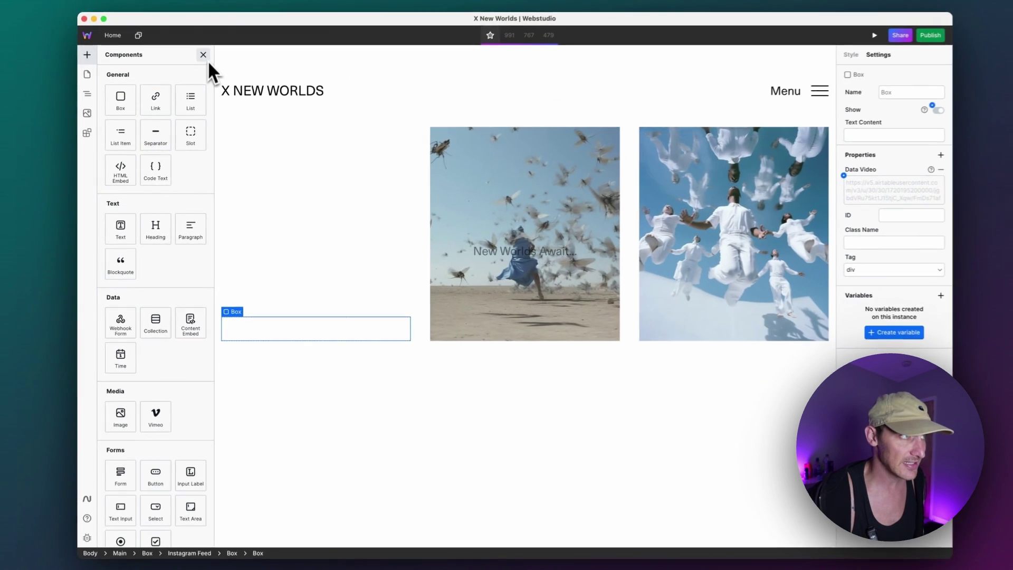
pyautogui.click(204, 58)
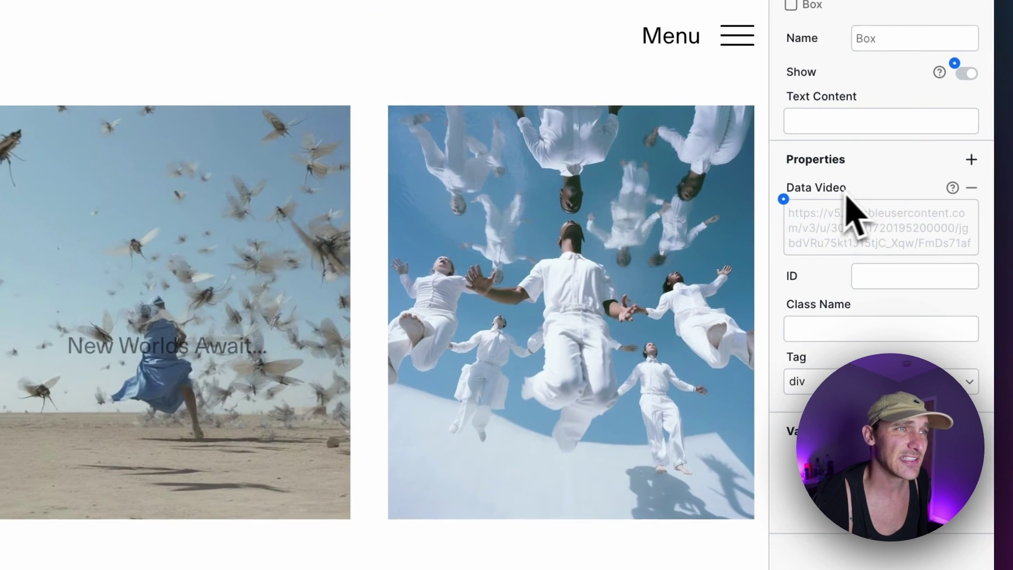
# - Examine the Box's Data Video binding to the first attachment's URL and its Show condition for the VIDEO media type
pyautogui.click(783, 199)
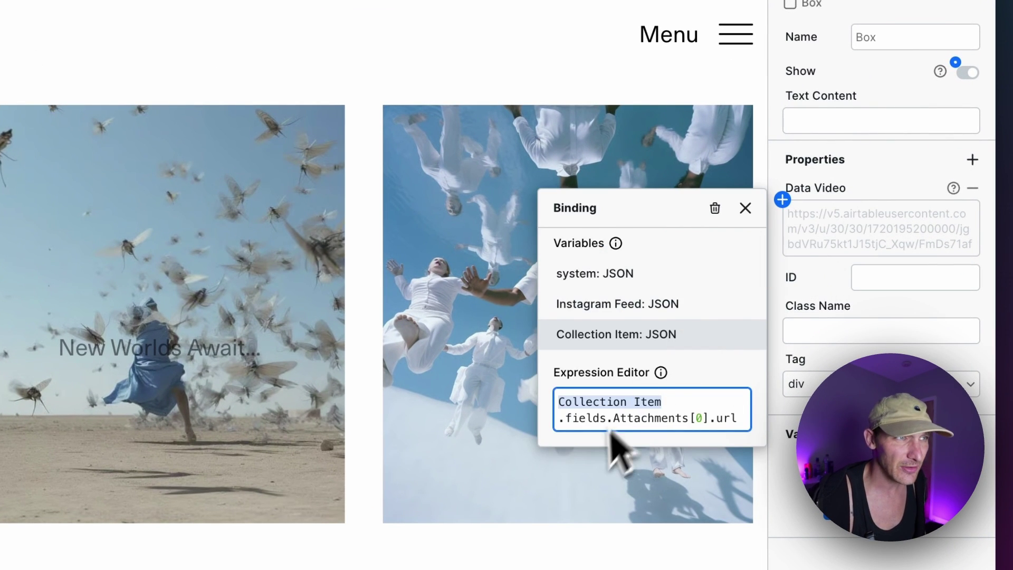
pyautogui.moveTo(560, 405); pyautogui.dragTo(762, 438)
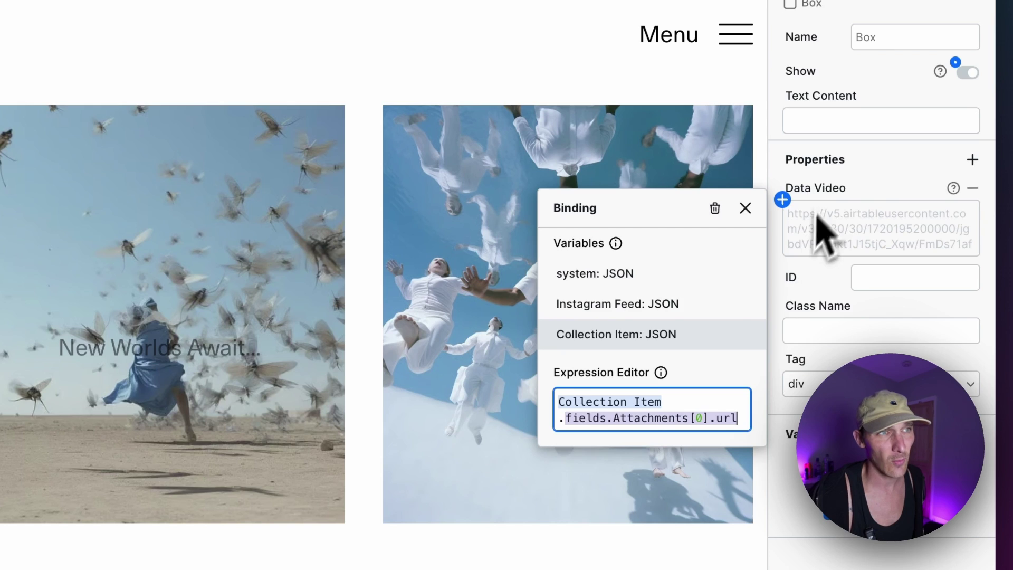
pyautogui.click(857, 170)
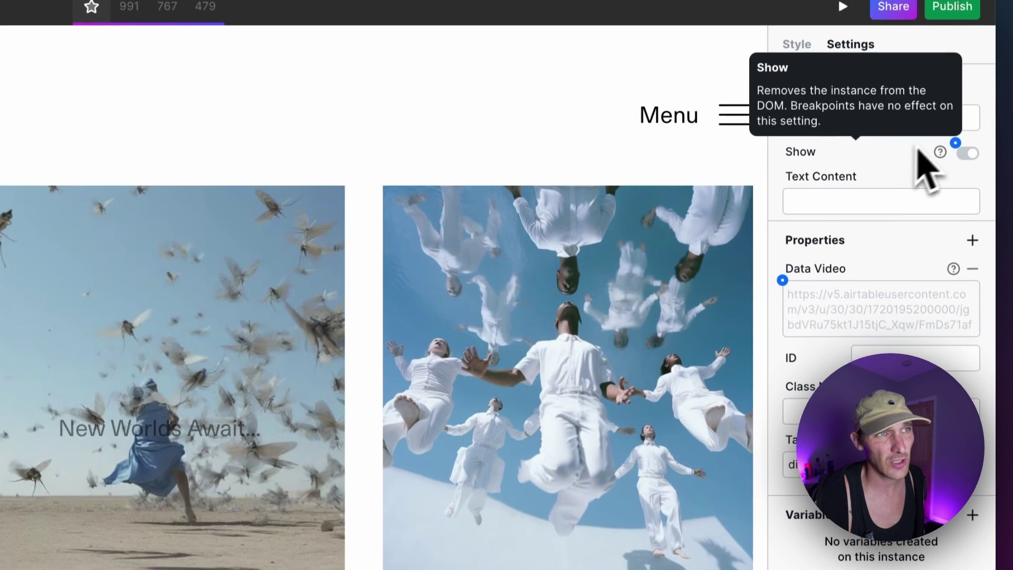
pyautogui.click(954, 143)
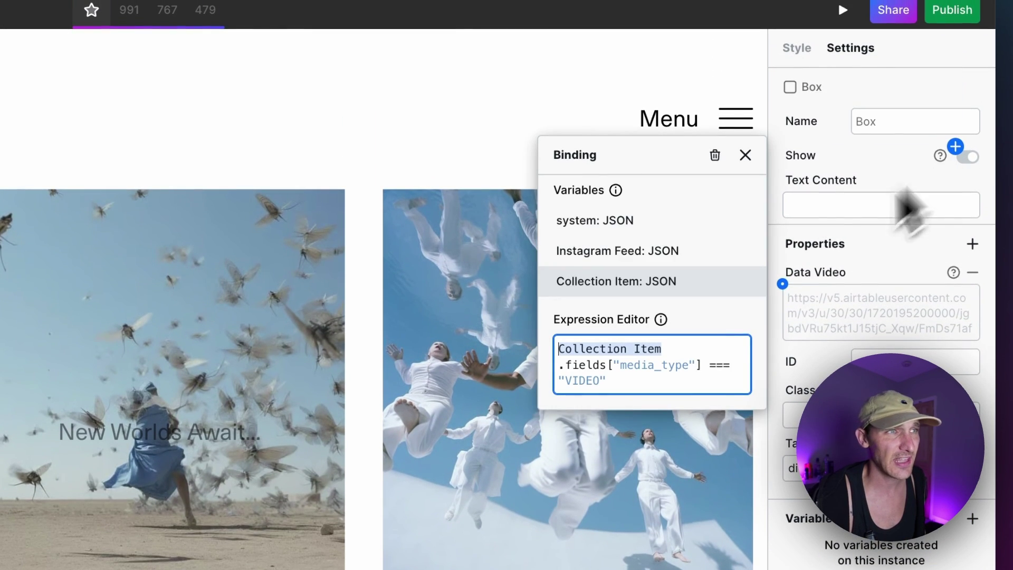
pyautogui.moveTo(694, 358); pyautogui.dragTo(724, 386)
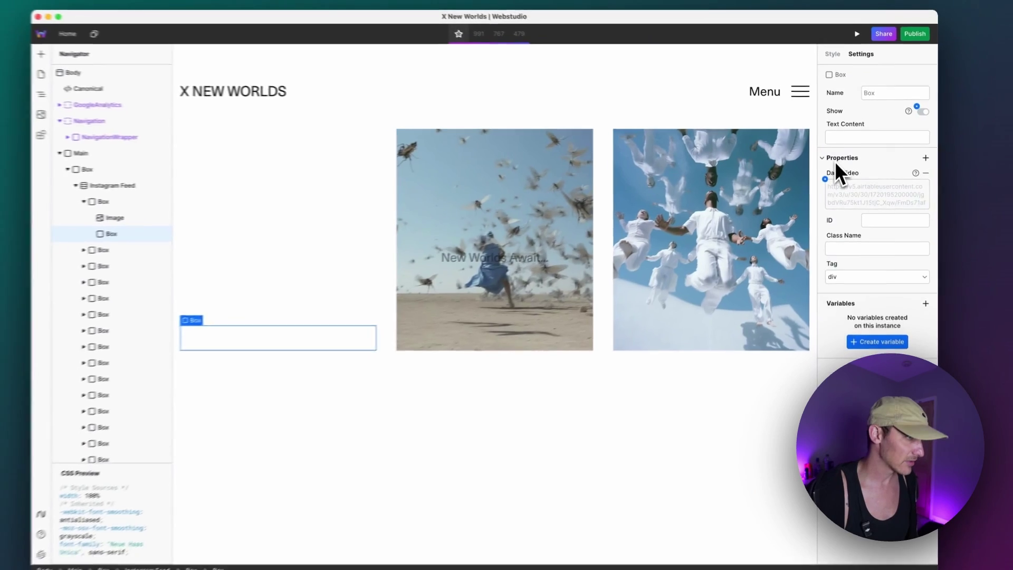
# - Switch to the live X New Worlds site and inspect the first video of the grid in the developer tools
pyautogui.press('super+Tab')
pyautogui.press('super+Tab')
pyautogui.click(221, 275)
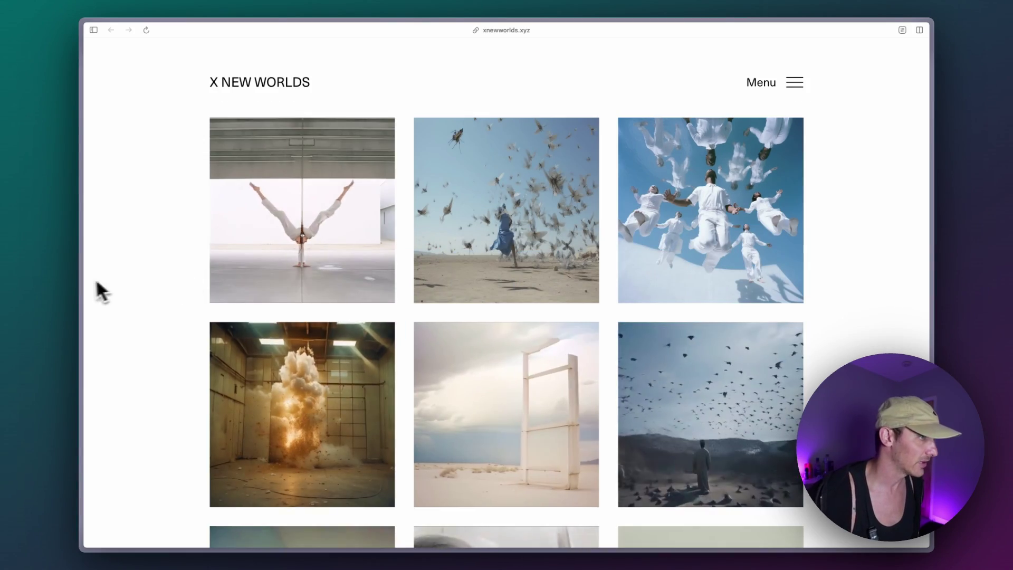
pyautogui.rightClick(323, 254)
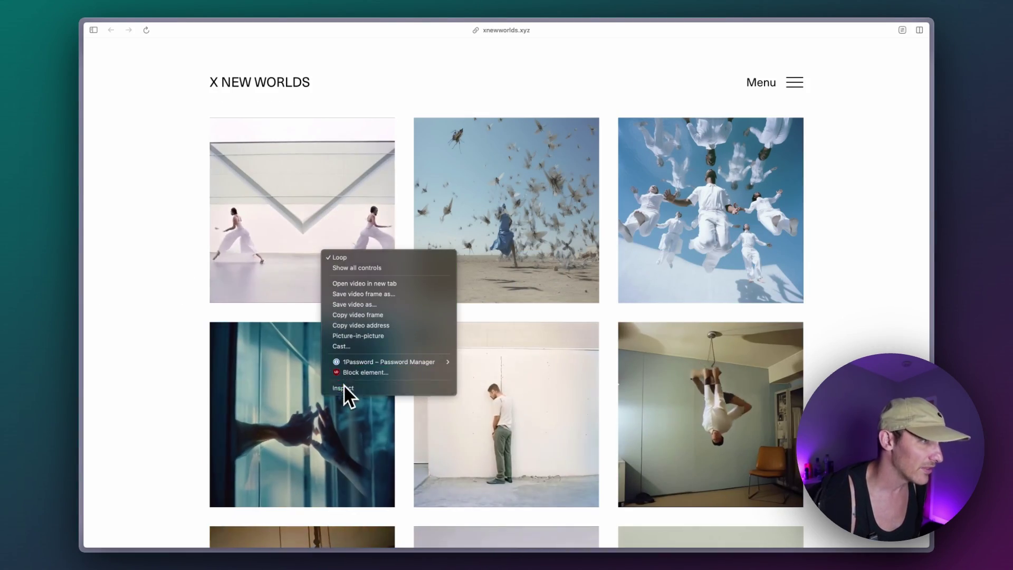
pyautogui.click(344, 388)
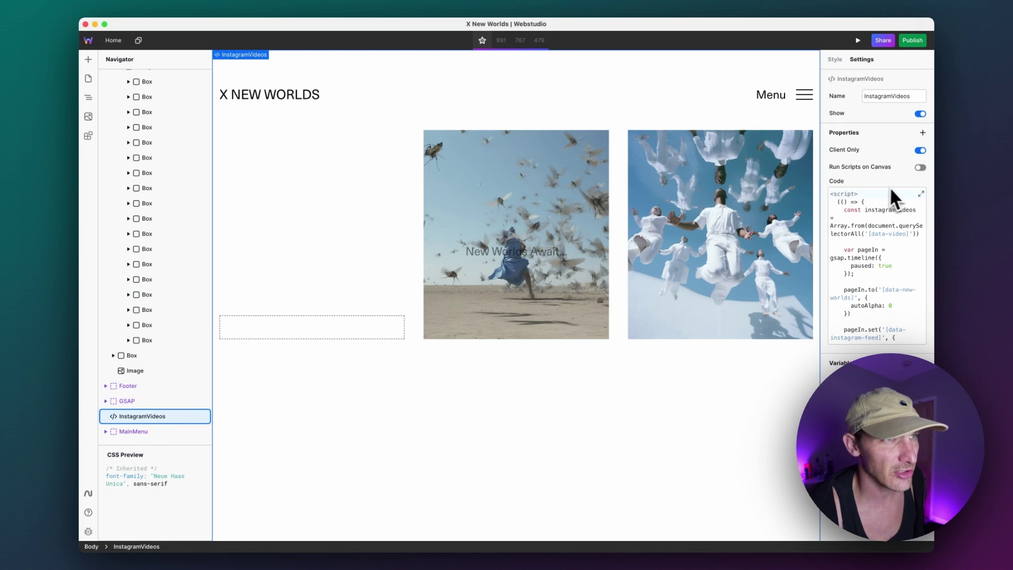
# - Expand the InstagramVideos embed's code and examine the arrow function wrapper at the script's start and its closing call
pyautogui.click(920, 195)
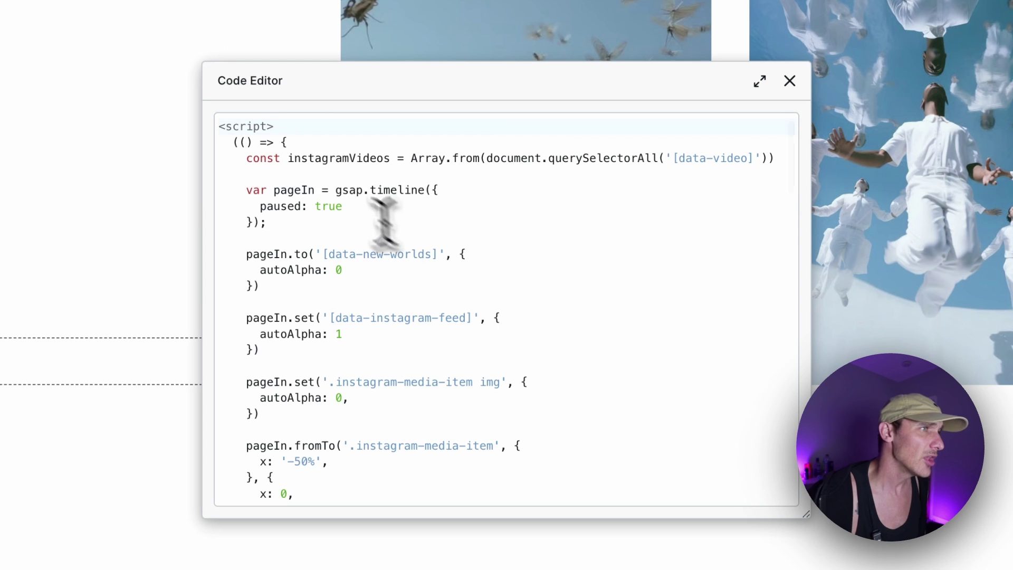
pyautogui.click(280, 143)
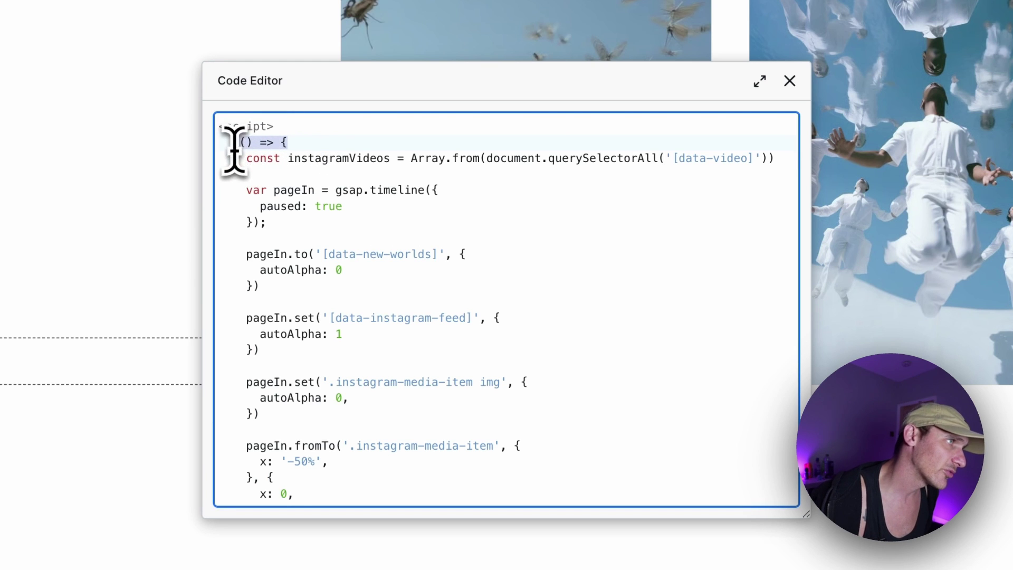
pyautogui.scroll(-5, 267, 327)
pyautogui.scroll(-20, 269, 328)
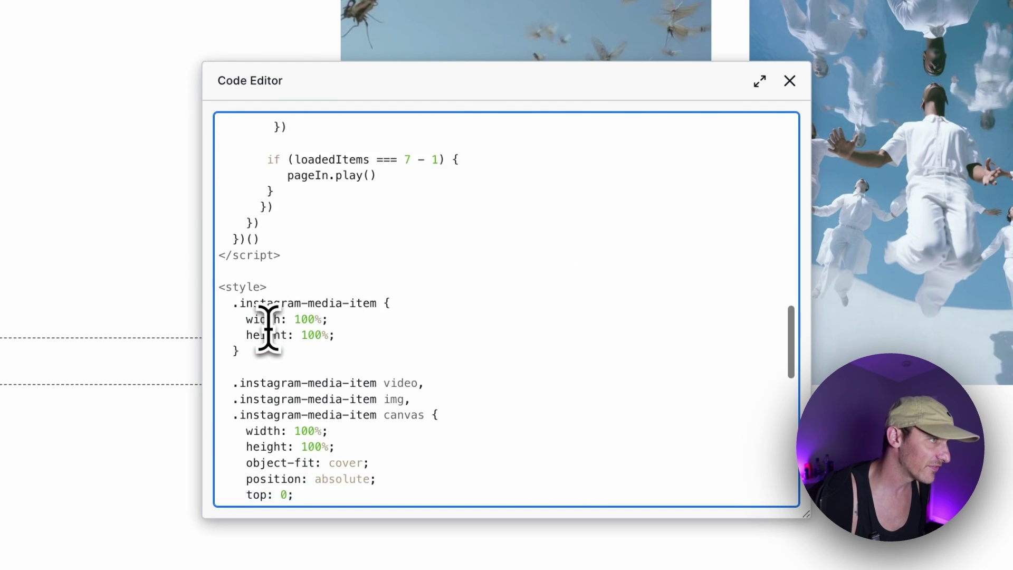
pyautogui.click(268, 232)
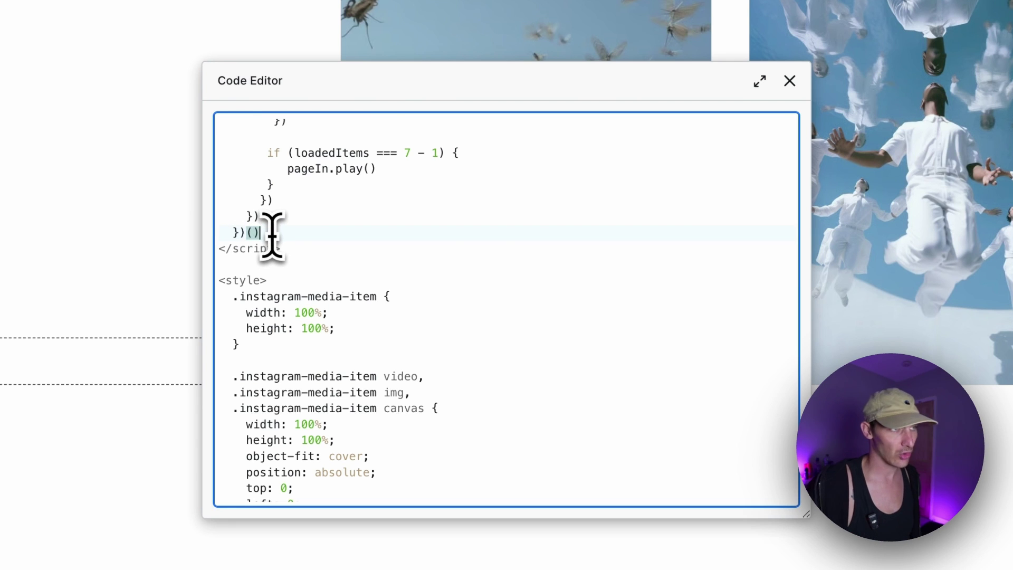
pyautogui.scroll(20, 272, 235)
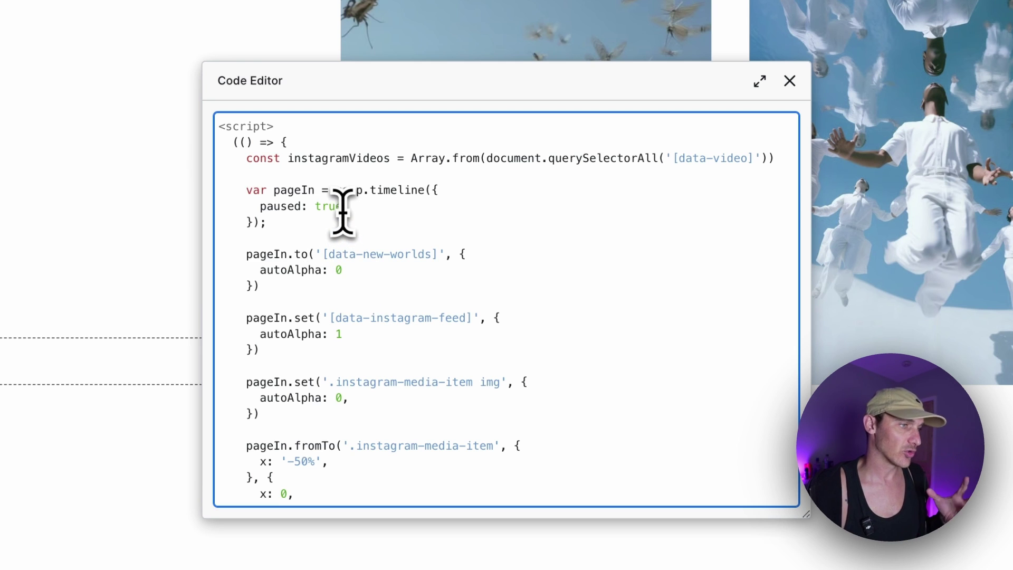
# - Try replacing the entire embed code with the copied code, and undo the replacement
pyautogui.click(315, 141)
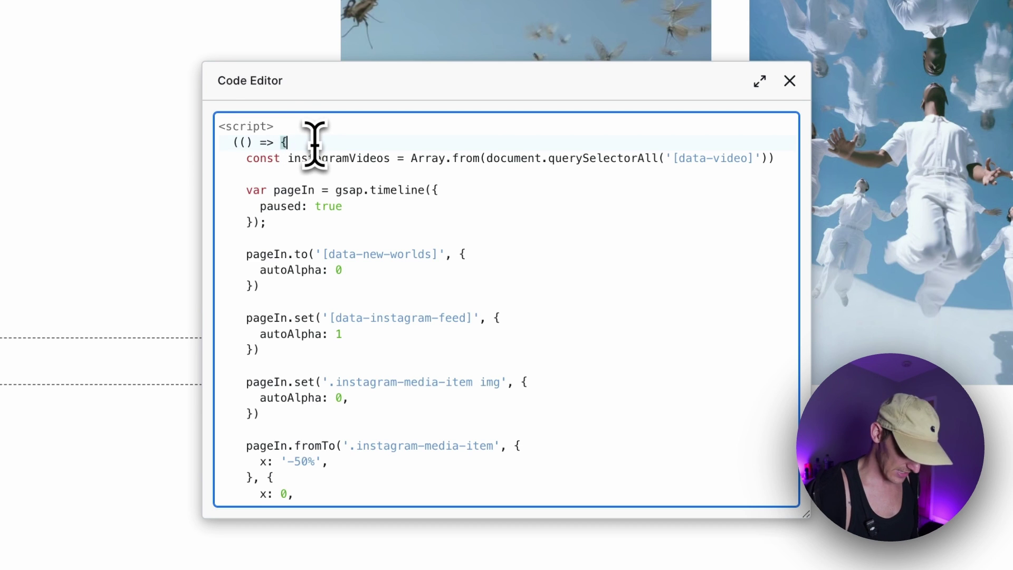
pyautogui.hotkey('ctrl', 'a')
pyautogui.hotkey('ctrl', 'v')
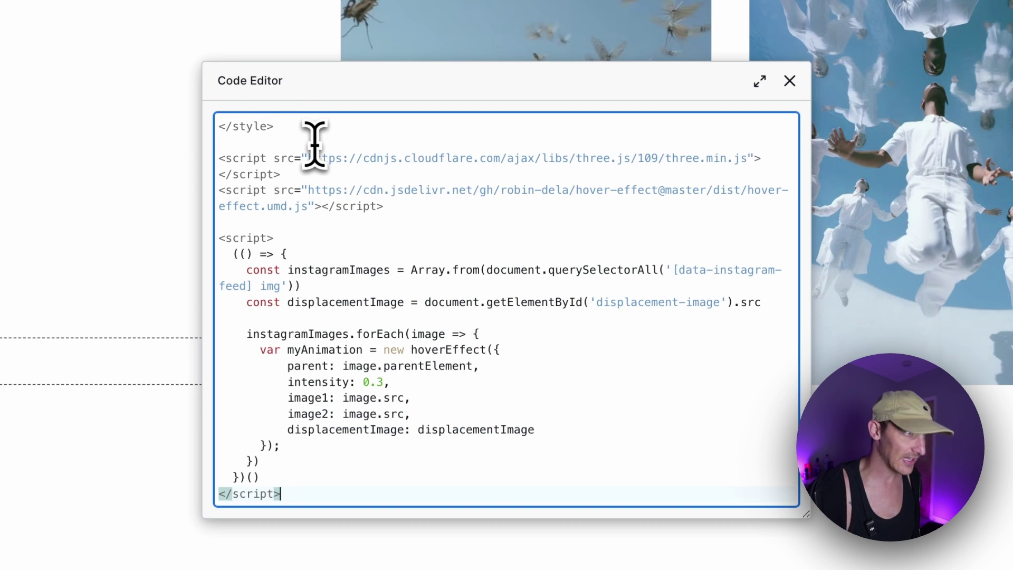
pyautogui.hotkey('ctrl', 'z')
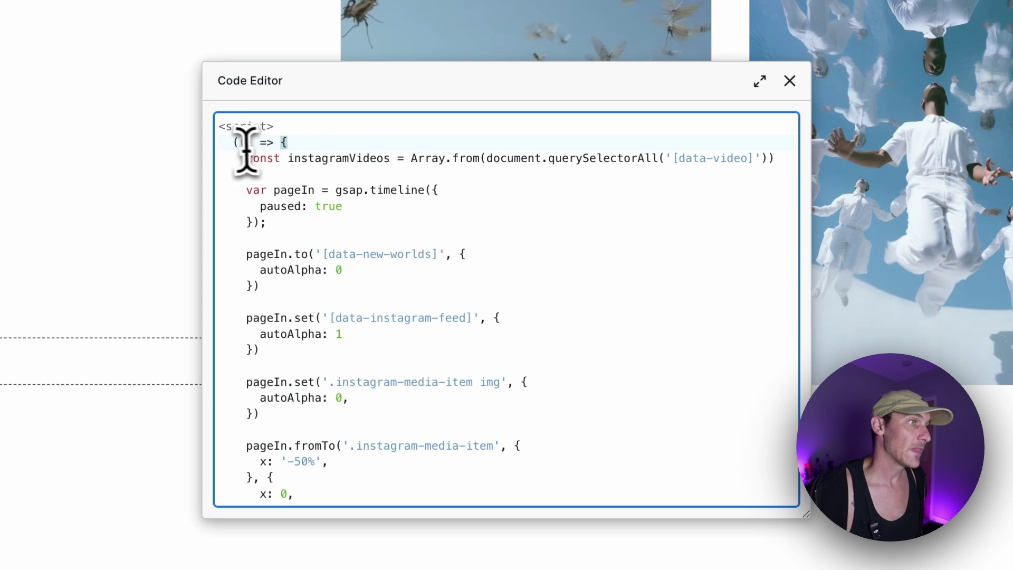
# - Try declaring instagramVideos with var instead of const, and undo the change
pyautogui.doubleClick(295, 158)
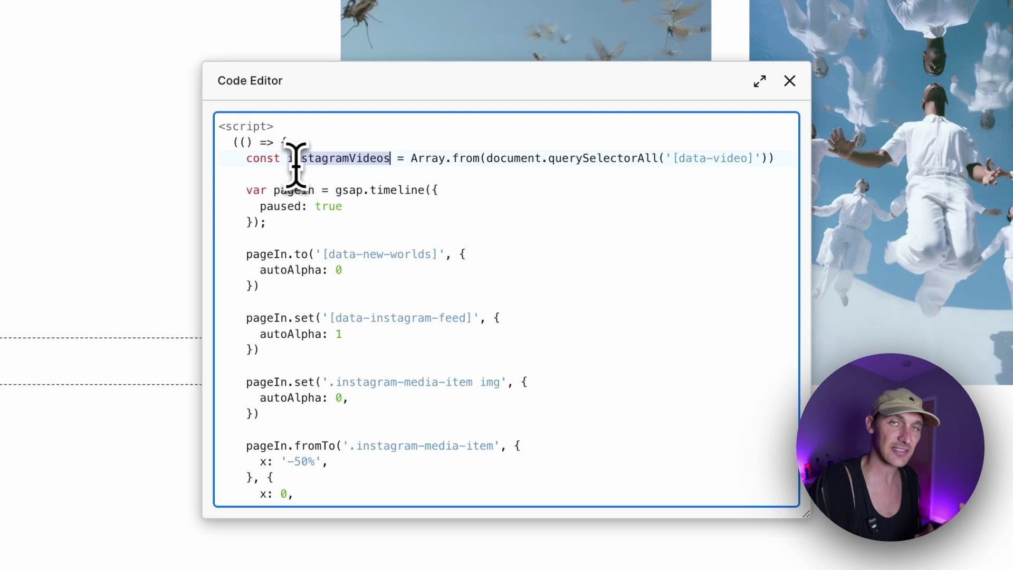
pyautogui.moveTo(297, 164); pyautogui.dragTo(291, 160)
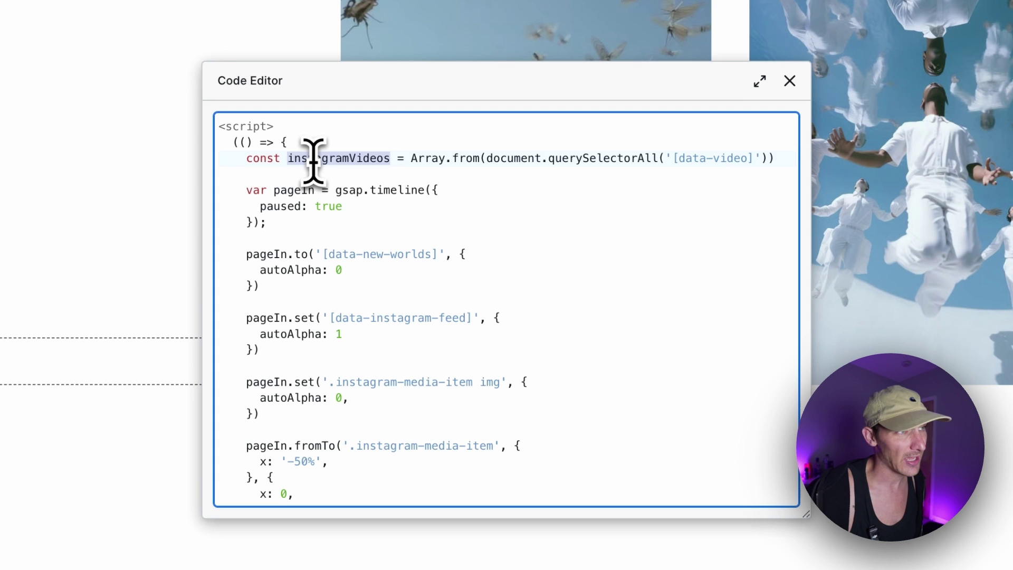
pyautogui.doubleClick(260, 158)
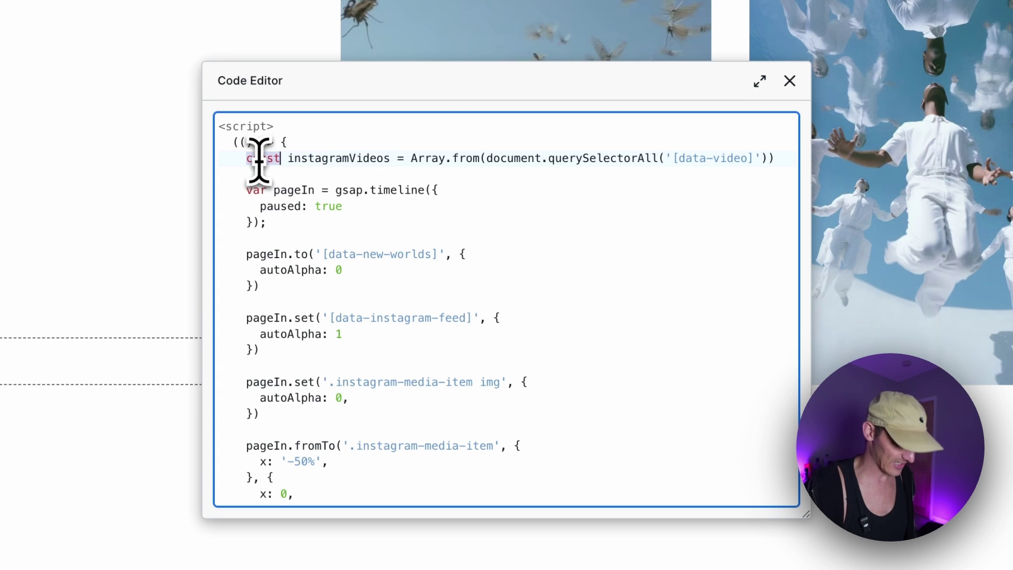
pyautogui.write('var')
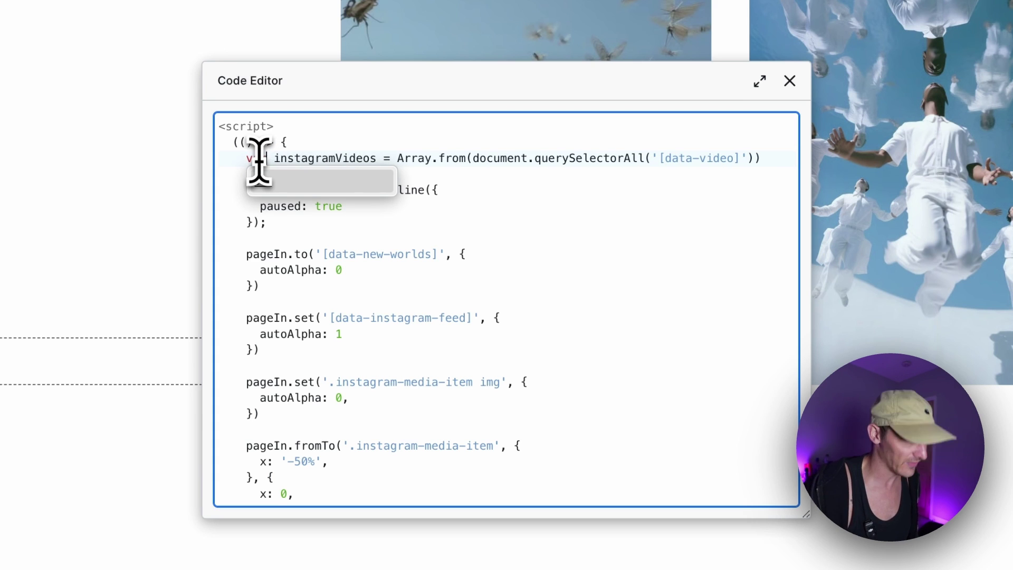
pyautogui.hotkey('ctrl', 'z')
pyautogui.click(352, 237)
pyautogui.click(267, 159)
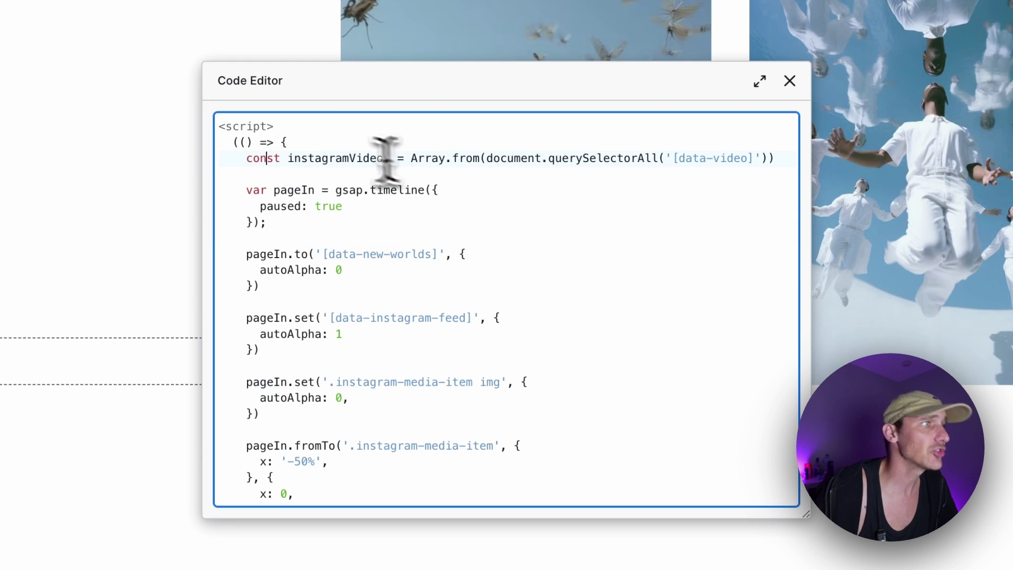
# - Try adding a type="module" attribute to the opening script tag, and undo the addition
pyautogui.doubleClick(266, 126)
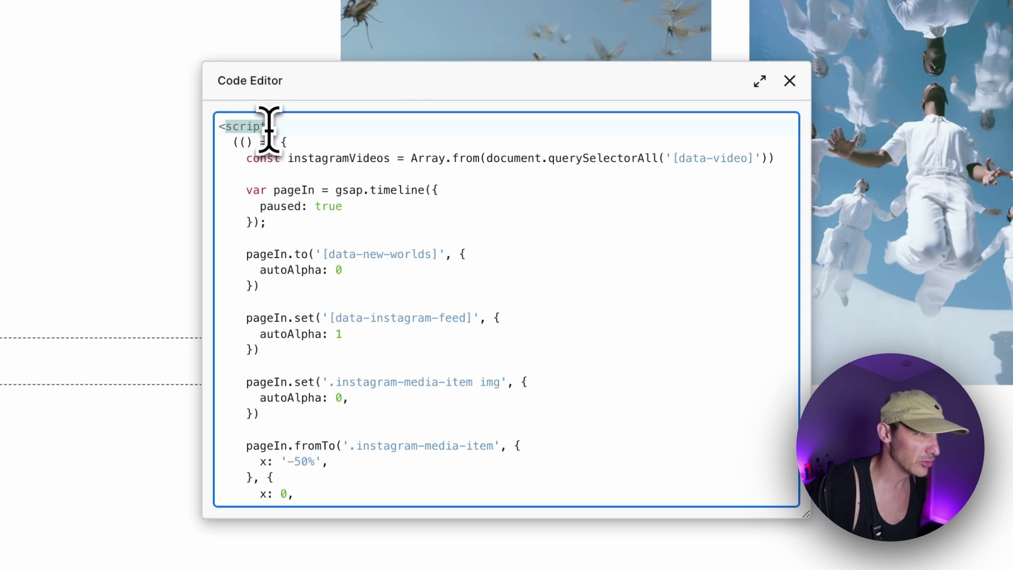
pyautogui.click(269, 127)
pyautogui.write('type')
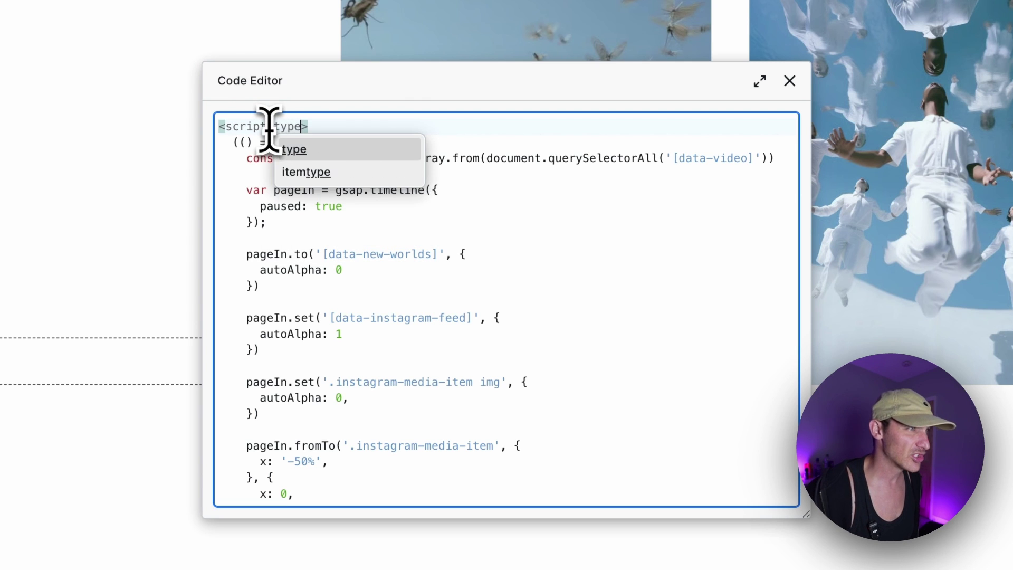
pyautogui.press('Return')
pyautogui.write('module')
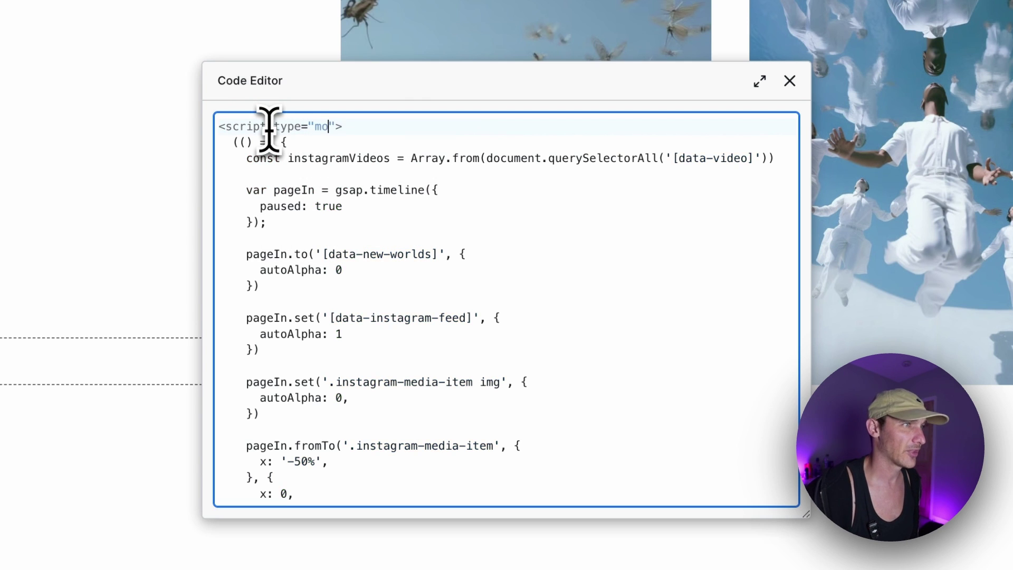
pyautogui.hotkey('ctrl', 'z')
pyautogui.hotkey('ctrl', 'z')
pyautogui.hotkey('ctrl', 'z')
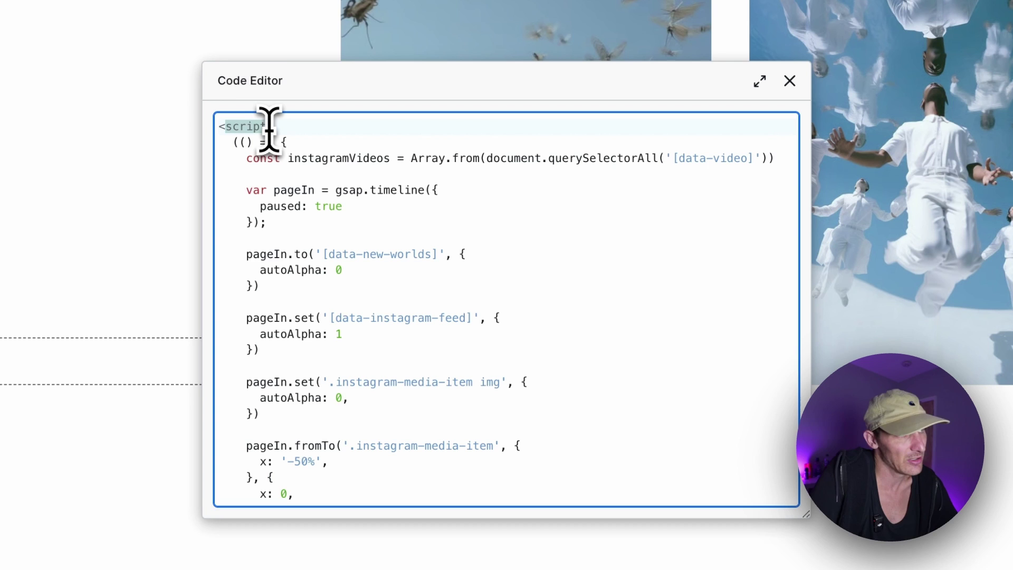
# - Read the description of the Run Scripts on Canvas option in the InstagramVideos settings
pyautogui.click(337, 204)
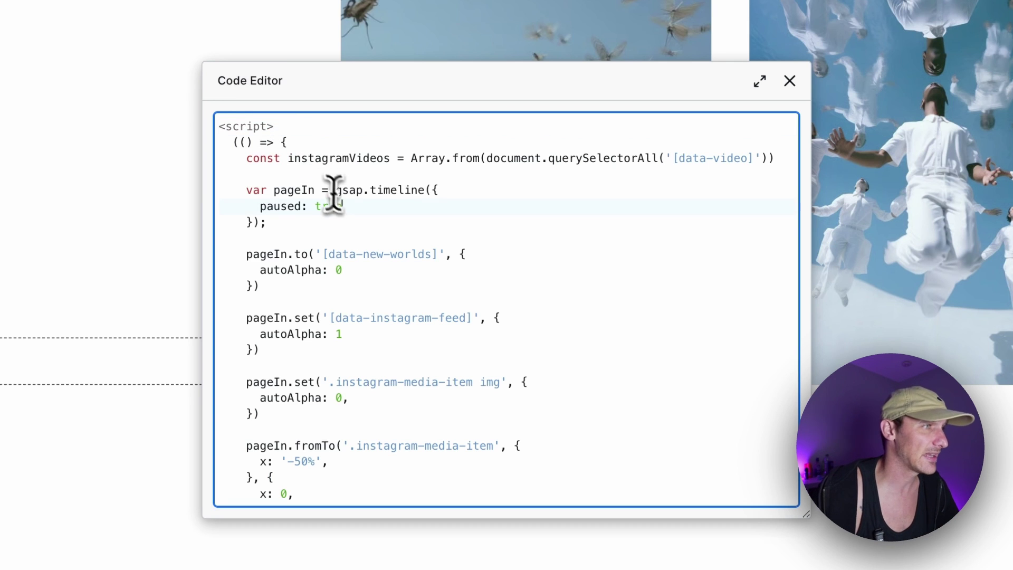
pyautogui.scroll(-1, 342, 204)
pyautogui.scroll(1, 342, 204)
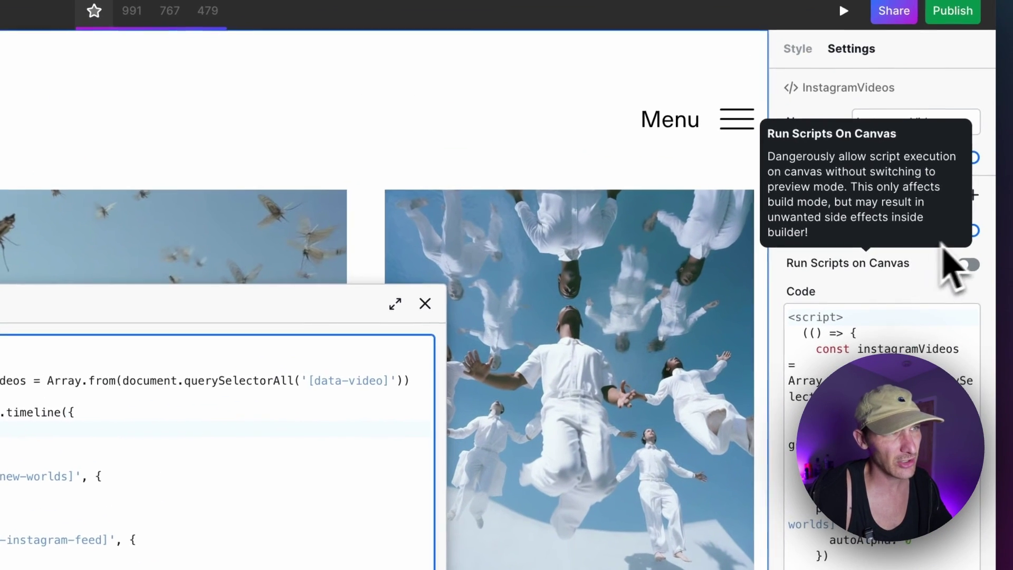
pyautogui.moveTo(878, 236)
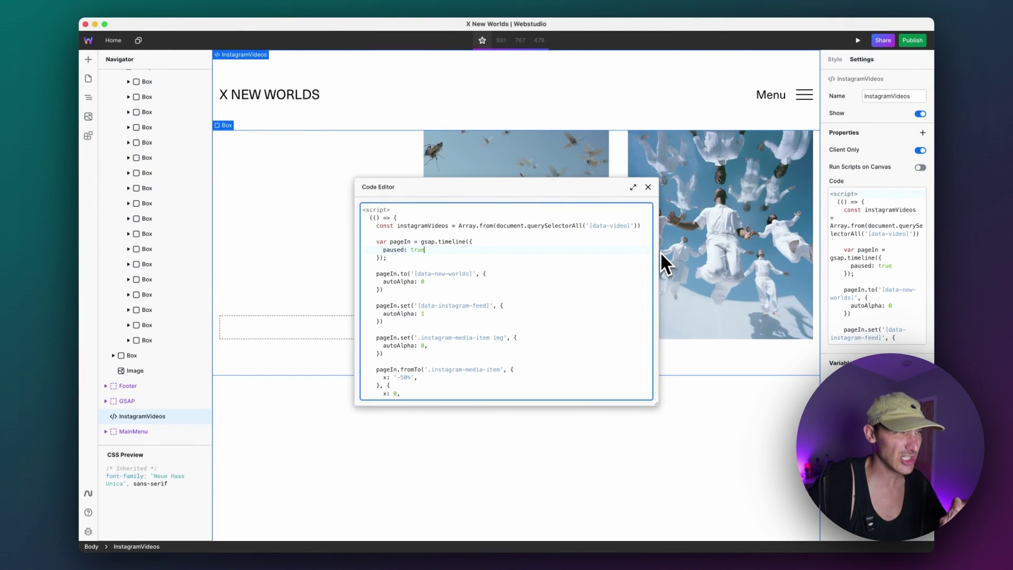
# - Review the GSAP pageIn timeline code that follows the instagramVideos declaration
pyautogui.moveTo(414, 235); pyautogui.dragTo(455, 343)
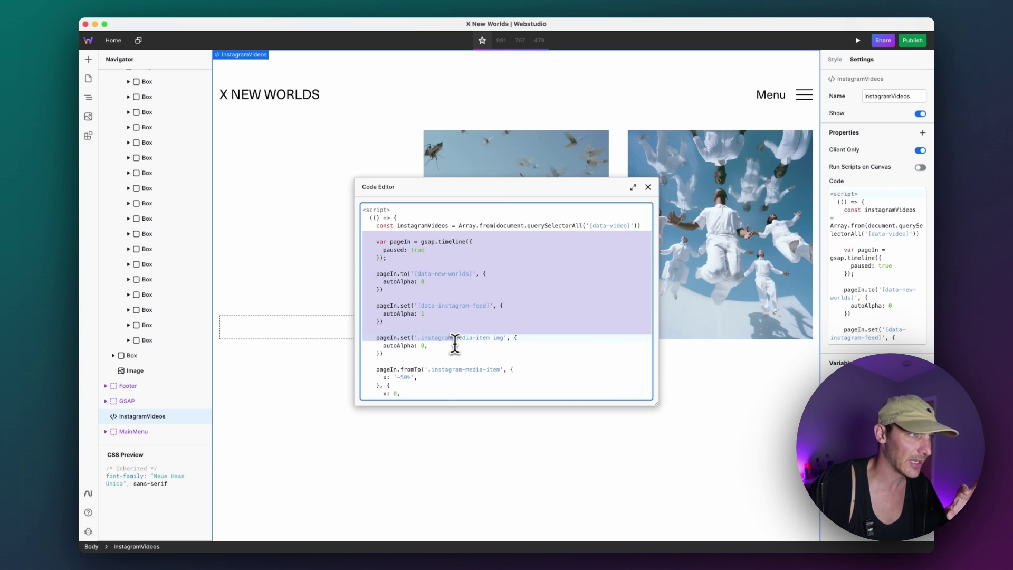
pyautogui.click(455, 344)
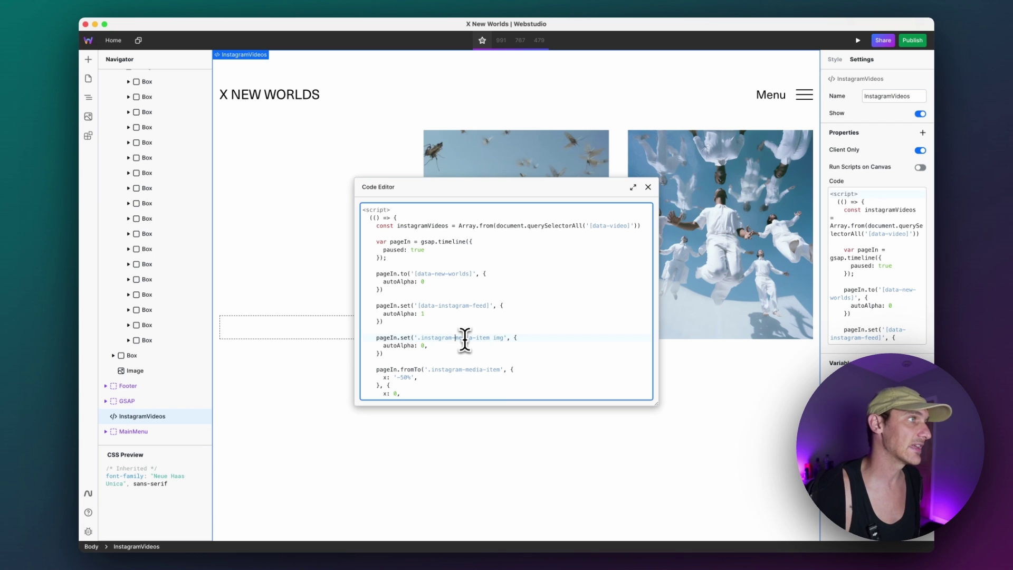
pyautogui.scroll(-1, 464, 339)
pyautogui.scroll(1, 464, 338)
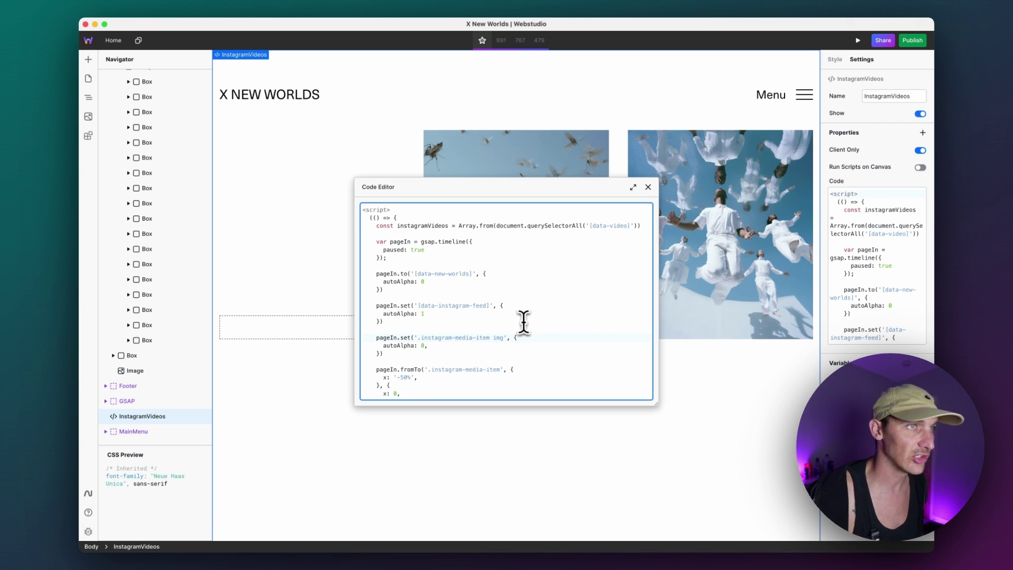
pyautogui.scroll(-1, 524, 322)
pyautogui.scroll(1, 523, 322)
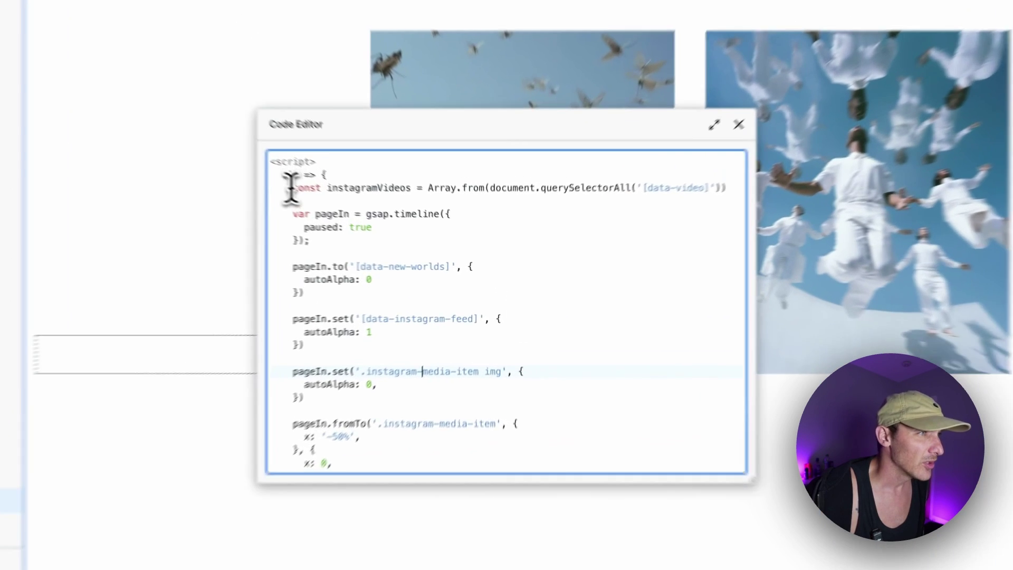
# - Examine the instagramVideos line with its [data-video] selector, and highlight the pageIn timeline code below it
pyautogui.moveTo(377, 226); pyautogui.dragTo(643, 226)
pyautogui.click(709, 166)
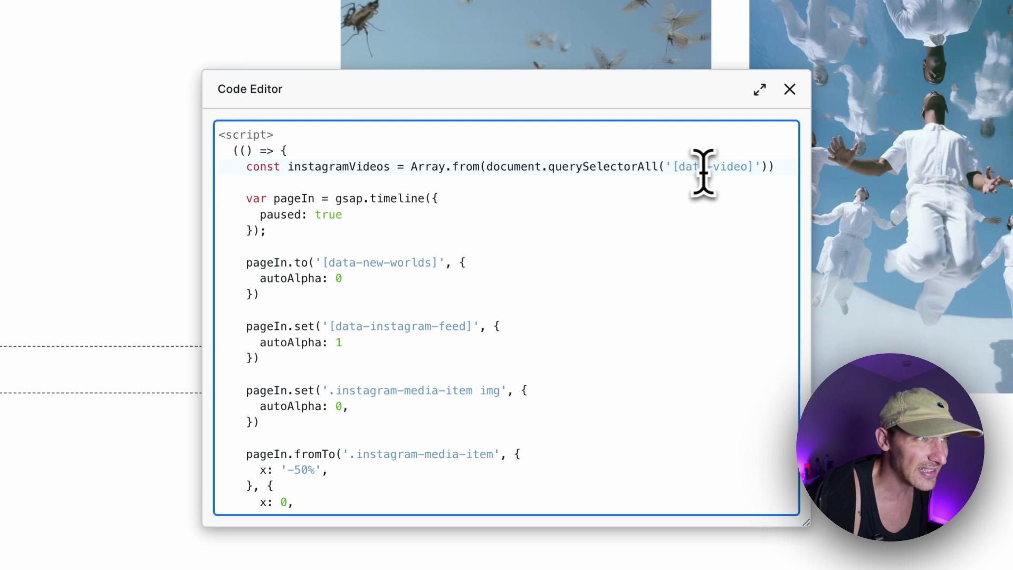
pyautogui.moveTo(675, 172); pyautogui.dragTo(739, 174)
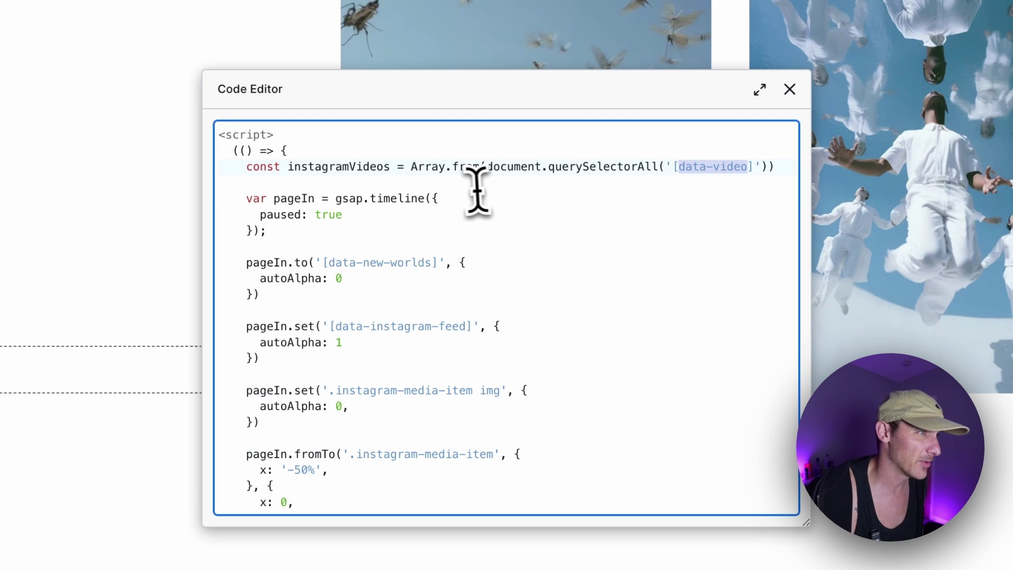
pyautogui.moveTo(246, 198); pyautogui.dragTo(261, 422)
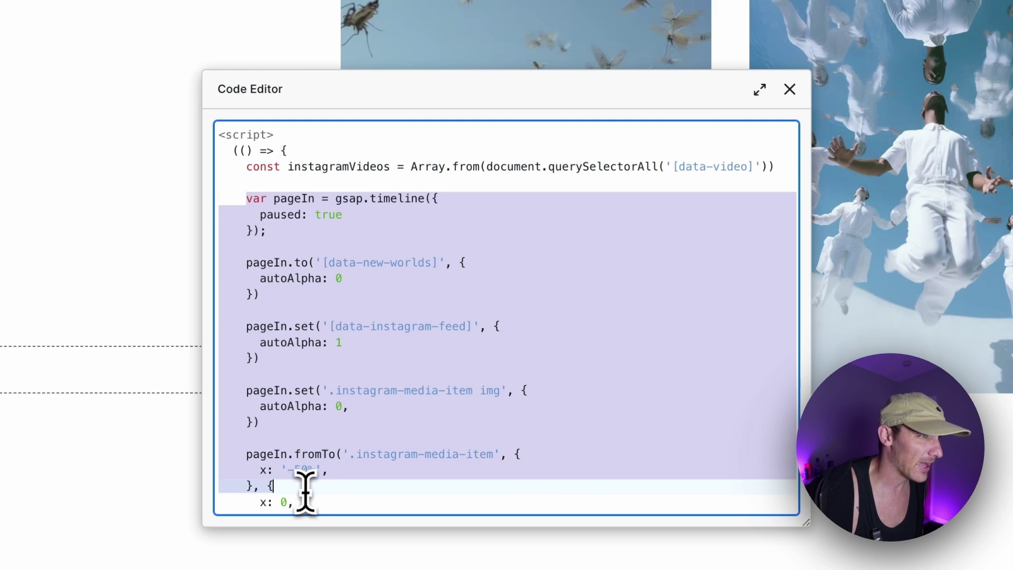
pyautogui.click(348, 341)
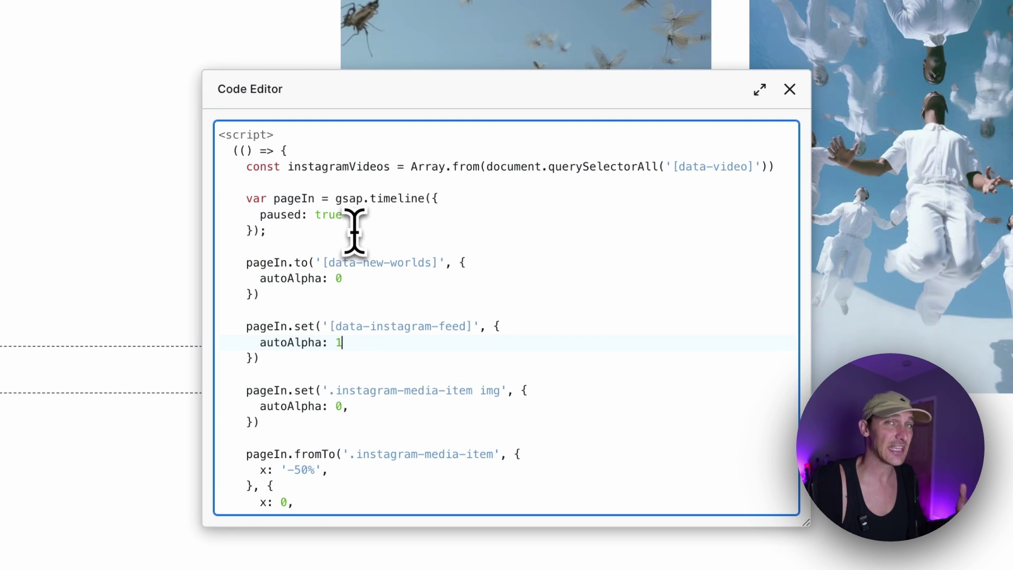
pyautogui.press('super+Tab')
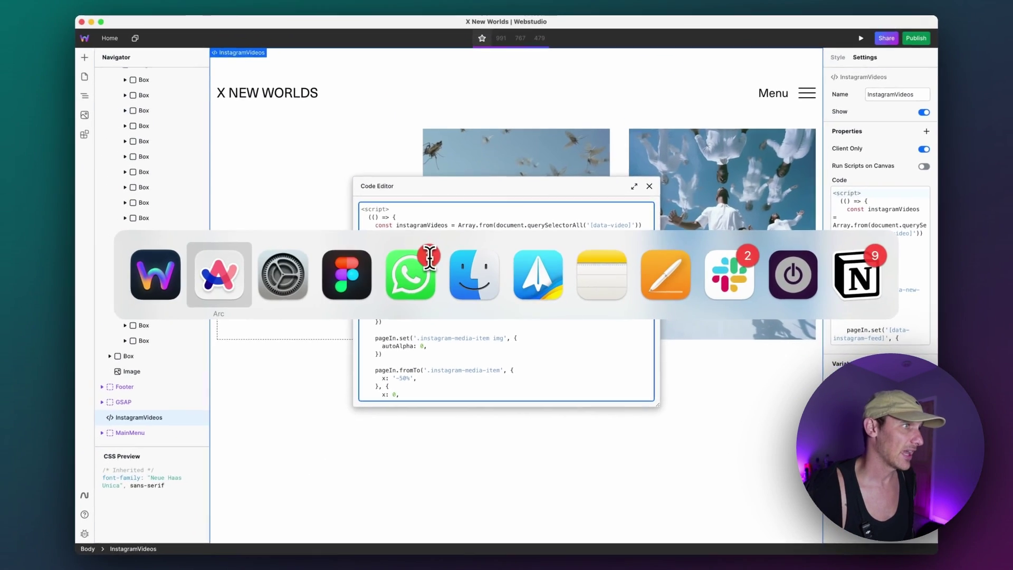
pyautogui.press('super+Tab')
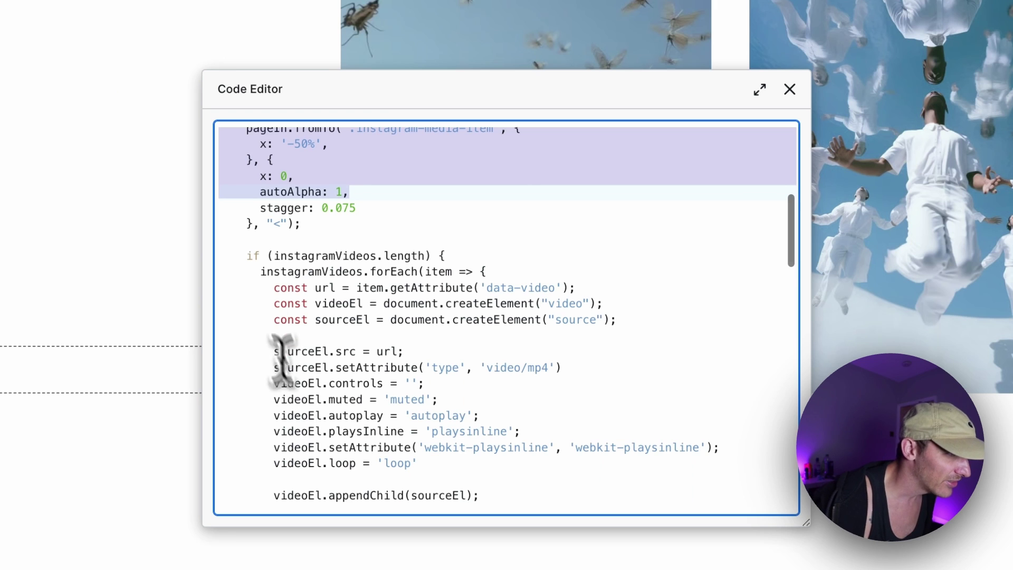
# - Examine the instagramVideos.length block that creates a video and source element for each item and appends them
pyautogui.click(239, 260)
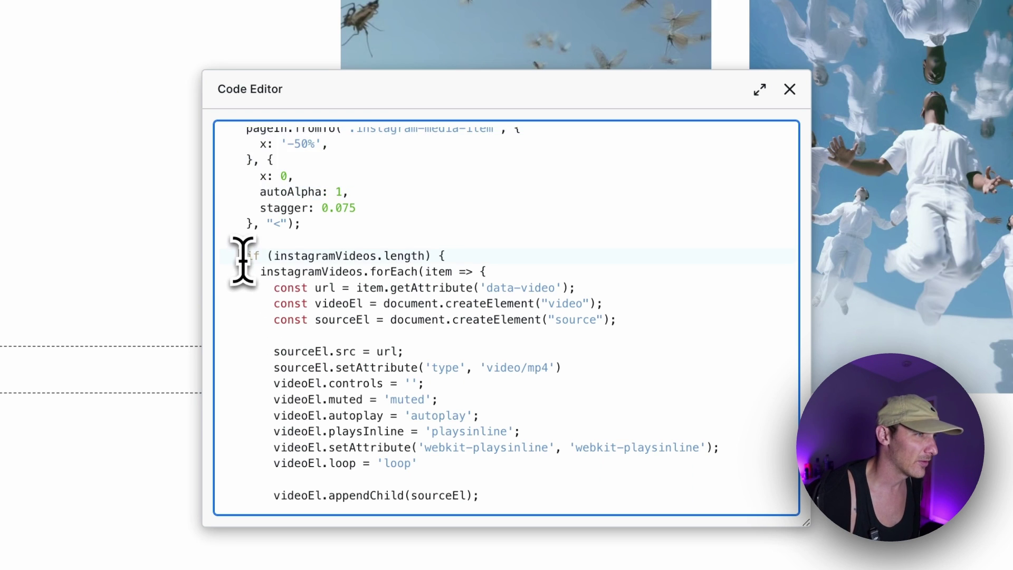
pyautogui.scroll(-5, 241, 262)
pyautogui.scroll(3, 243, 261)
pyautogui.keyDown('shift'); pyautogui.click(286, 486); pyautogui.keyUp('shift')
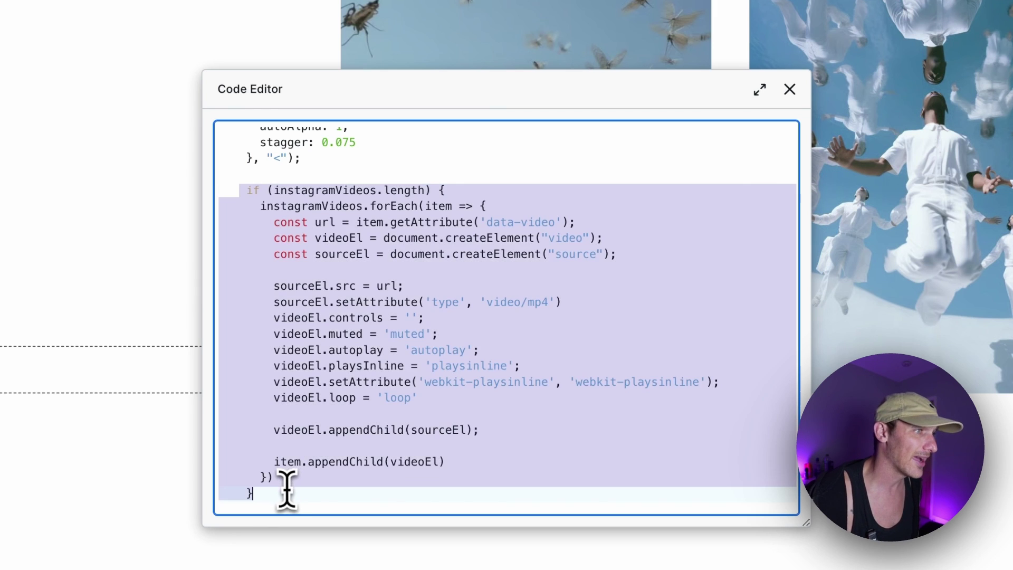
pyautogui.click(287, 486)
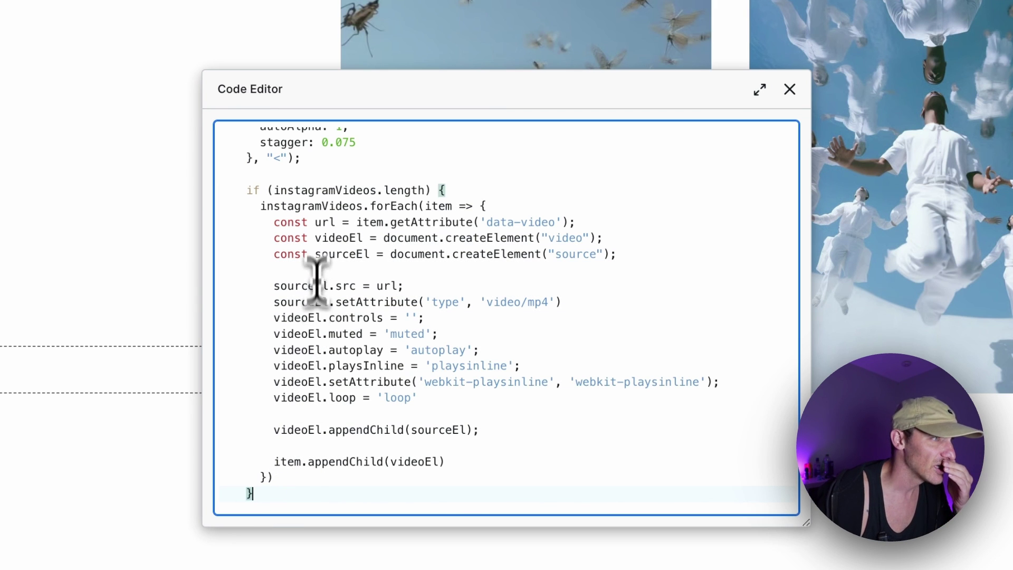
# - Cut the const instagramVideos declaration and its leftover blank line from the start of the script
pyautogui.doubleClick(308, 191)
pyautogui.scroll(10, 306, 174)
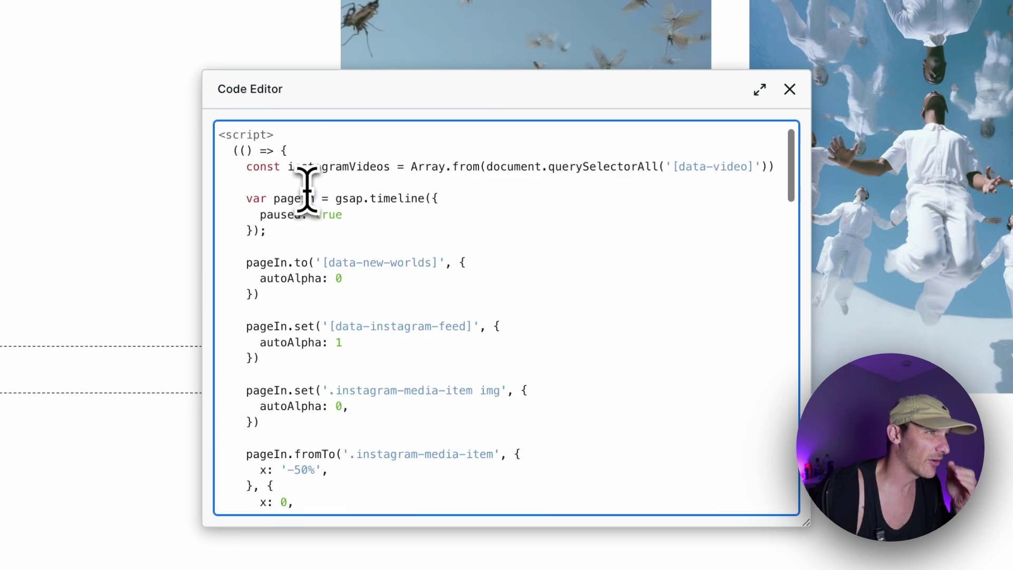
pyautogui.tripleClick(380, 166)
pyautogui.hotkey('ctrl', 'c')
pyautogui.press('BackSpace')
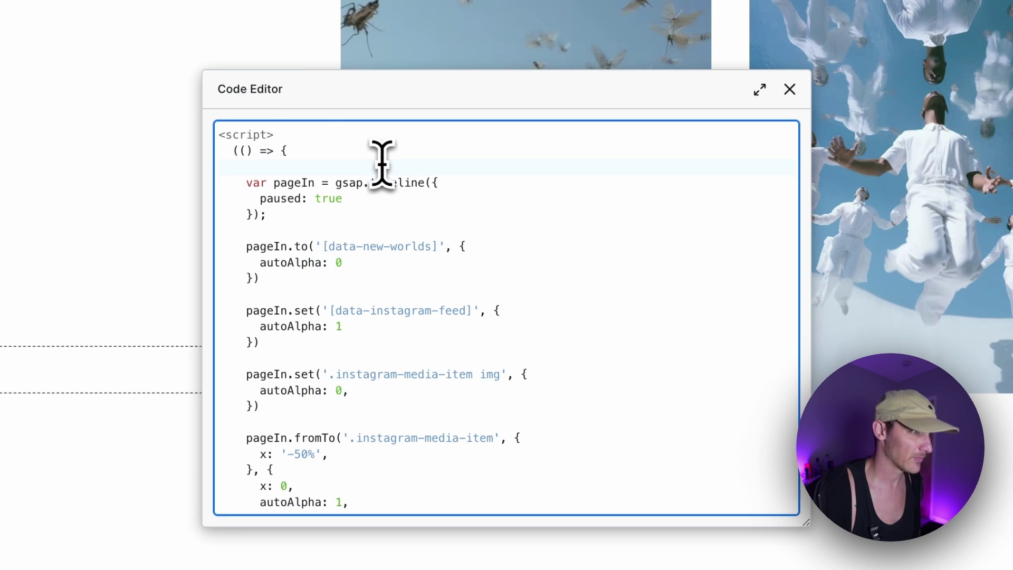
pyautogui.press('BackSpace')
# - Paste the instagramVideos declaration directly above the if (instagramVideos.length) block and align its indentation with the surrounding code
pyautogui.scroll(-5, 363, 381)
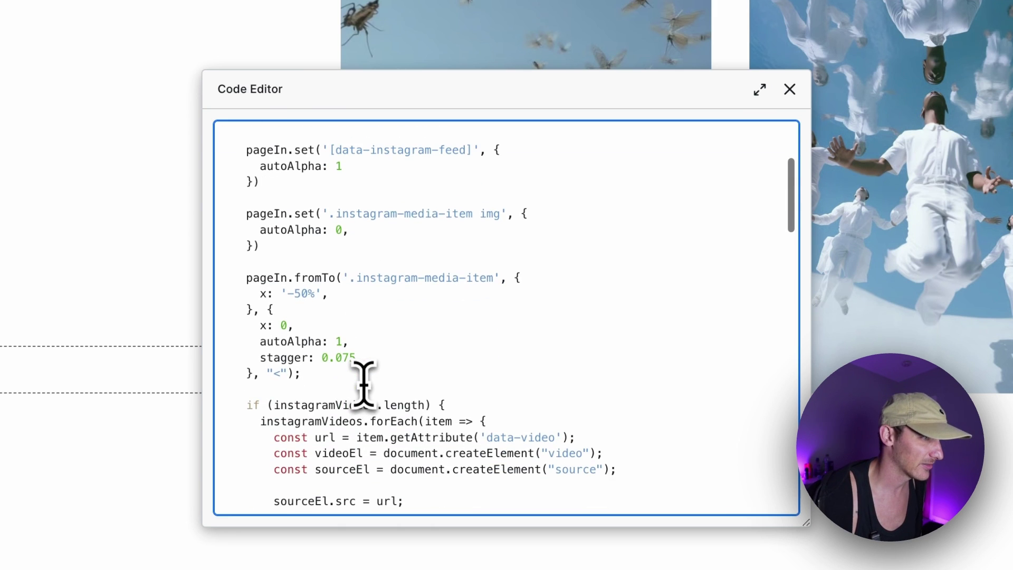
pyautogui.click(300, 366)
pyautogui.press('Return')
pyautogui.hotkey('ctrl', 'v')
pyautogui.scroll(5, 410, 339)
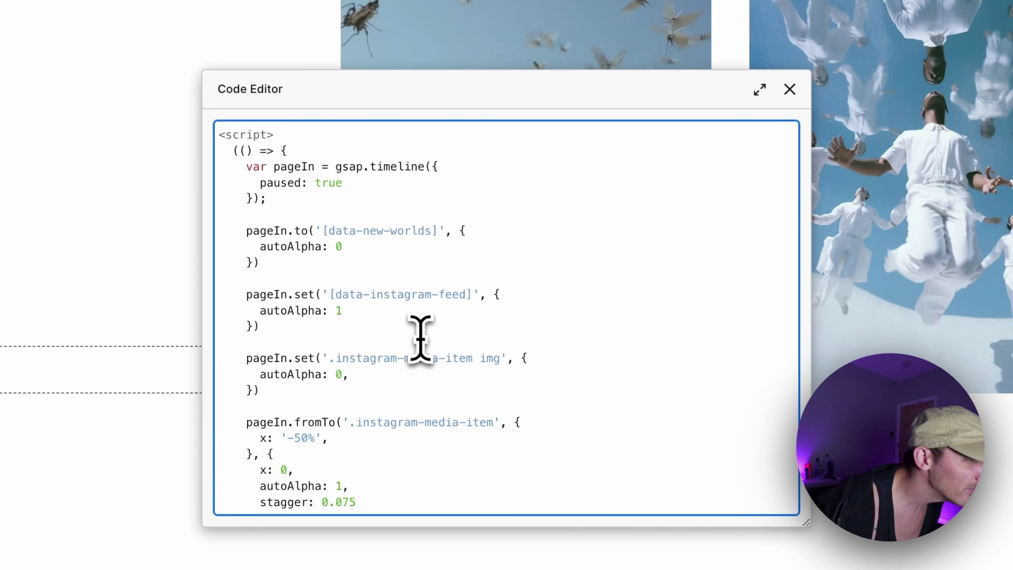
pyautogui.scroll(-8, 421, 338)
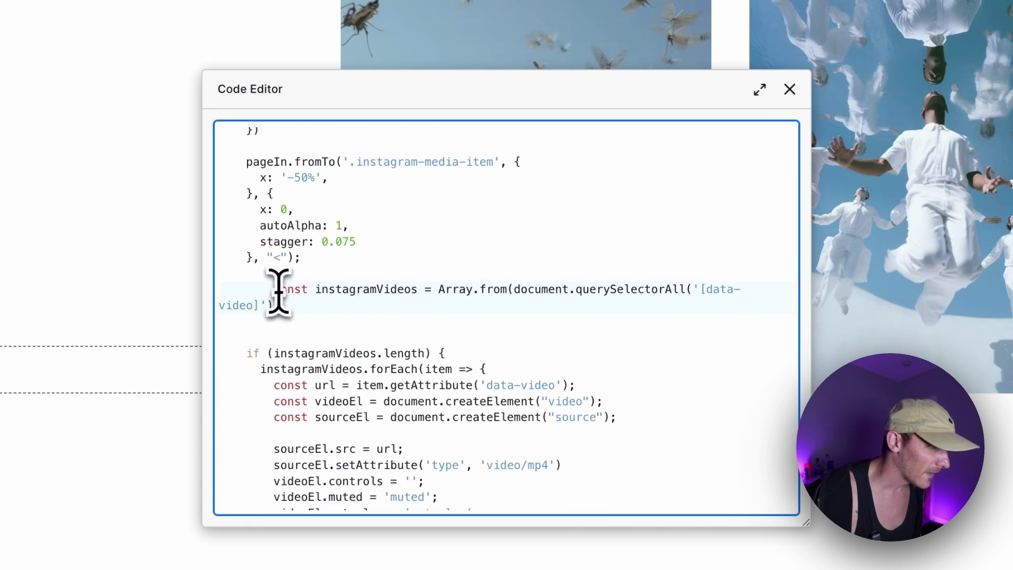
pyautogui.press('BackSpace')
pyautogui.press('BackSpace')
pyautogui.press('BackSpace')
pyautogui.press('BackSpace')
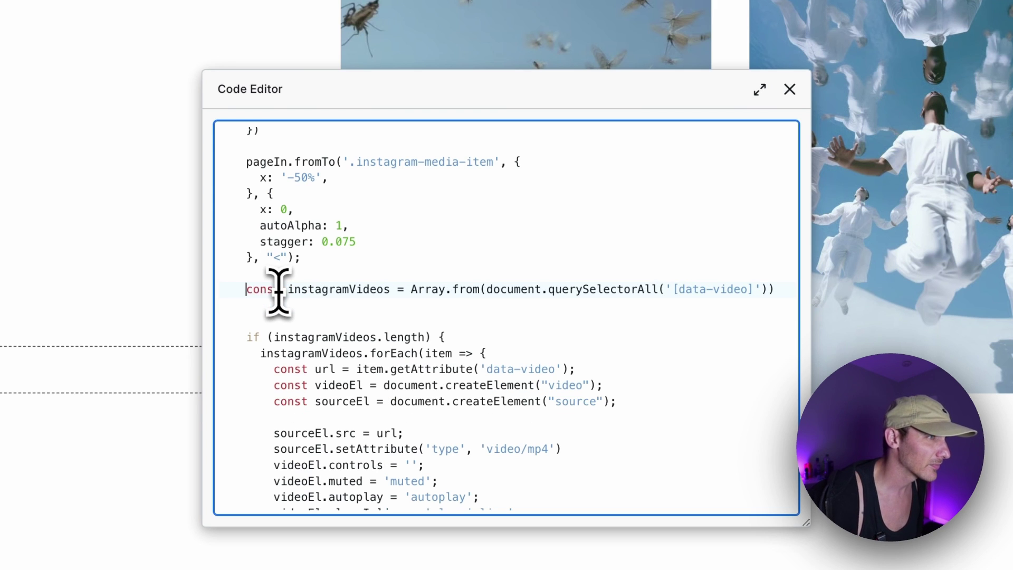
# - Examine the instagramVideos loop's url, videoEl and sourceEl constants and the line assigning url to sourceEl.src
pyautogui.doubleClick(334, 336)
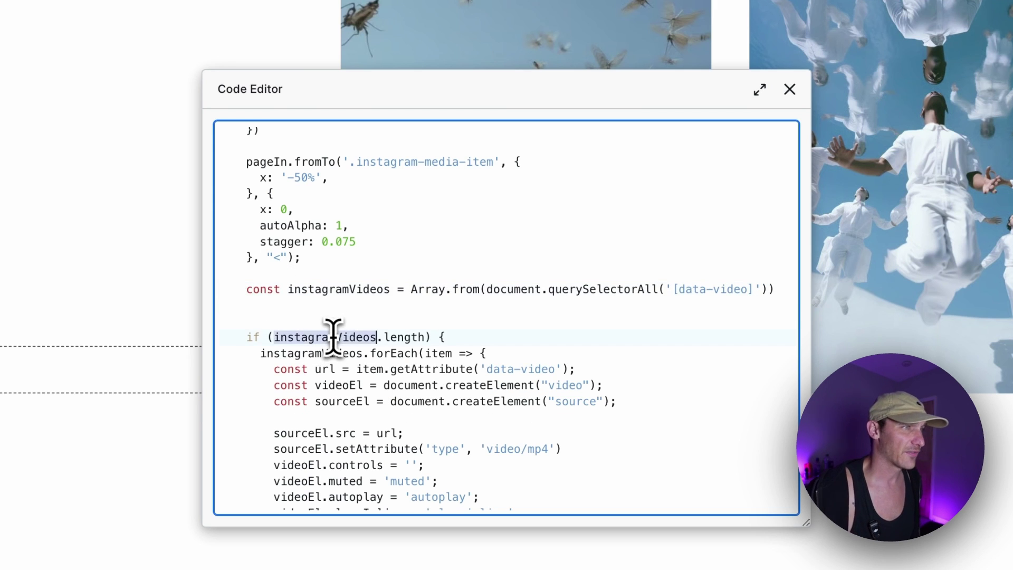
pyautogui.scroll(-3, 336, 348)
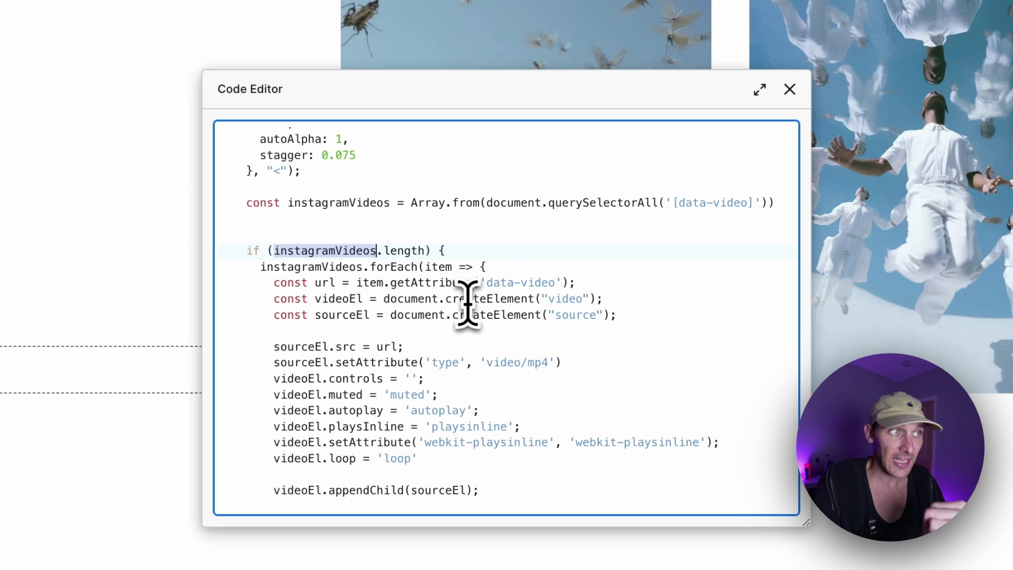
pyautogui.moveTo(486, 284); pyautogui.dragTo(573, 284)
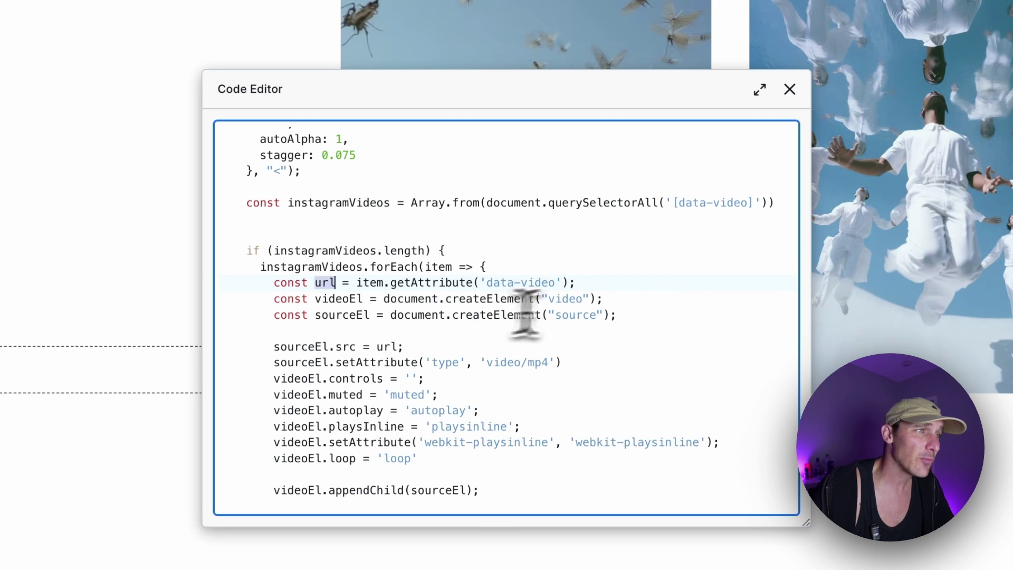
pyautogui.moveTo(626, 299); pyautogui.dragTo(308, 300)
pyautogui.moveTo(620, 315); pyautogui.dragTo(337, 331)
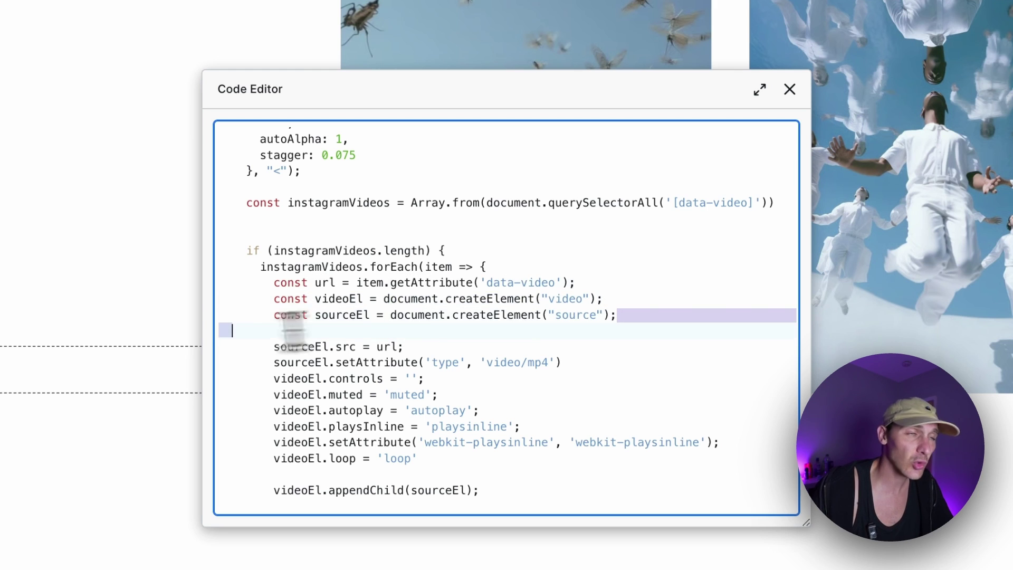
pyautogui.click(272, 348)
pyautogui.doubleClick(388, 349)
pyautogui.doubleClick(341, 347)
pyautogui.click(296, 347)
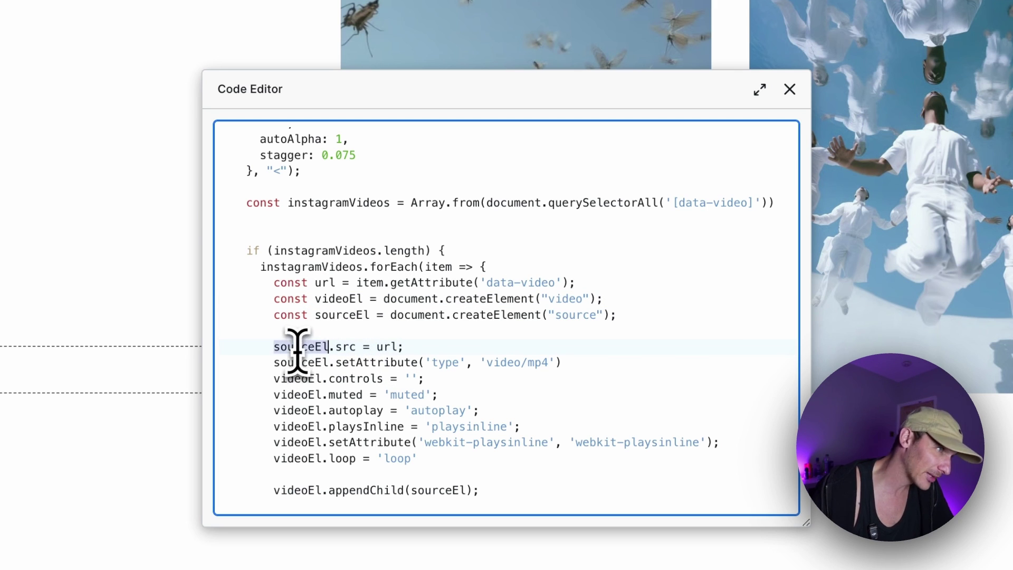
# - Review the video/mp4 type, the controls, muted, autoplay, playsinline and loop settings, and the appendChild calls
pyautogui.moveTo(271, 363); pyautogui.dragTo(611, 369)
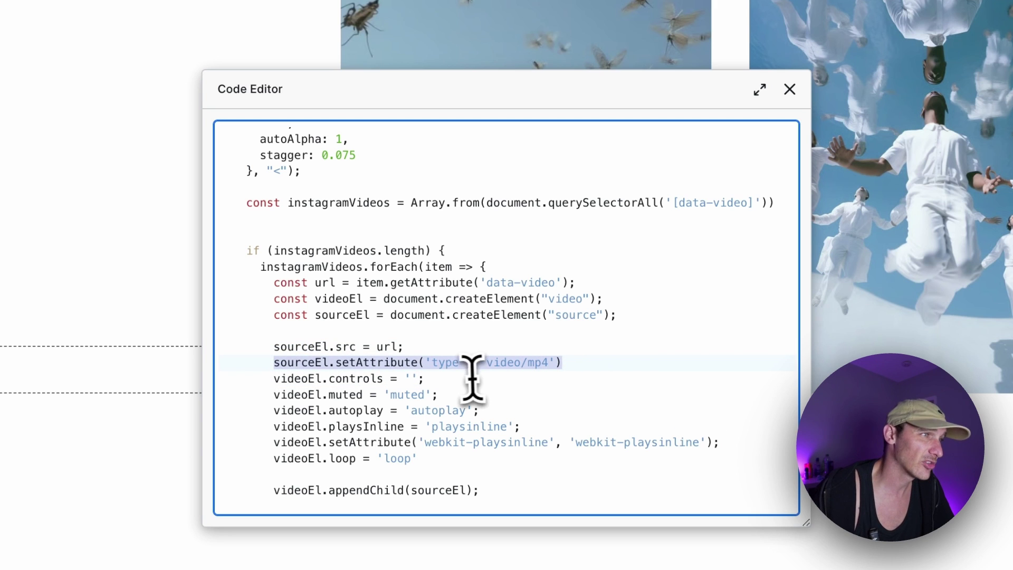
pyautogui.moveTo(267, 380); pyautogui.dragTo(505, 384)
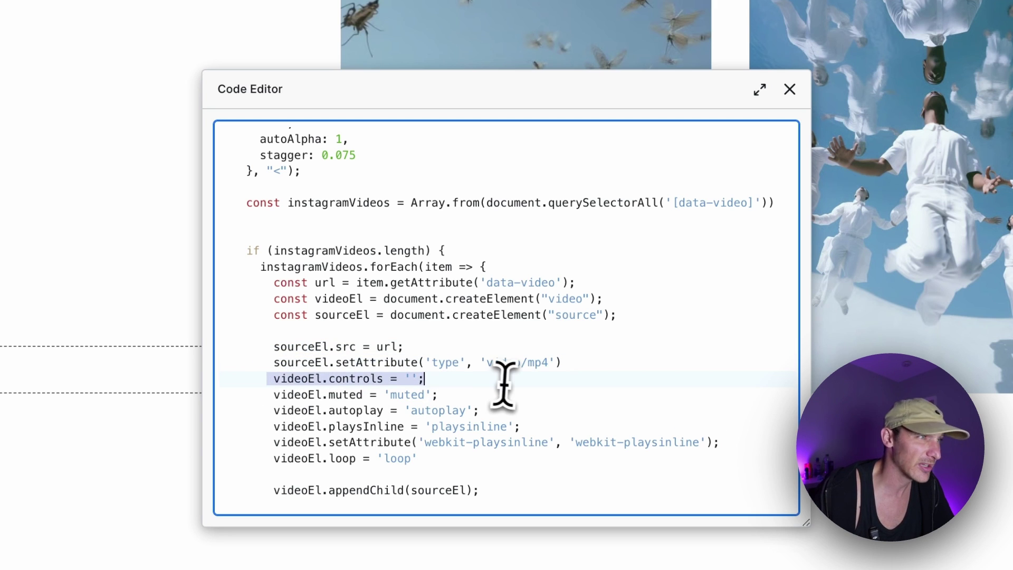
pyautogui.moveTo(441, 396); pyautogui.dragTo(267, 403)
pyautogui.moveTo(478, 410); pyautogui.dragTo(220, 403)
pyautogui.click(509, 378)
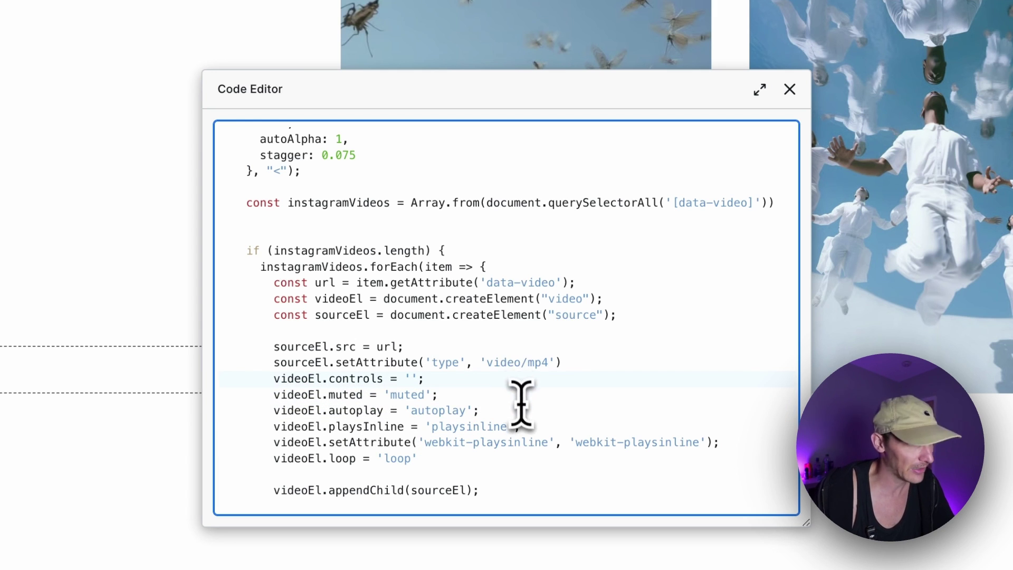
pyautogui.moveTo(521, 426); pyautogui.dragTo(301, 442)
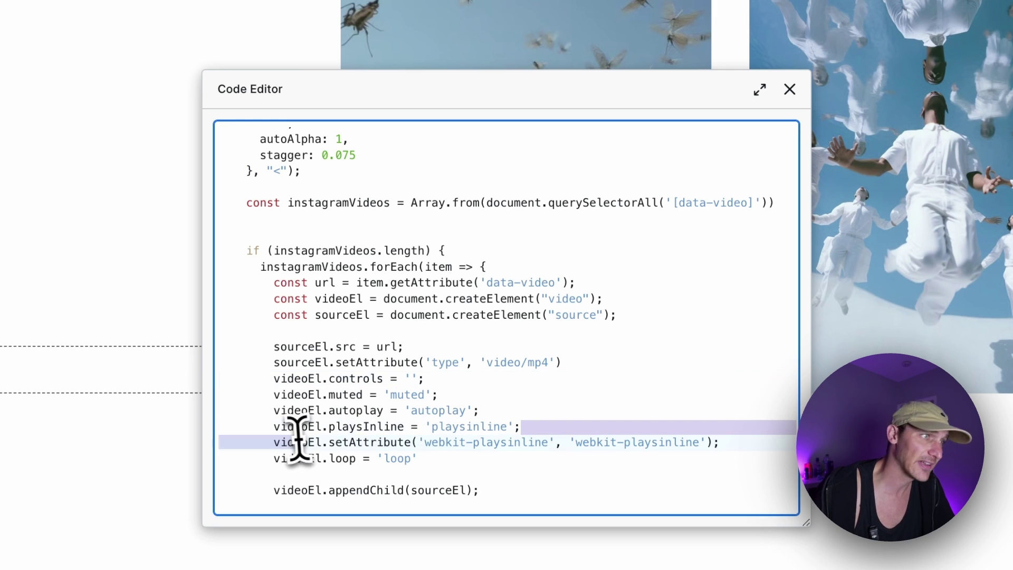
pyautogui.tripleClick(640, 443)
pyautogui.click(544, 452)
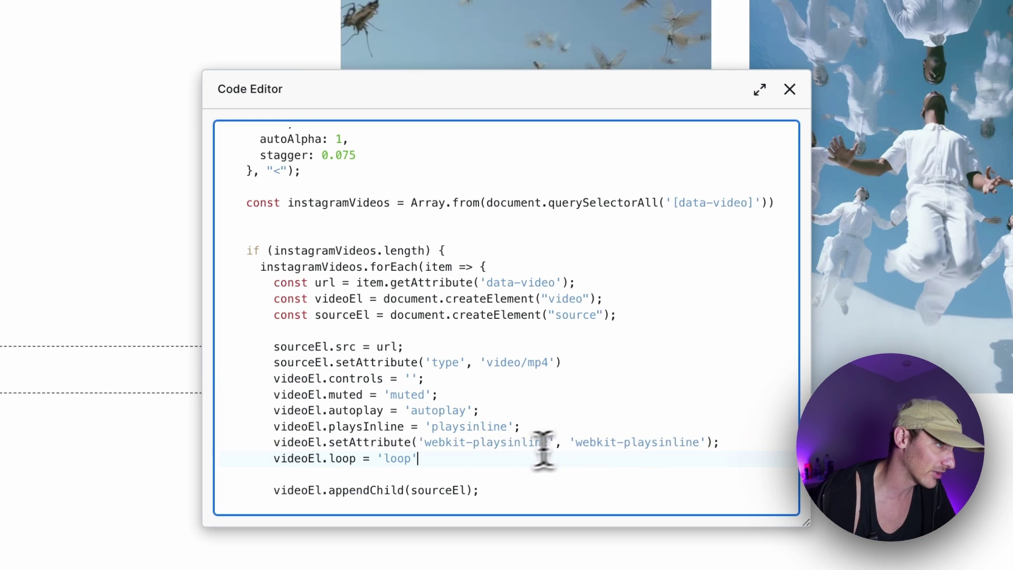
pyautogui.scroll(-2, 509, 455)
pyautogui.scroll(-2, 450, 398)
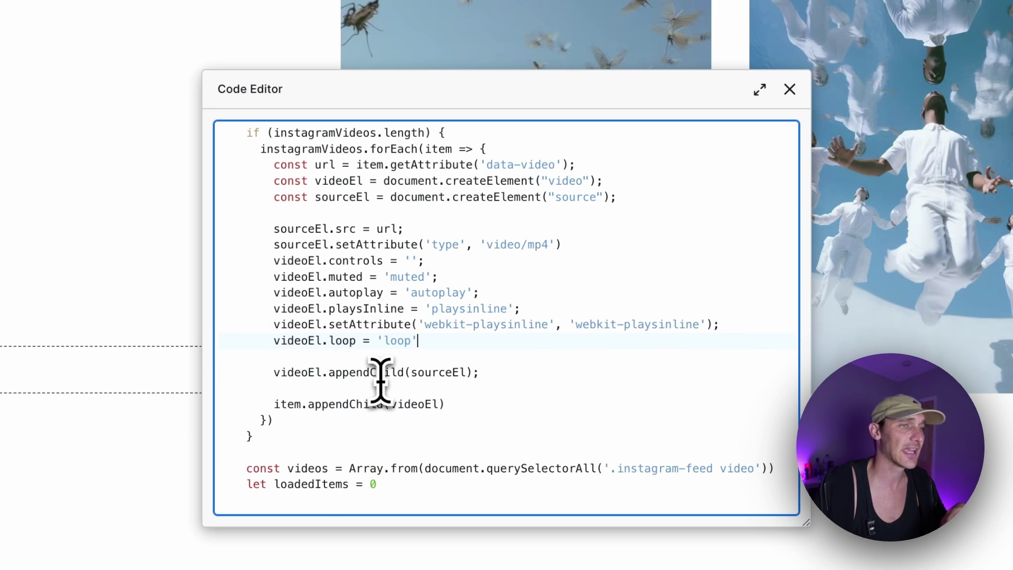
pyautogui.click(509, 374)
pyautogui.scroll(2, 509, 375)
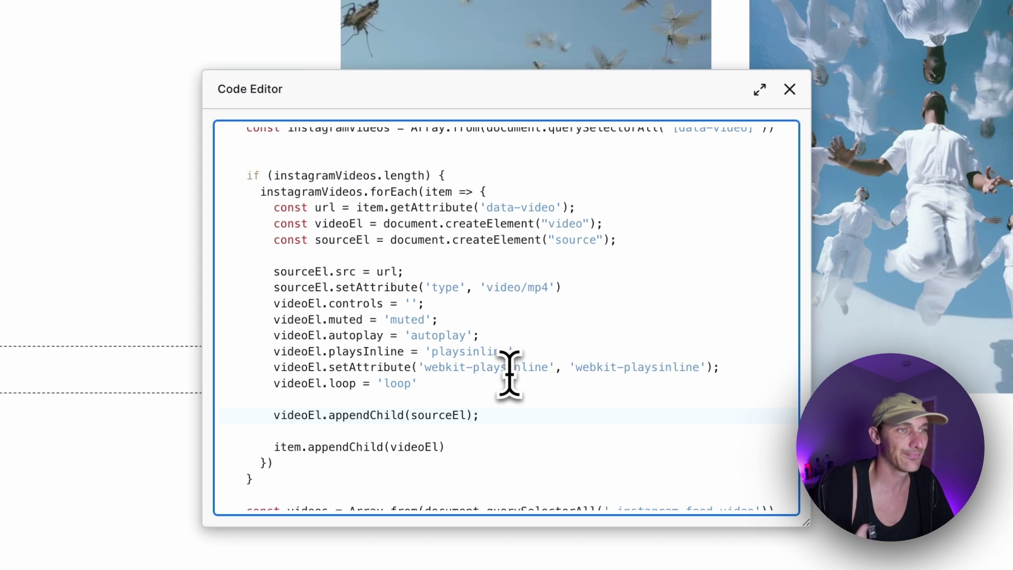
# - Examine the videos declaration with its '.instagram-feed video' selector, and highlight the videos.slice(0, 6) call
pyautogui.scroll(-5, 509, 374)
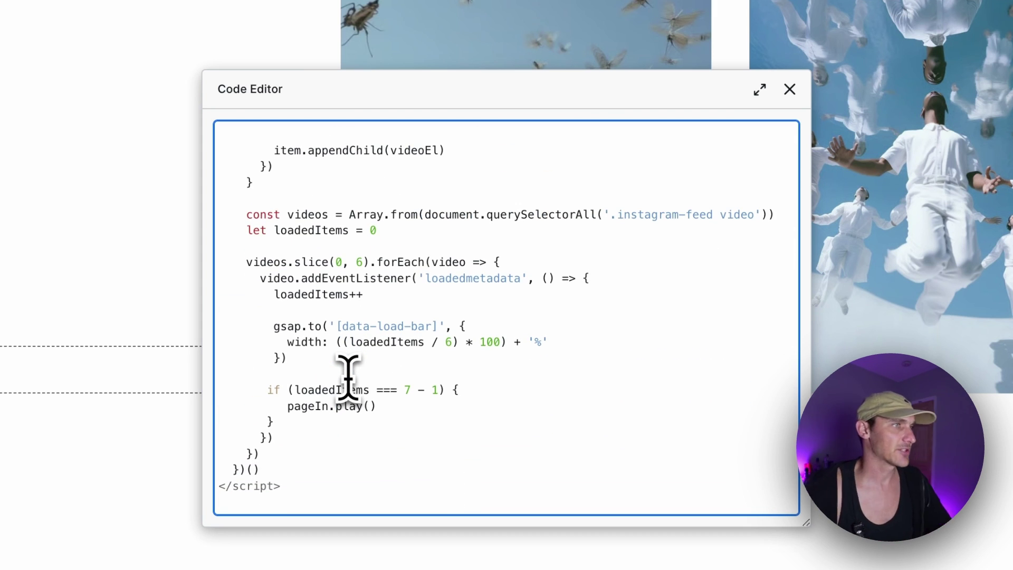
pyautogui.scroll(-1, 348, 378)
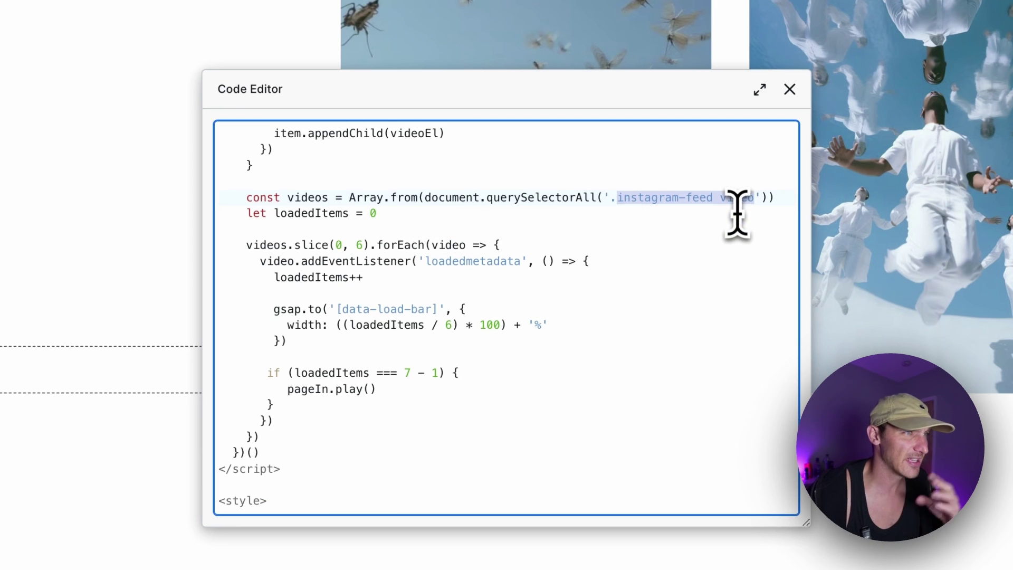
pyautogui.click(718, 232)
pyautogui.moveTo(719, 205); pyautogui.dragTo(762, 203)
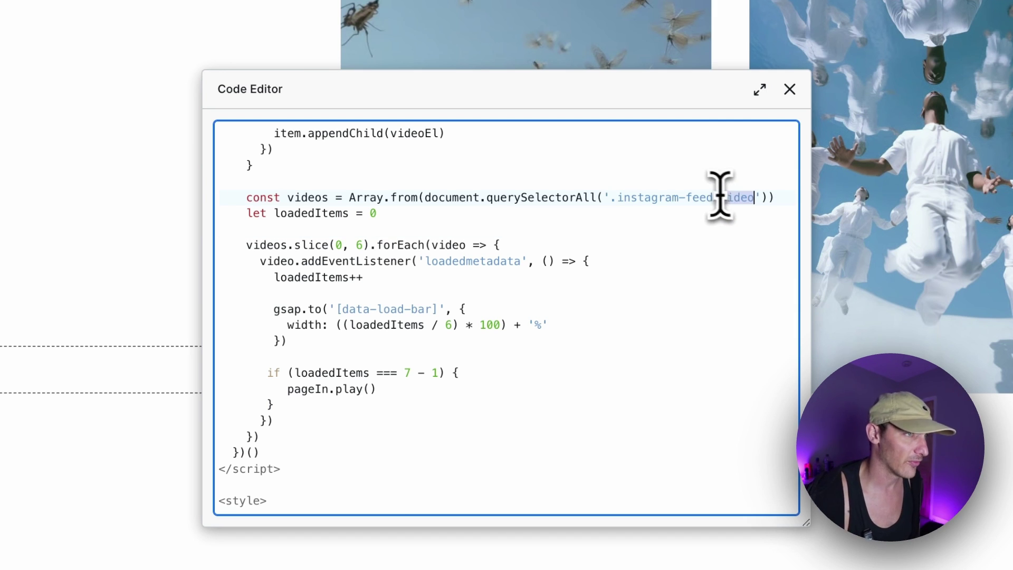
pyautogui.moveTo(773, 198); pyautogui.dragTo(231, 198)
pyautogui.moveTo(244, 246); pyautogui.dragTo(374, 241)
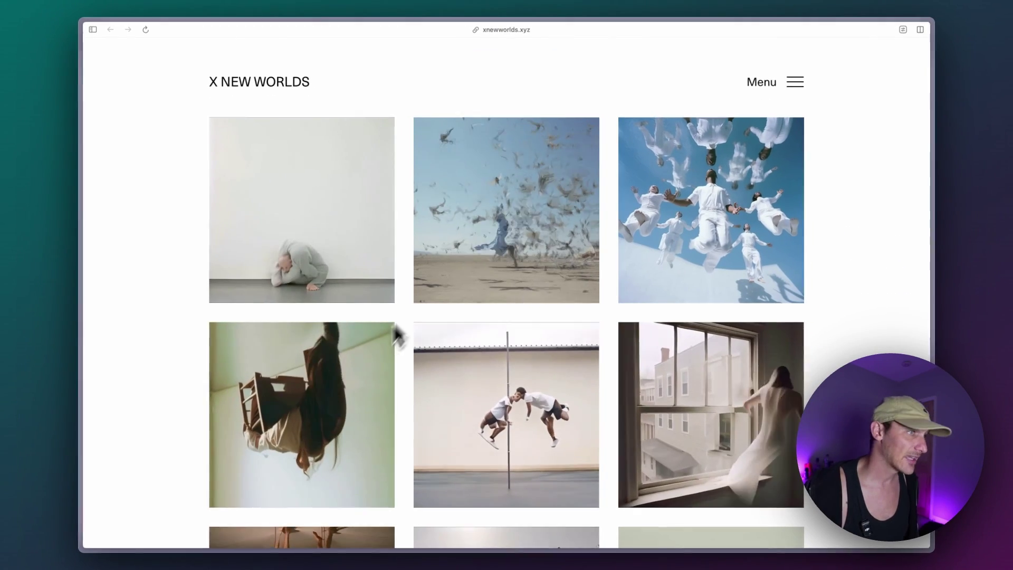
# - Look over the first rows of the media grid on the live xnewworlds.xyz page
pyautogui.scroll(-2, 359, 367)
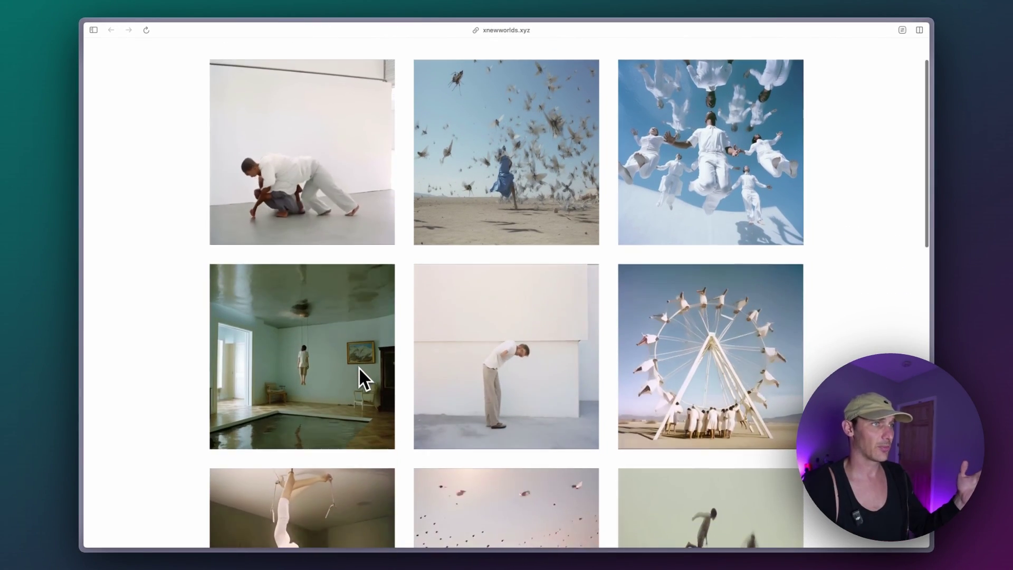
pyautogui.scroll(3, 358, 366)
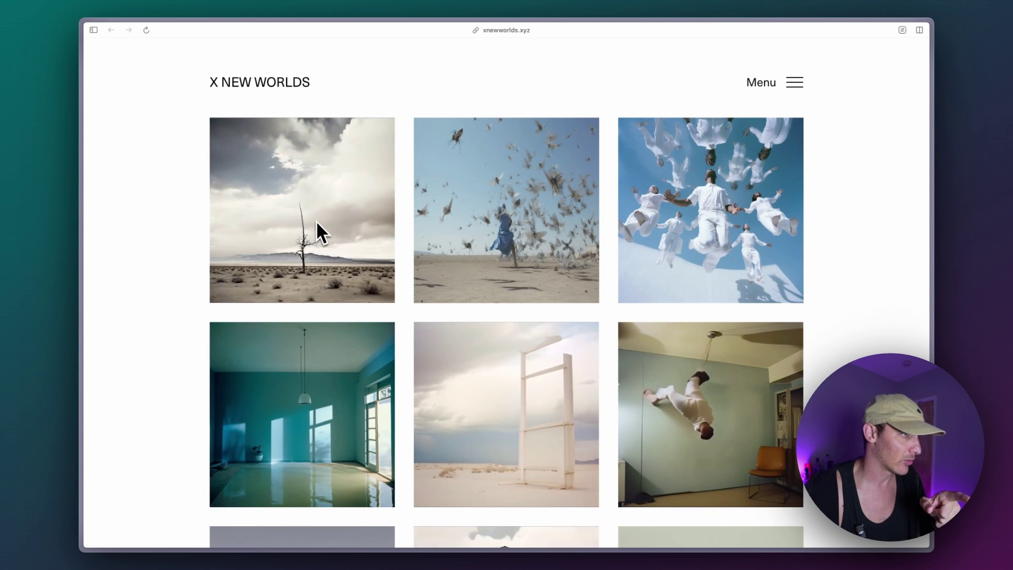
pyautogui.scroll(-4, 749, 412)
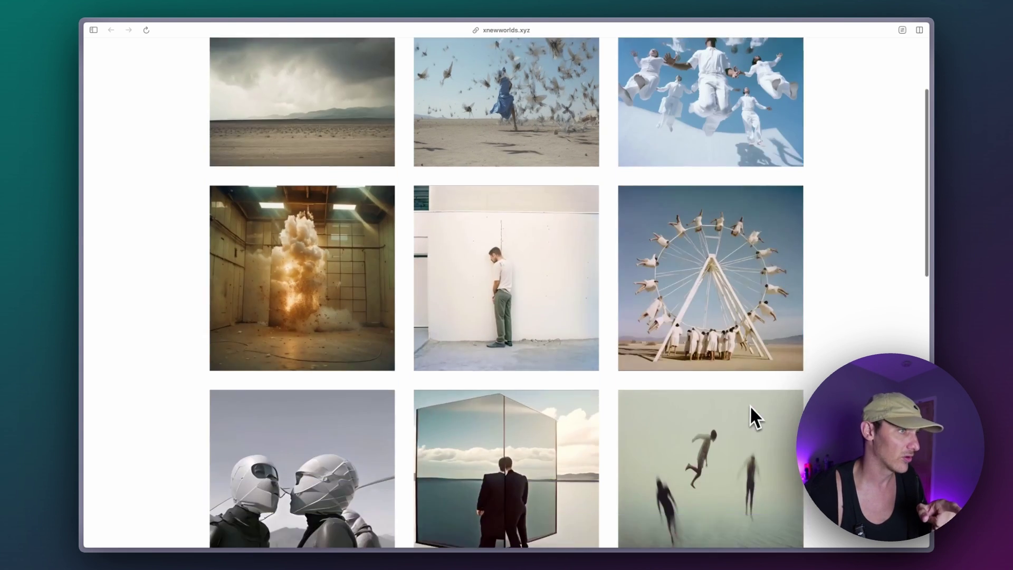
pyautogui.scroll(4, 542, 420)
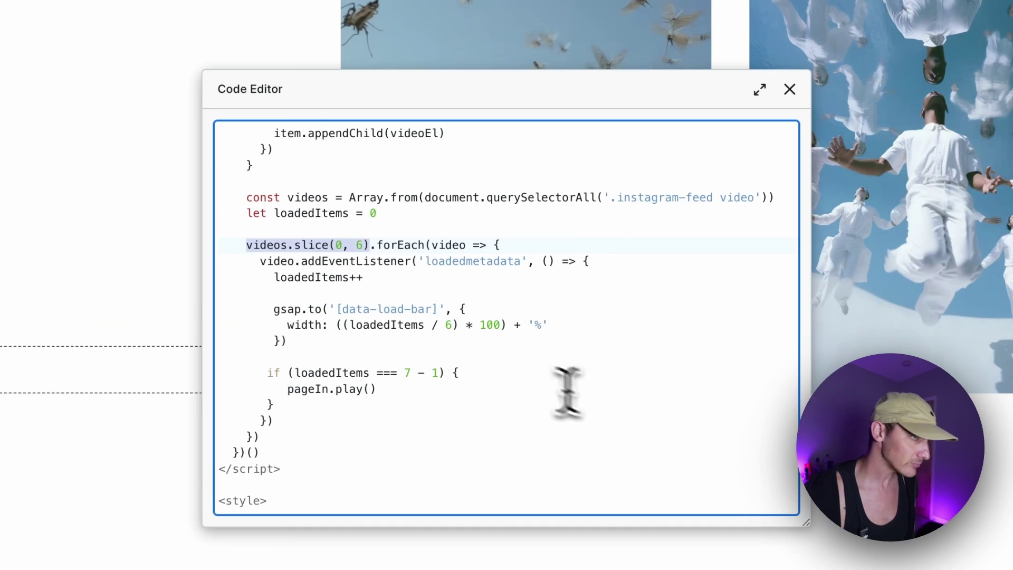
# - Revisit the video part of the selector and the videos.slice(0, 6) expression in the InstagramVideos script
pyautogui.click(732, 198)
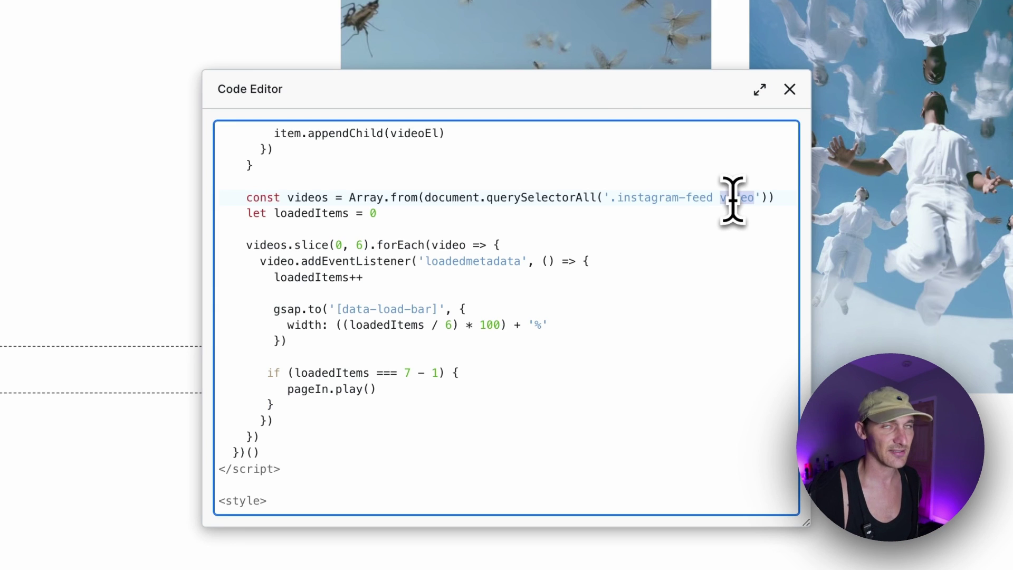
pyautogui.click(235, 358)
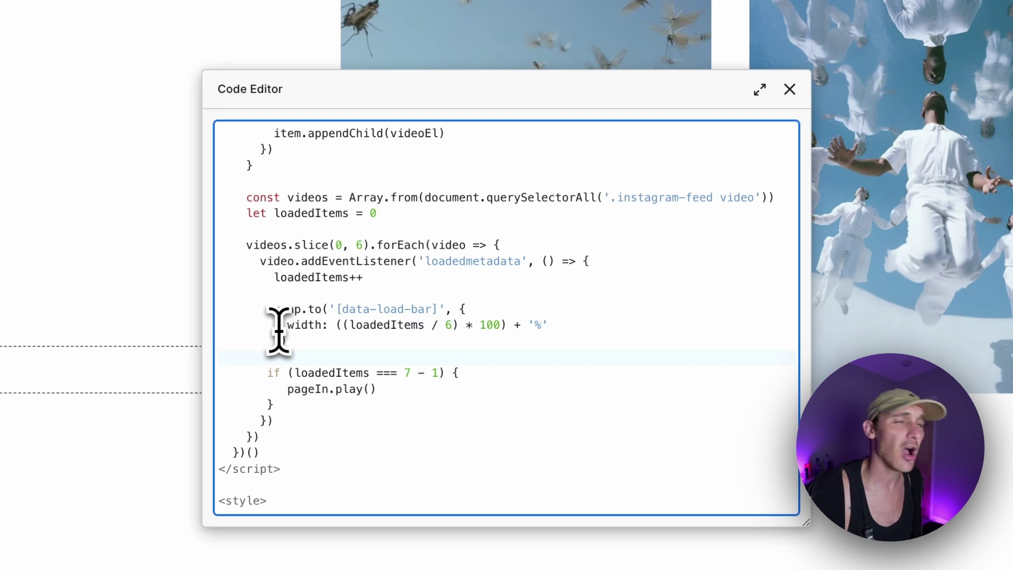
pyautogui.scroll(-1, 330, 369)
pyautogui.scroll(4, 335, 378)
pyautogui.scroll(-2, 336, 376)
pyautogui.scroll(-2, 336, 373)
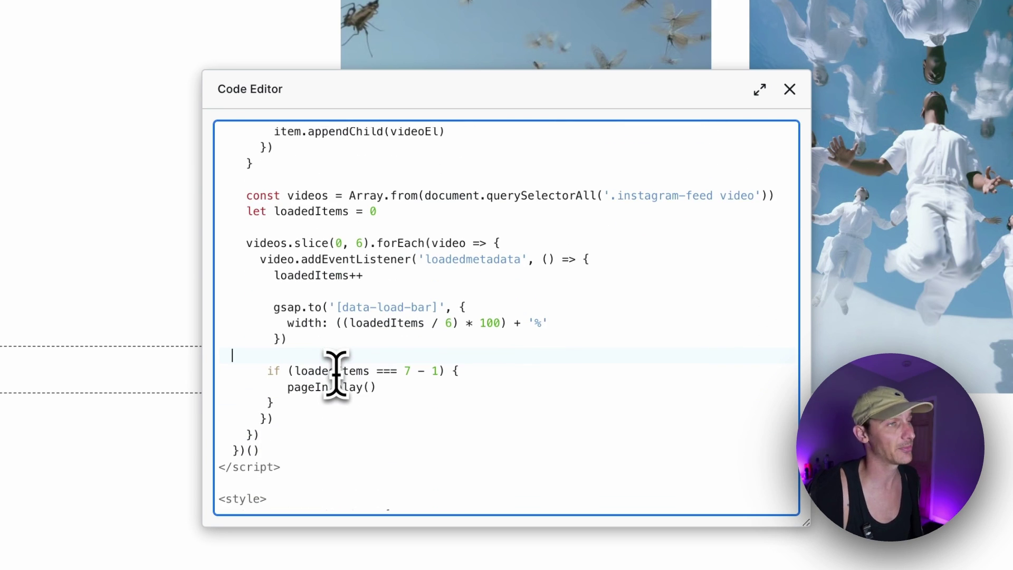
pyautogui.moveTo(245, 243); pyautogui.dragTo(373, 247)
pyautogui.click(390, 275)
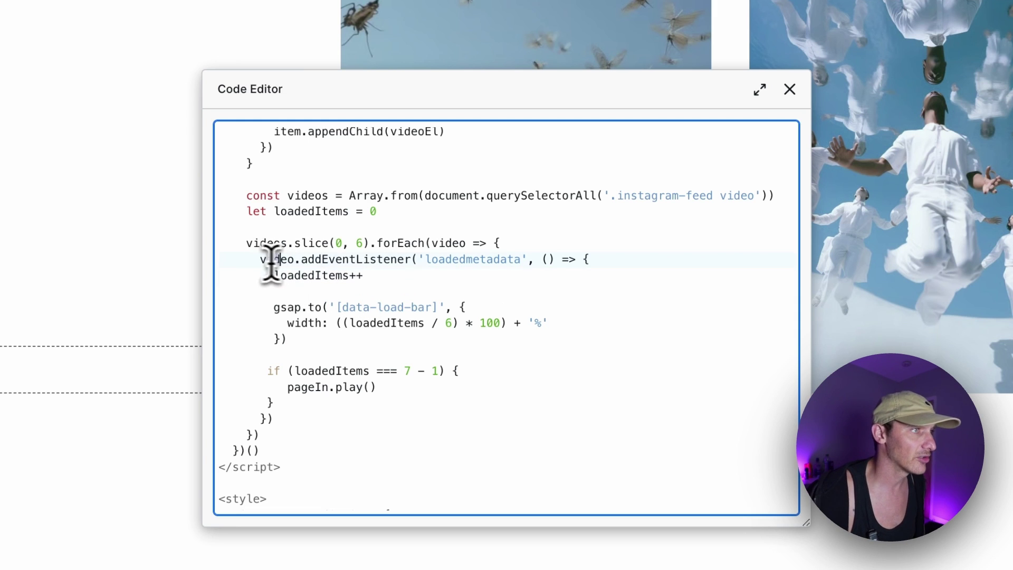
# - Examine the loadedmetadata listener, the loadedItems counter and the gsap.to call that sets the [data-load-bar] width
pyautogui.moveTo(271, 260); pyautogui.dragTo(501, 265)
pyautogui.click(477, 262)
pyautogui.doubleClick(464, 260)
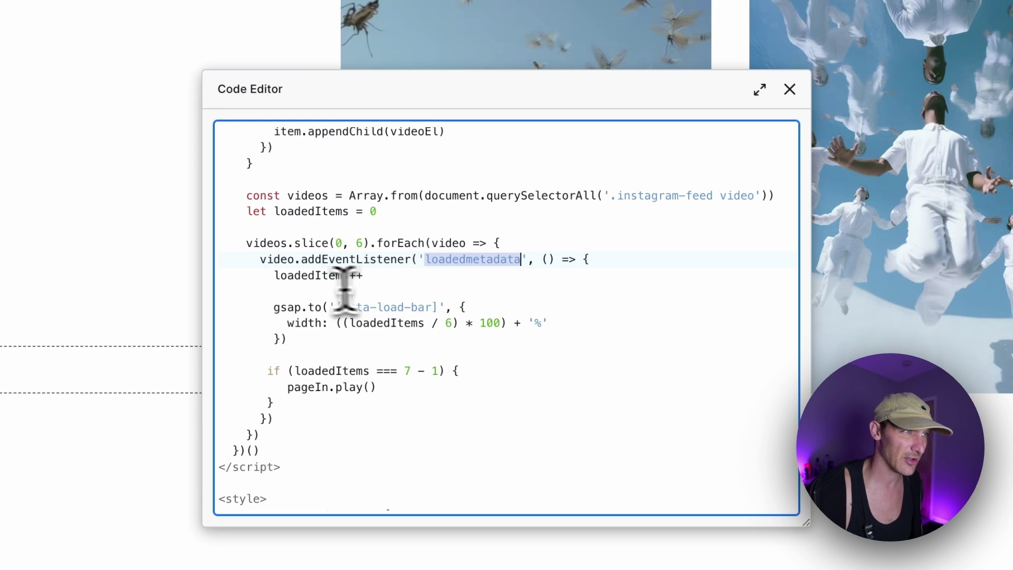
pyautogui.doubleClick(311, 276)
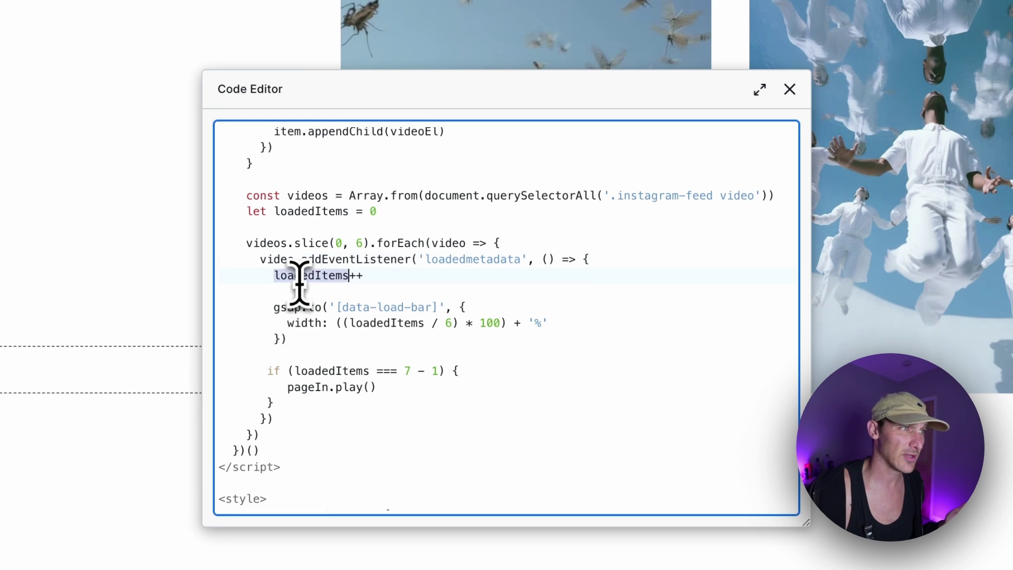
pyautogui.moveTo(377, 211); pyautogui.dragTo(263, 211)
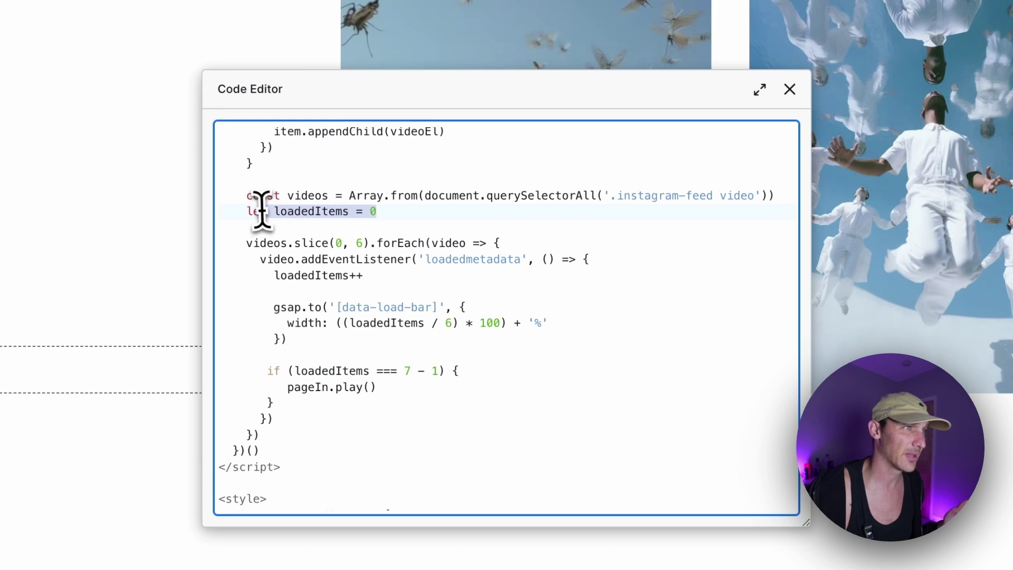
pyautogui.doubleClick(309, 212)
pyautogui.moveTo(271, 306); pyautogui.dragTo(310, 341)
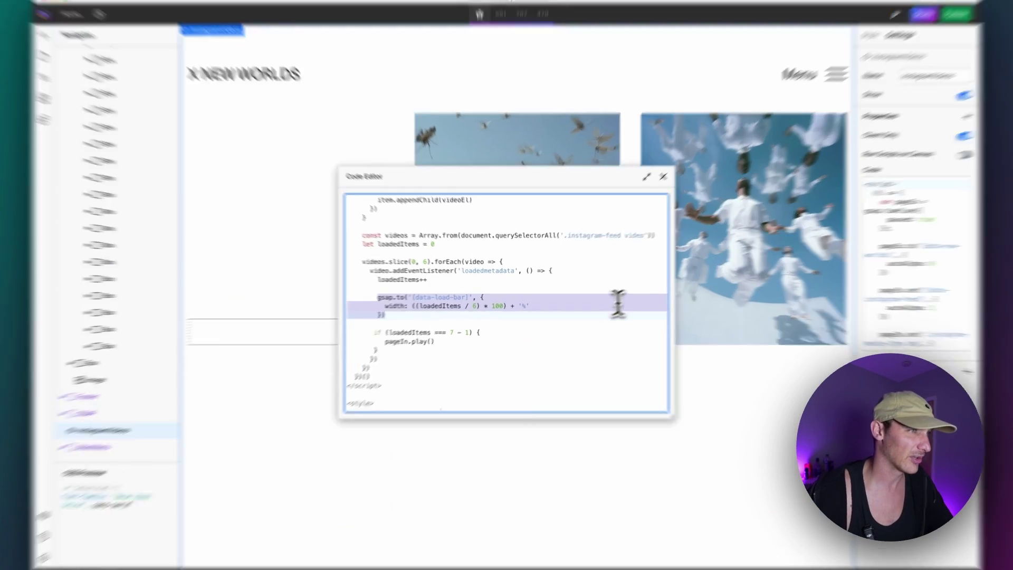
pyautogui.click(567, 319)
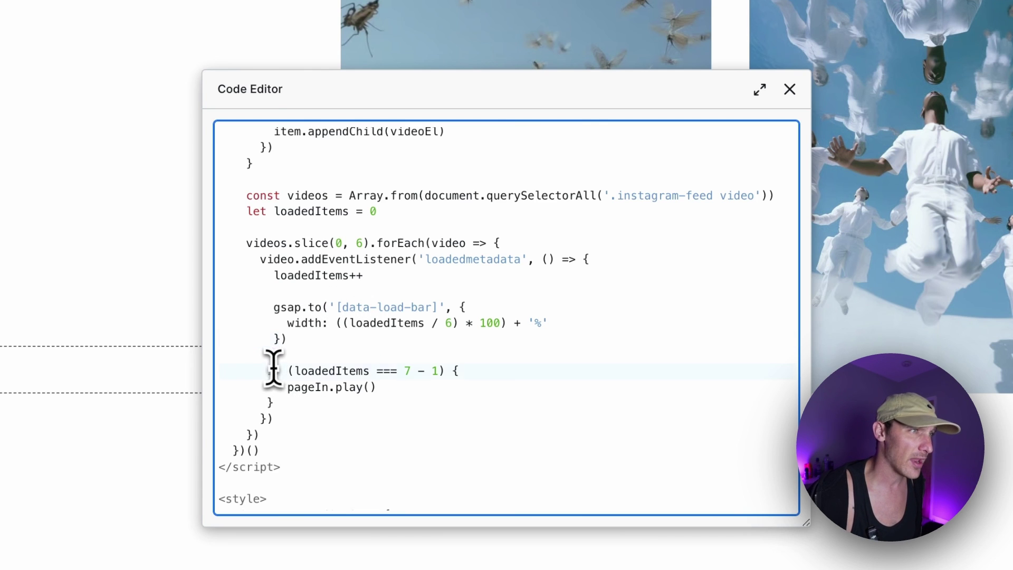
# - Change the if condition before pageIn.play() in the InstagramVideos script to loadedItems === 6
pyautogui.moveTo(271, 371); pyautogui.dragTo(502, 368)
pyautogui.click(406, 381)
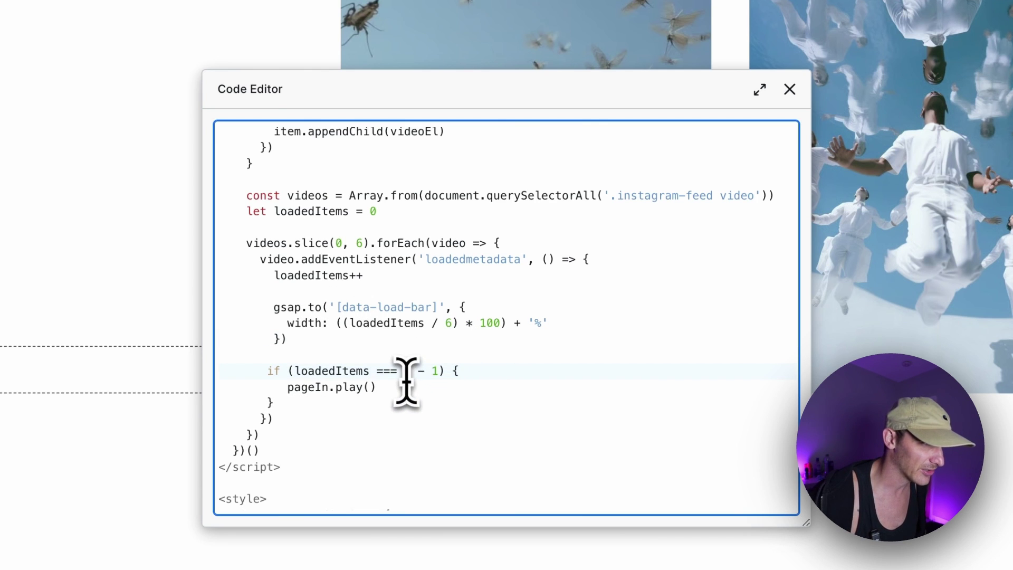
pyautogui.write('6')
pyautogui.click(432, 390)
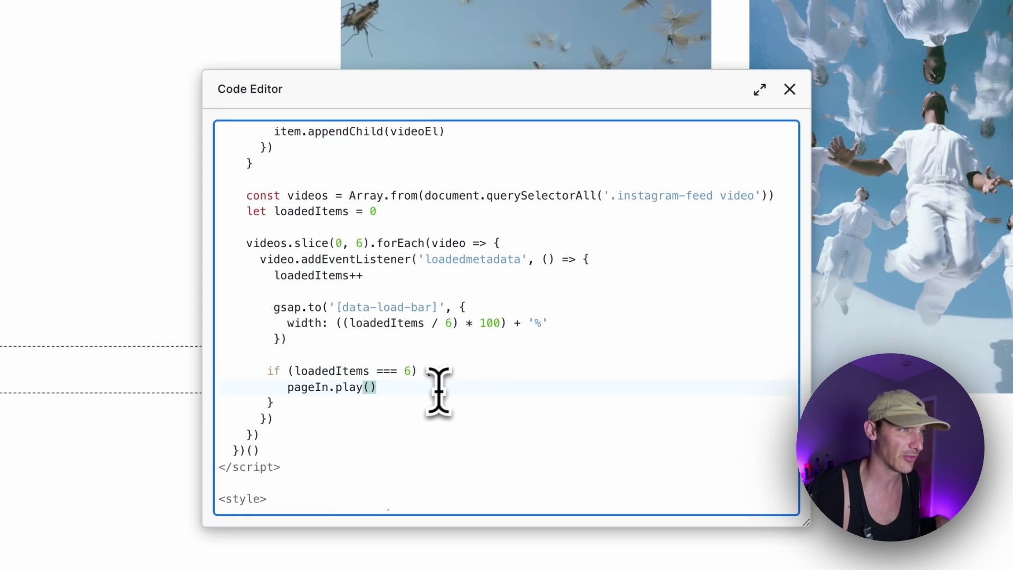
pyautogui.click(462, 355)
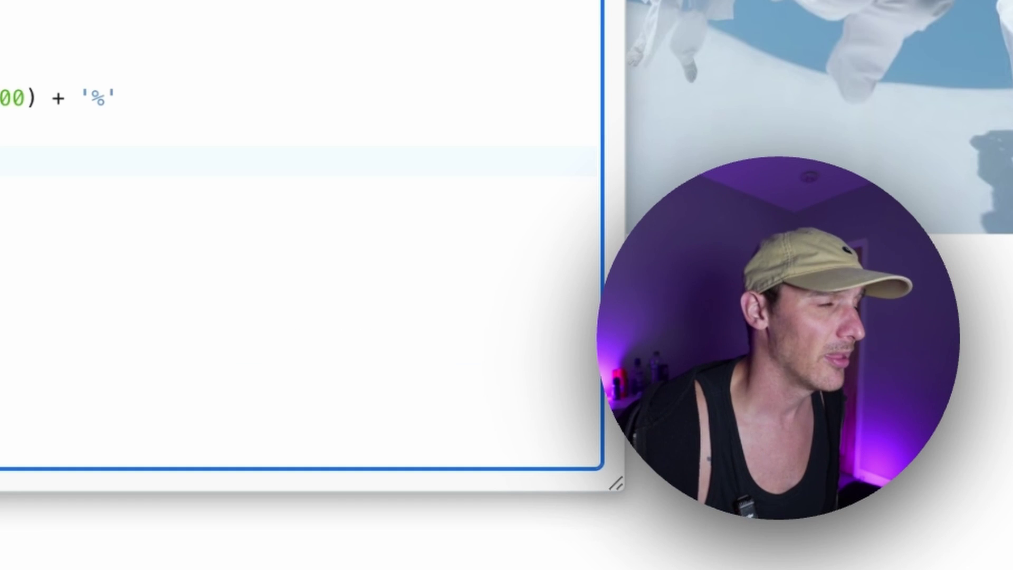
# - Highlight the pageIn.play() call and read through the .instagram-media-item styles down to the three.js and hover-effect scripts
pyautogui.click(293, 388)
pyautogui.moveTo(290, 388); pyautogui.dragTo(423, 391)
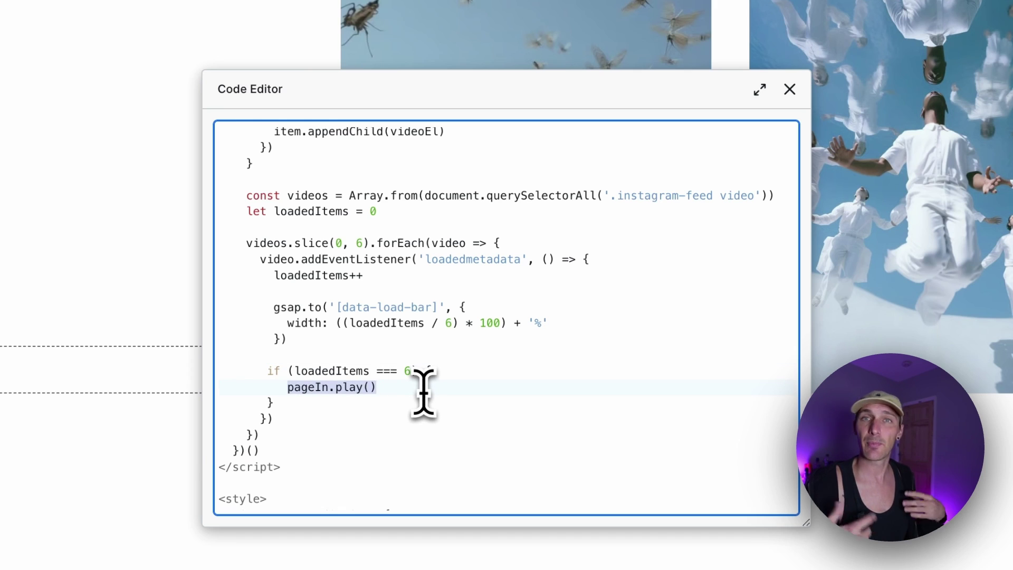
pyautogui.scroll(1, 424, 393)
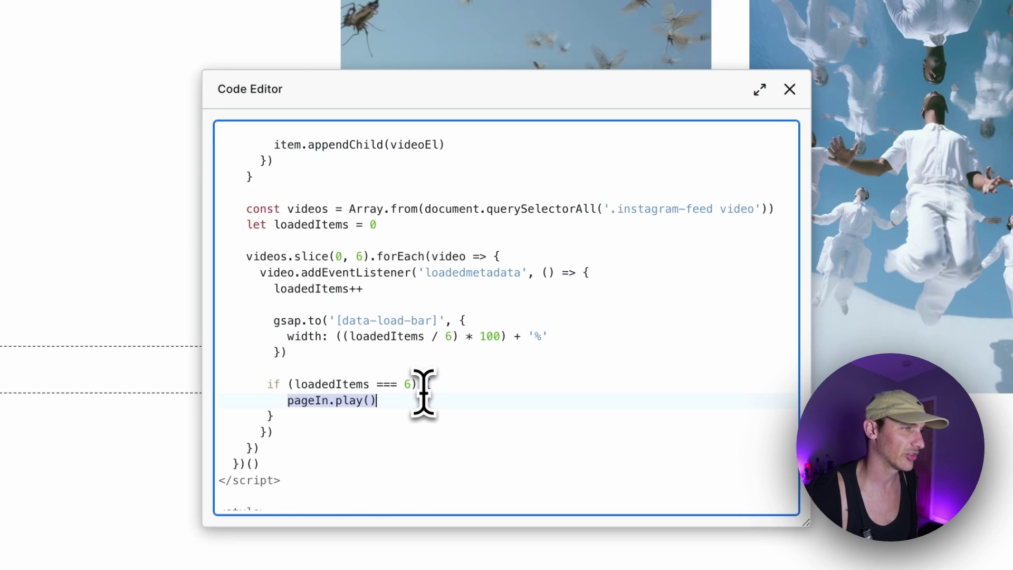
pyautogui.scroll(-7, 424, 393)
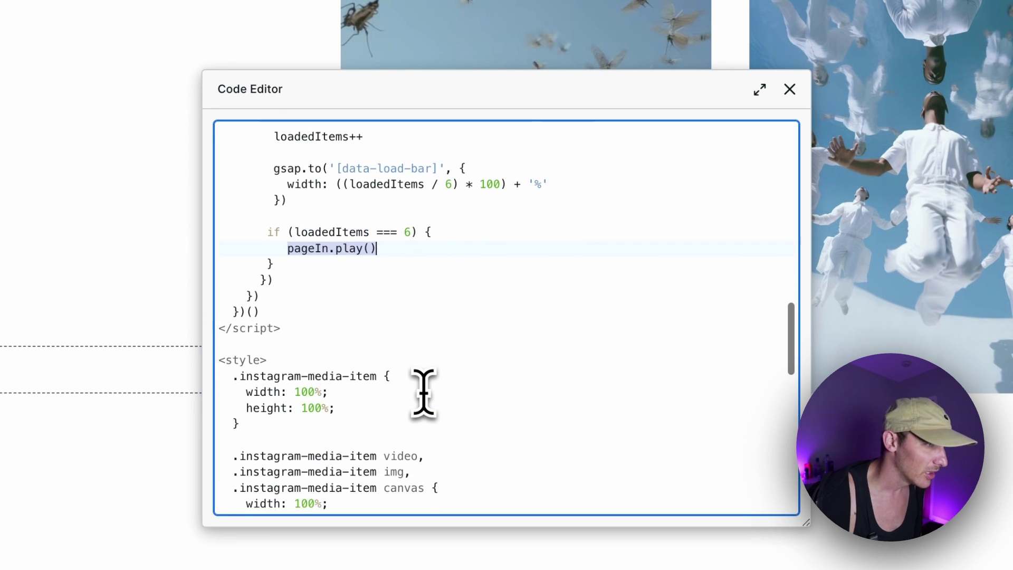
pyautogui.scroll(-3, 424, 393)
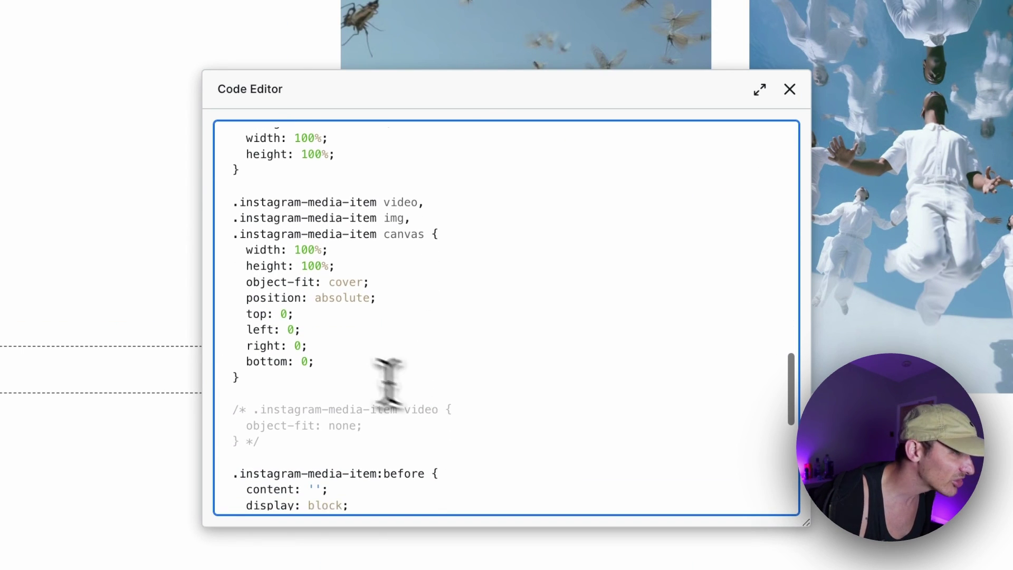
pyautogui.scroll(-5, 287, 438)
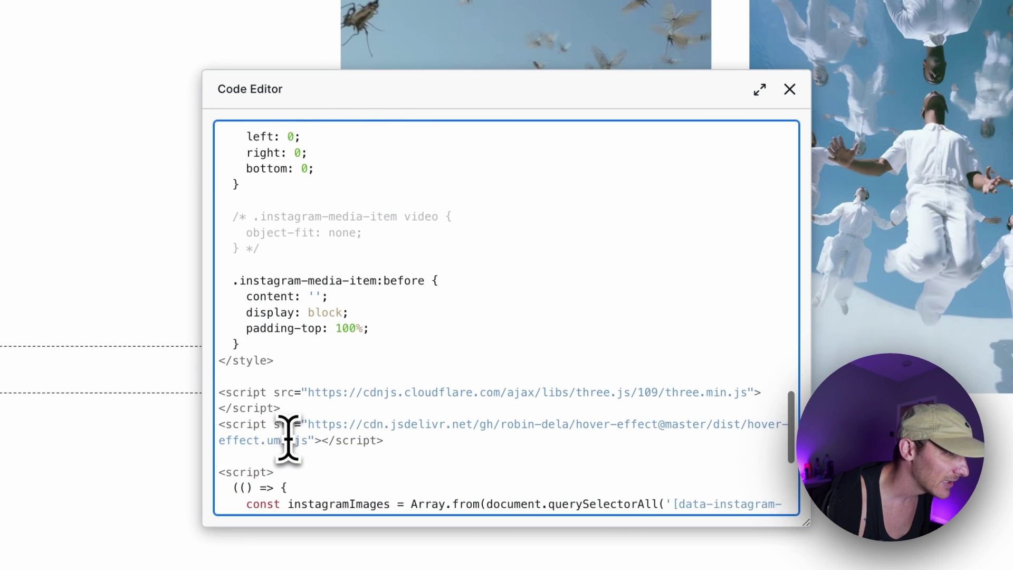
pyautogui.scroll(-3, 287, 438)
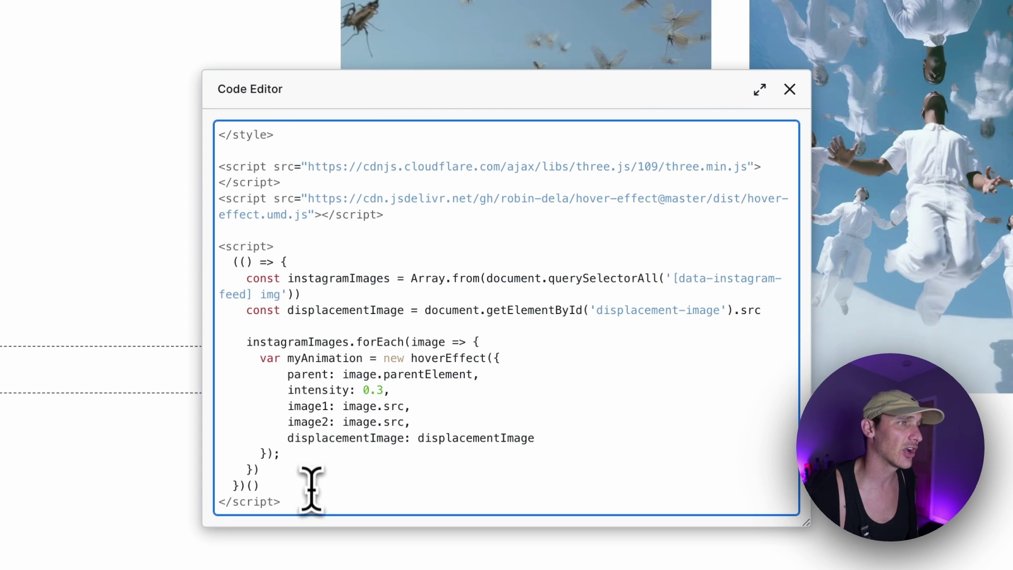
# - Highlight the whole image hover-effect block, including its library scripts, and the 'displacement-image' ID in getElementById
pyautogui.moveTo(282, 502); pyautogui.dragTo(219, 327)
pyautogui.moveTo(196, 165); pyautogui.dragTo(207, 165)
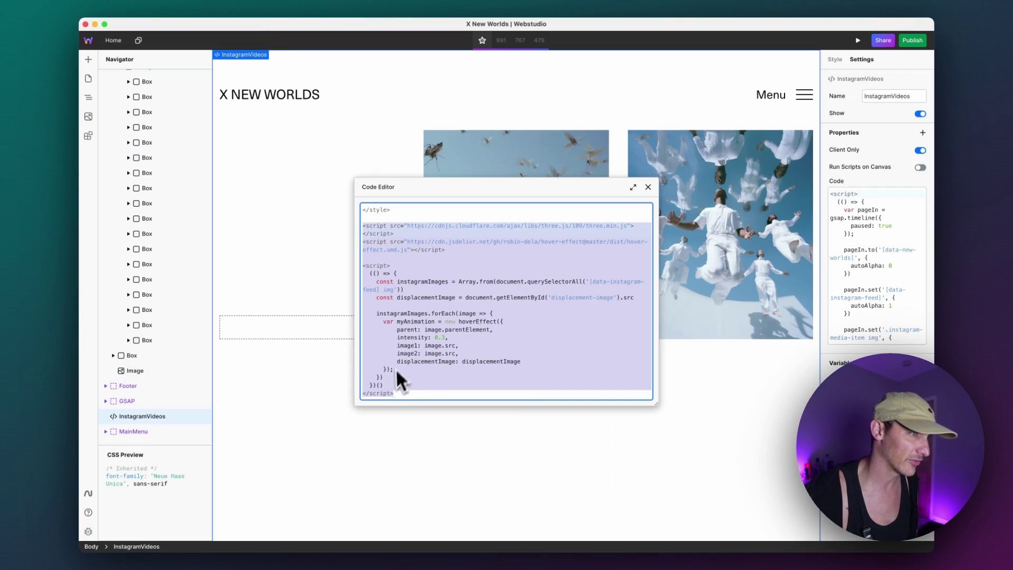
pyautogui.click(463, 305)
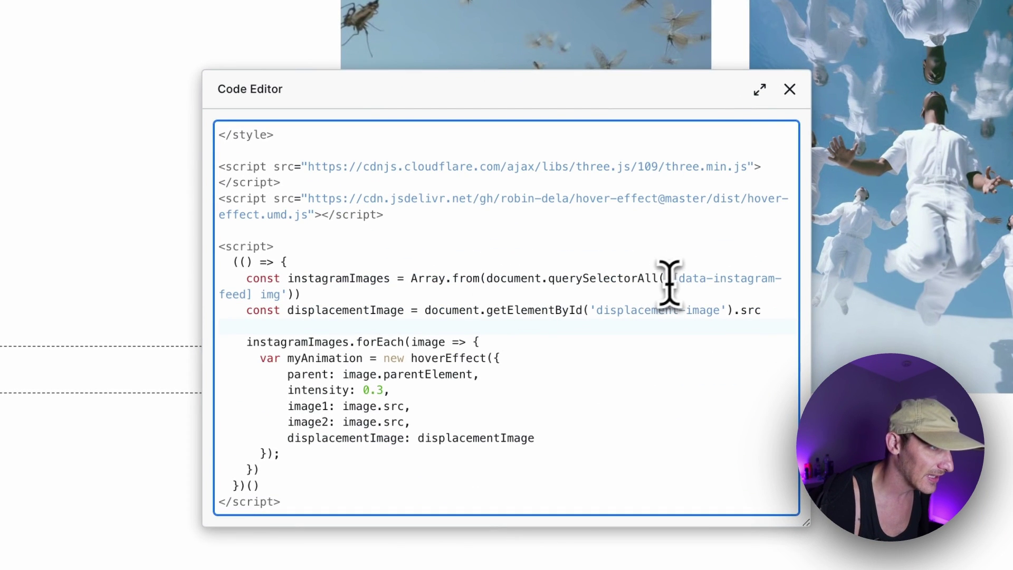
pyautogui.moveTo(602, 313); pyautogui.dragTo(712, 319)
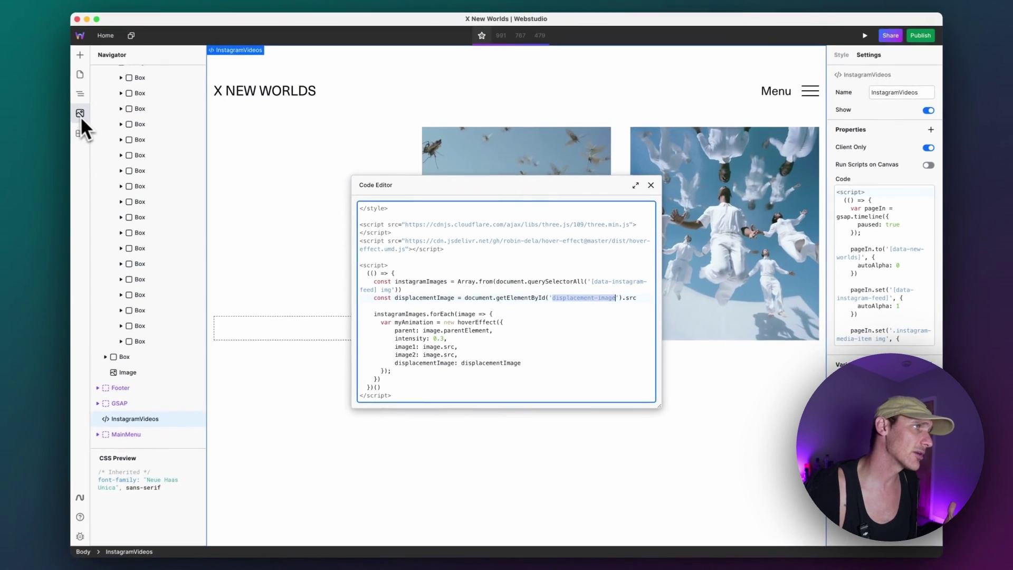
# - Look over the project's assets, and inspect the settings of the hidden displacement Image below the feed
pyautogui.click(88, 117)
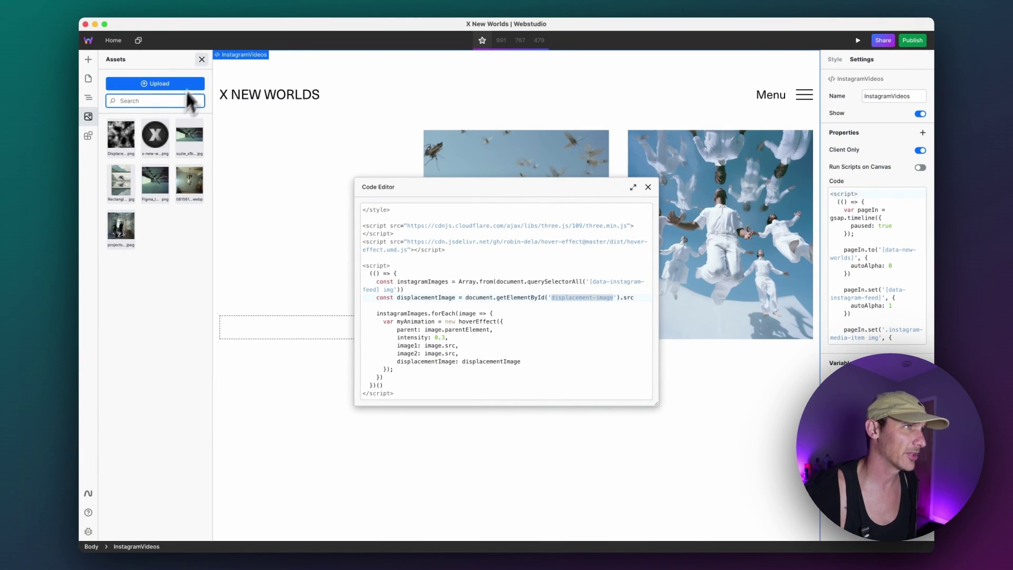
pyautogui.click(201, 60)
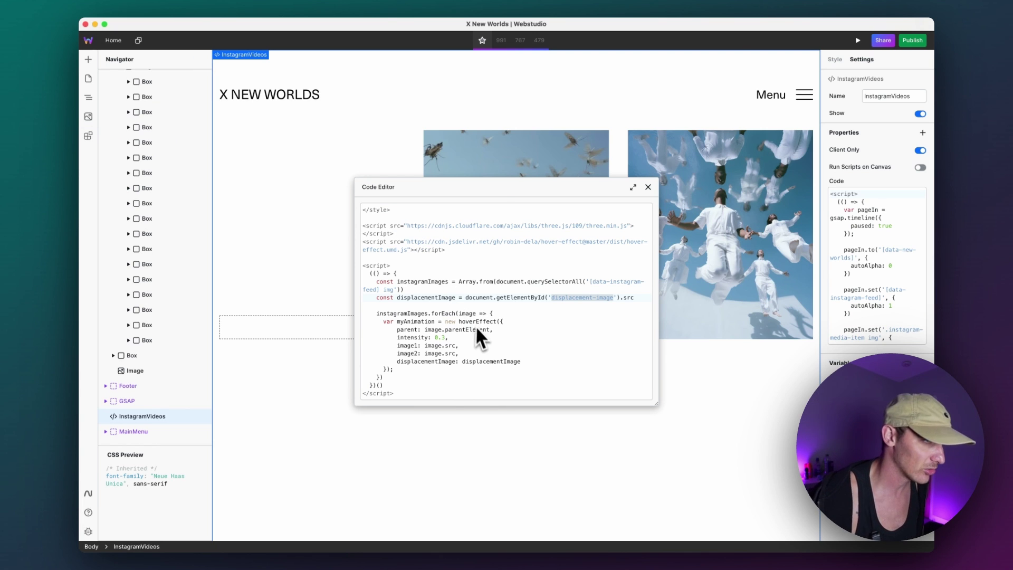
pyautogui.click(156, 369)
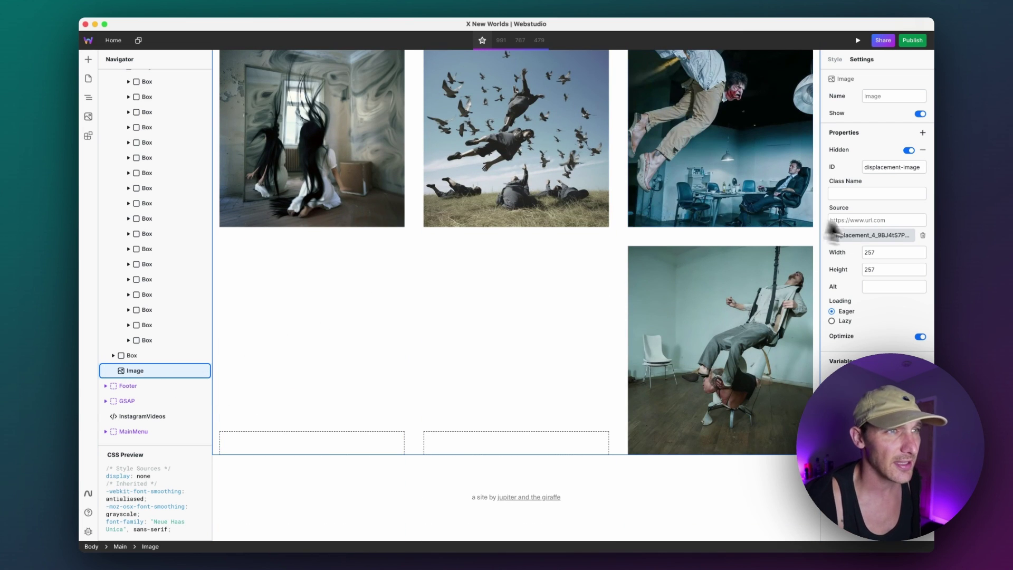
# - Reopen the InstagramVideos code in the large editor and highlight the 'displacement-image' ID in the displacementImage declaration
pyautogui.click(142, 415)
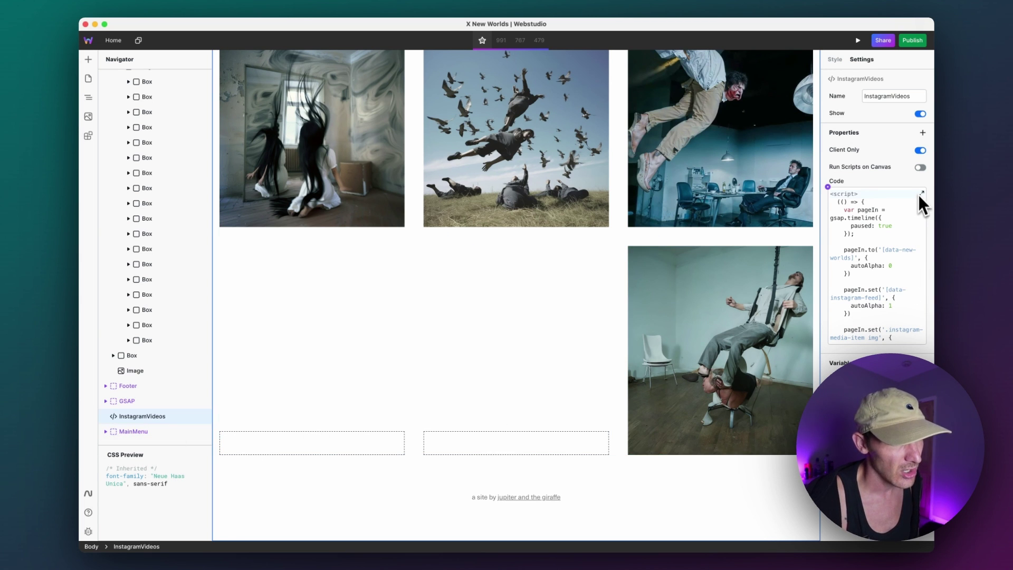
pyautogui.click(921, 194)
pyautogui.scroll(-10, 411, 333)
pyautogui.scroll(1, 411, 290)
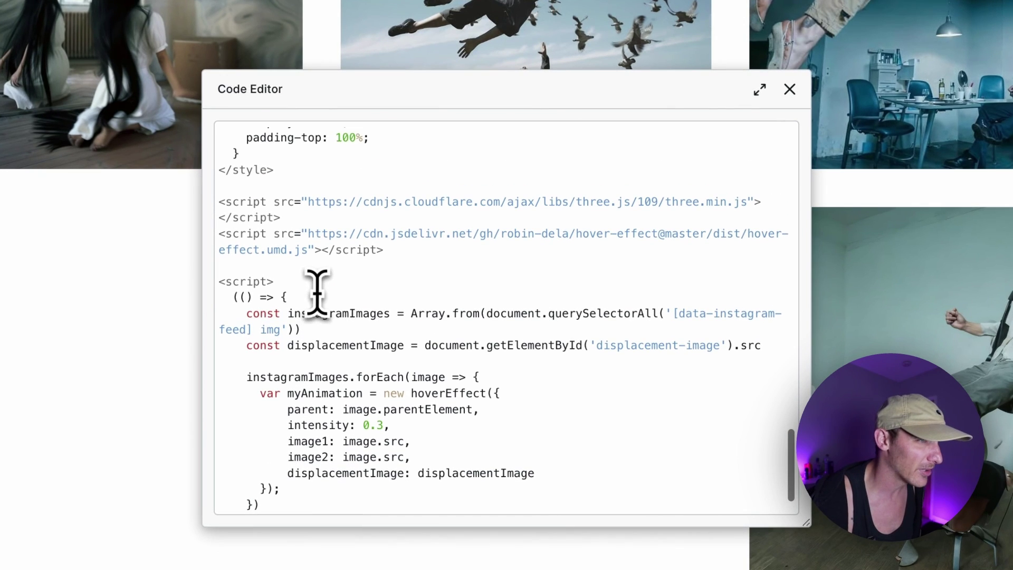
pyautogui.moveTo(599, 346); pyautogui.dragTo(774, 347)
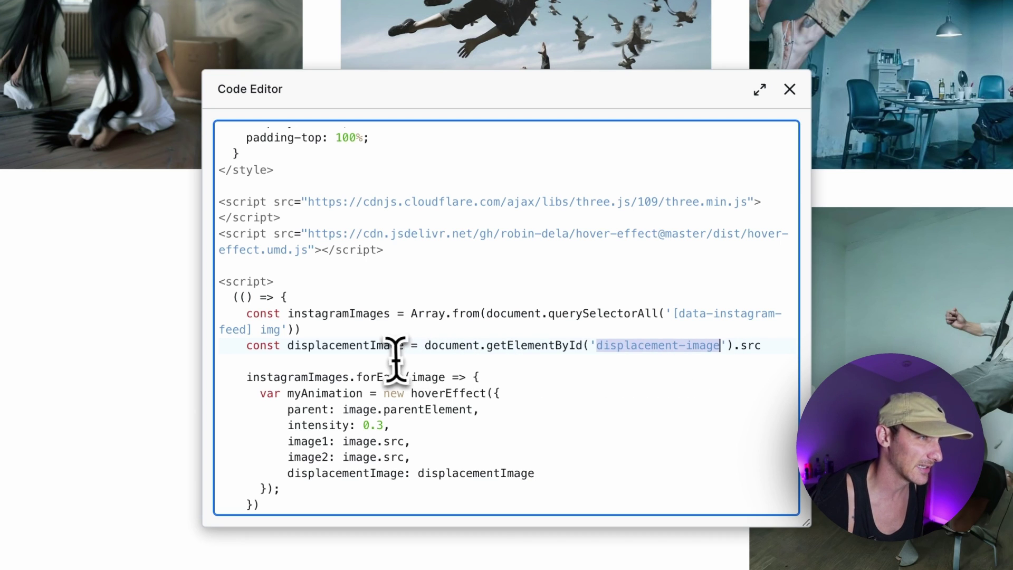
# - Examine the instagramImages constant and the forEach loop that creates a hoverEffect with intensity 0.3 for each image
pyautogui.doubleClick(349, 314)
pyautogui.moveTo(246, 376); pyautogui.dragTo(328, 495)
pyautogui.scroll(-1, 328, 495)
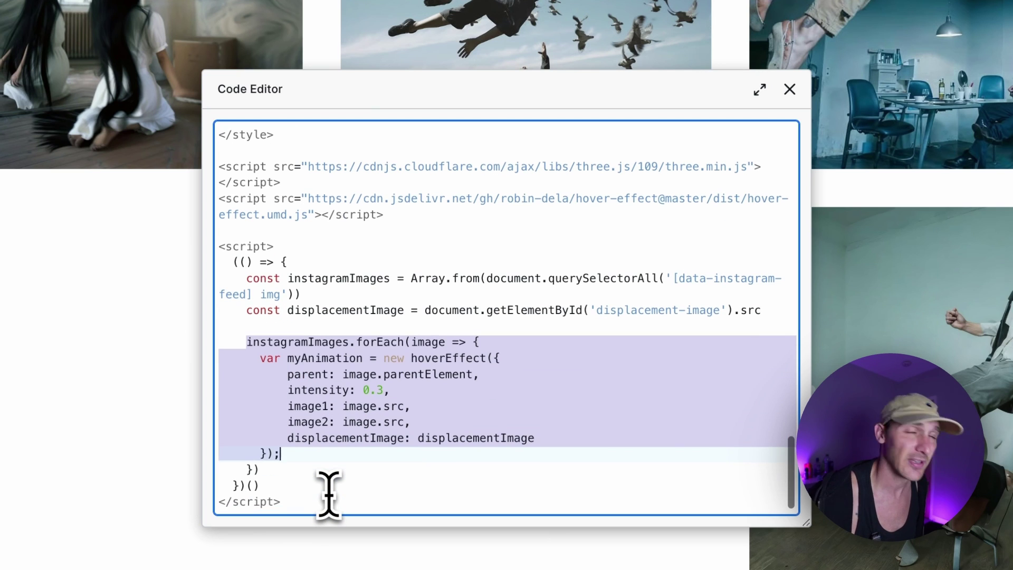
pyautogui.click(302, 439)
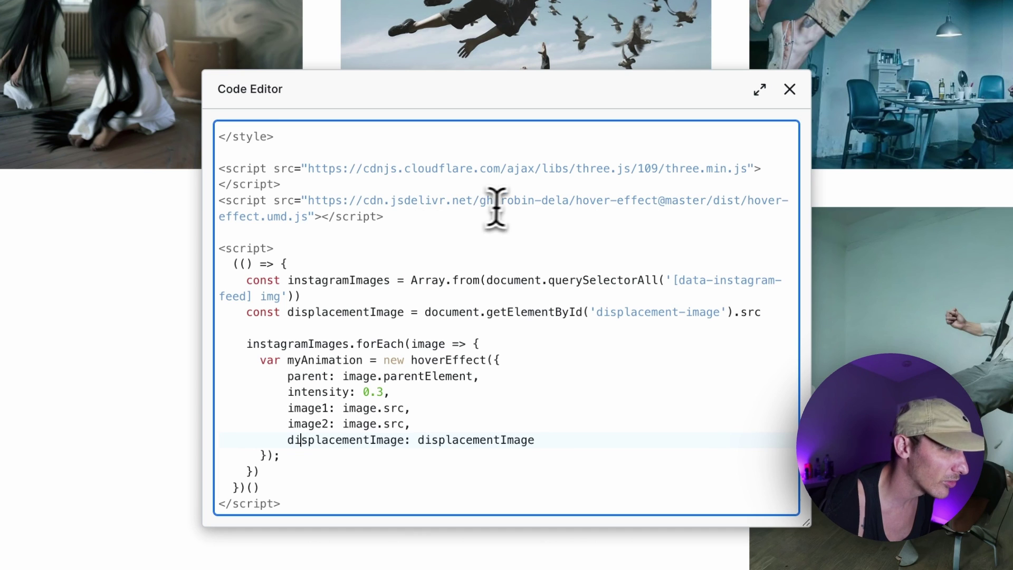
# - Point out the author part of the hover-effect library's script URL and close the code editor
pyautogui.moveTo(514, 199); pyautogui.dragTo(569, 199)
pyautogui.click(607, 222)
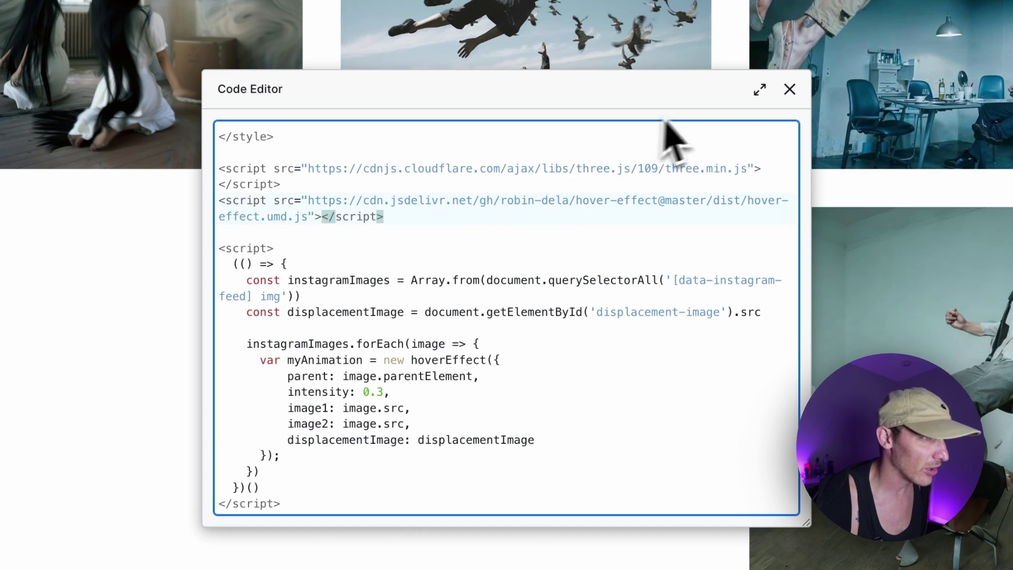
pyautogui.click(790, 90)
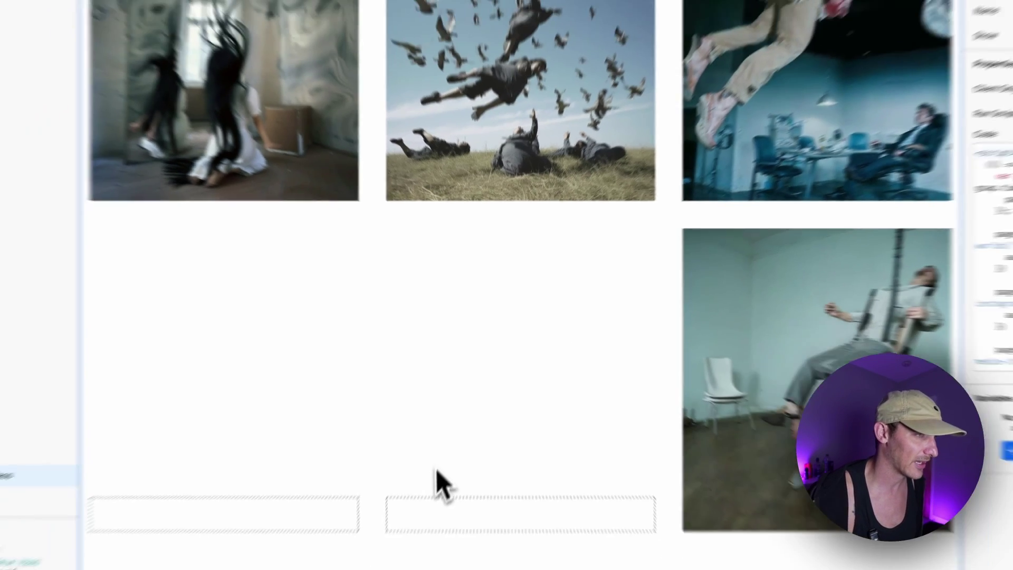
# - Switch to the live xnewworlds.xyz site in the browser and view its full-screen navigation menu
pyautogui.scroll(10, 166, 378)
pyautogui.press('super+Tab')
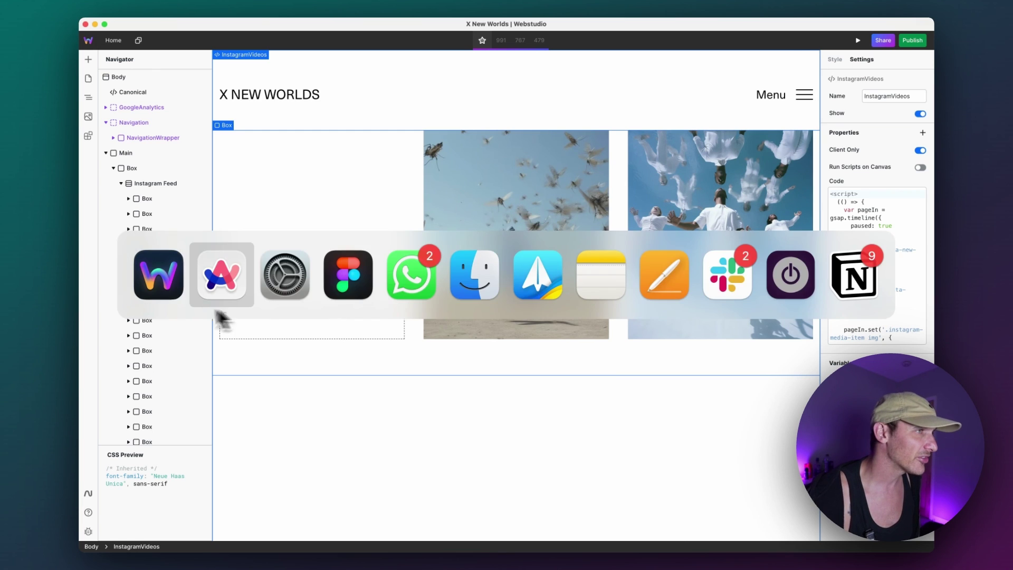
pyautogui.click(771, 87)
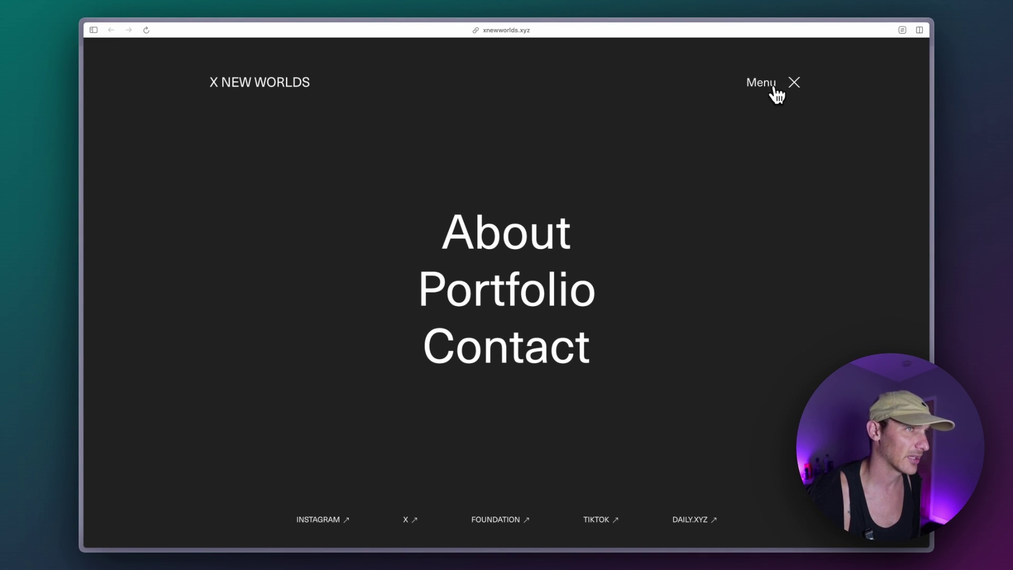
pyautogui.click(775, 90)
pyautogui.click(774, 90)
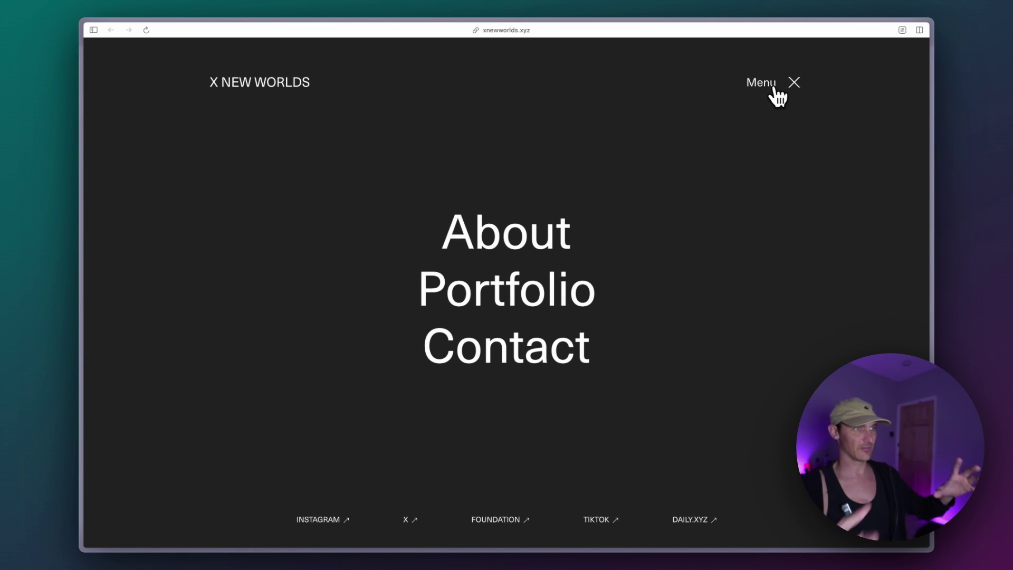
# - View the live About page and its menu, and return to the home page's media grid
pyautogui.click(539, 252)
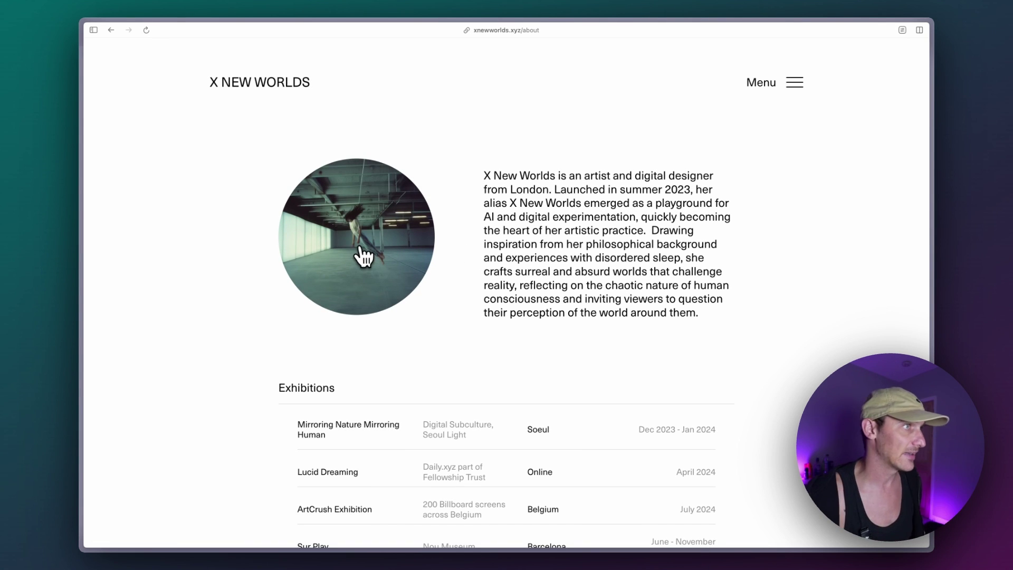
pyautogui.click(770, 84)
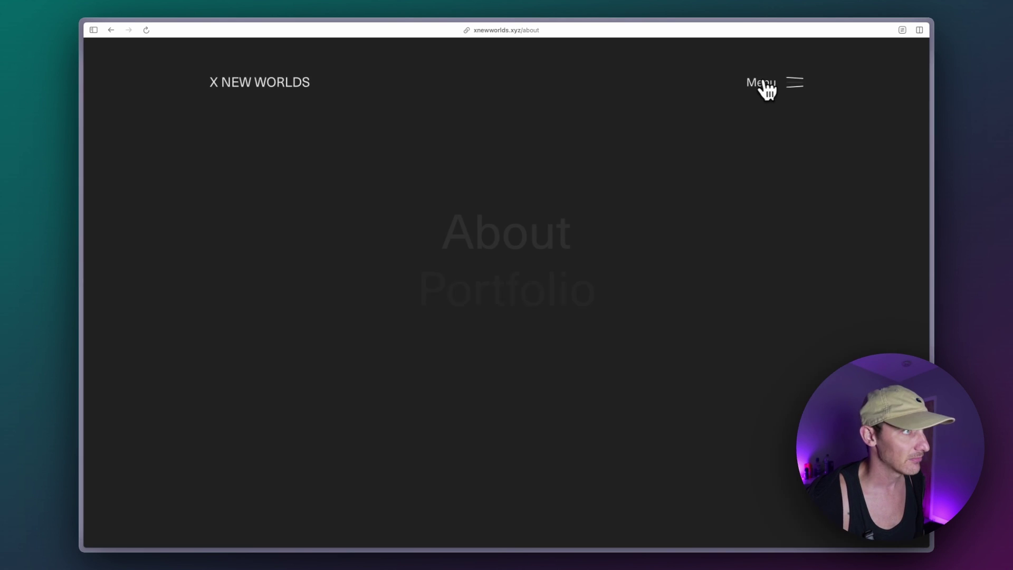
pyautogui.click(253, 87)
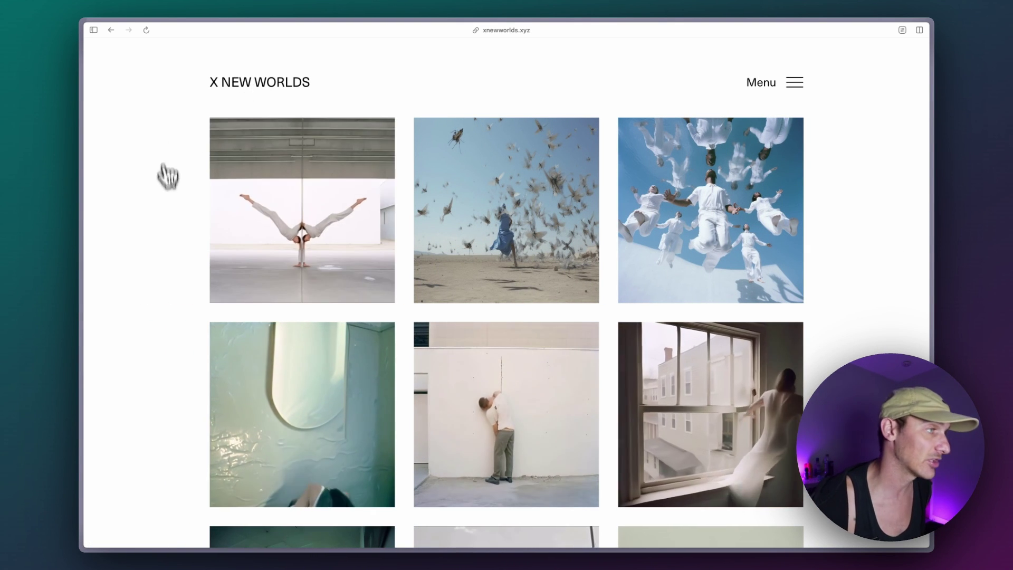
pyautogui.scroll(-3, 188, 271)
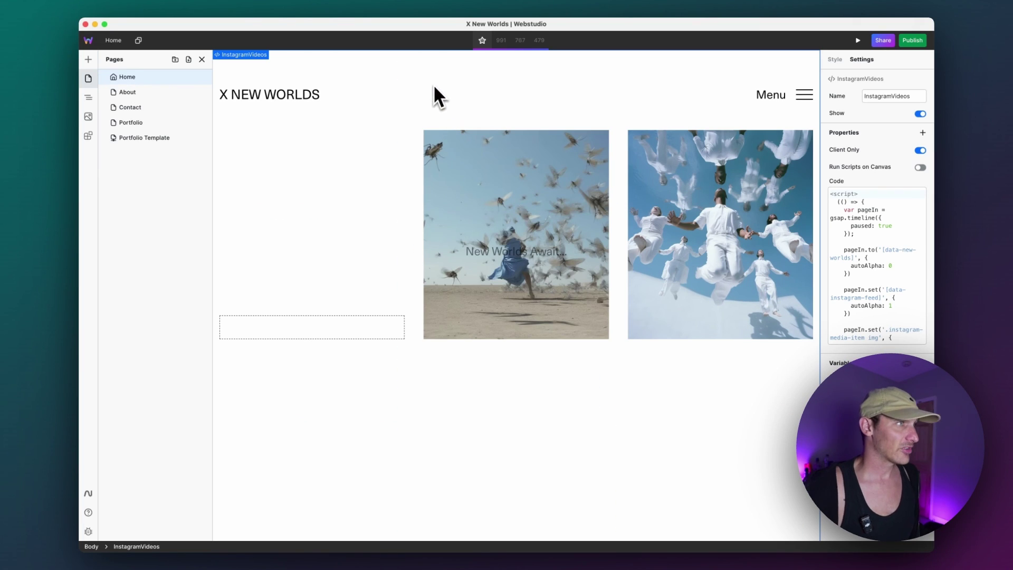
# - Open the About page in Webstudio and inspect the Collection inside Exhibitions List and its exhibitions data variable
pyautogui.click(130, 92)
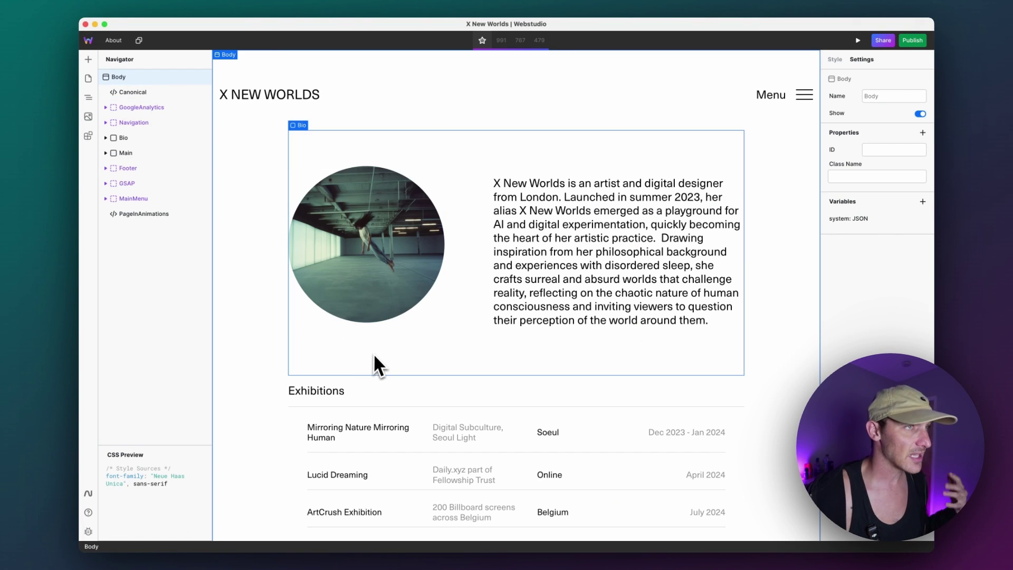
pyautogui.scroll(-5, 374, 355)
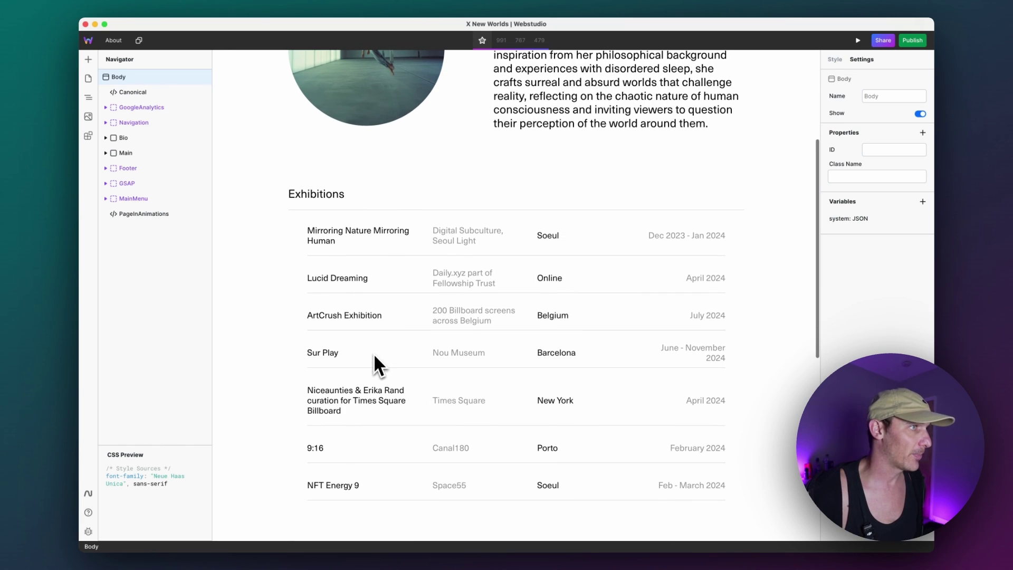
pyautogui.click(341, 254)
pyautogui.click(155, 217)
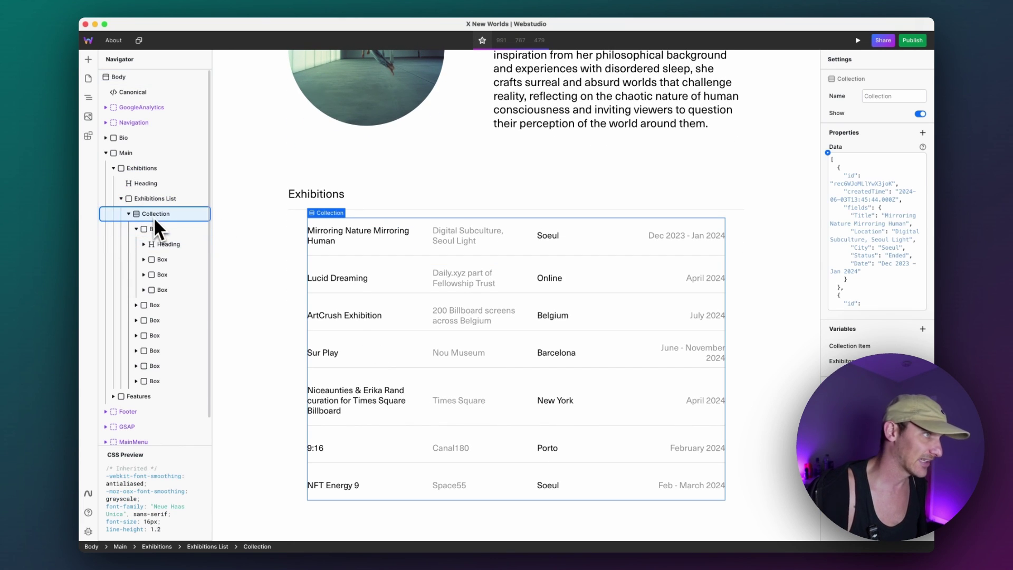
pyautogui.click(840, 361)
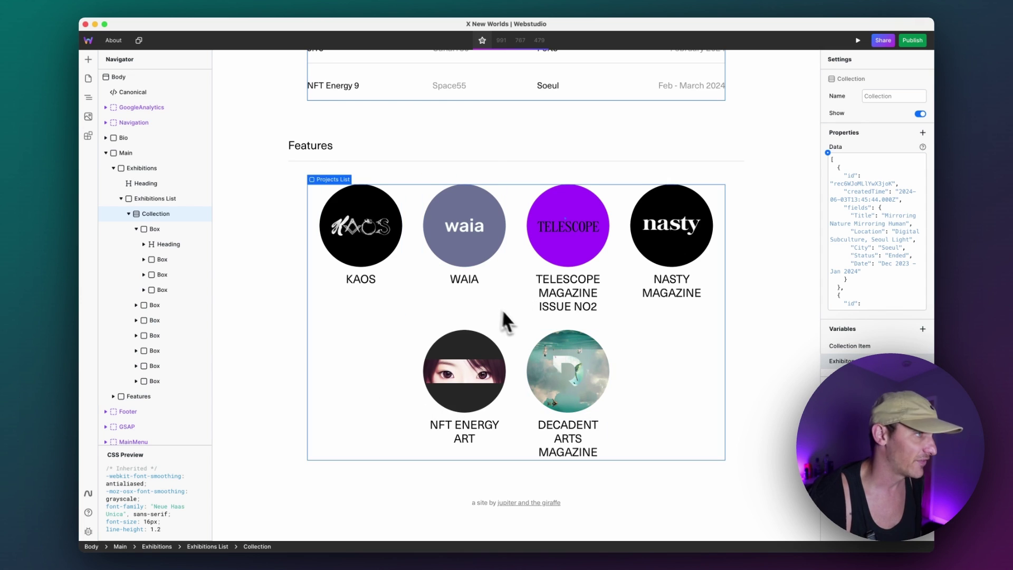
# - Inspect the bound source of the KAOS image in the Features section, and return to the page's bio area
pyautogui.scroll(2, 504, 316)
pyautogui.click(350, 260)
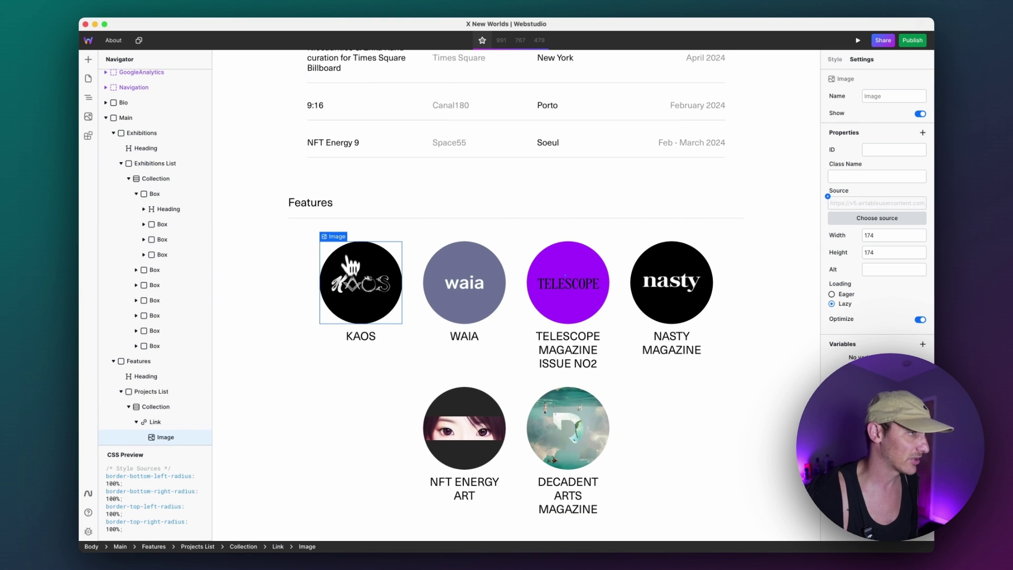
pyautogui.scroll(10, 350, 301)
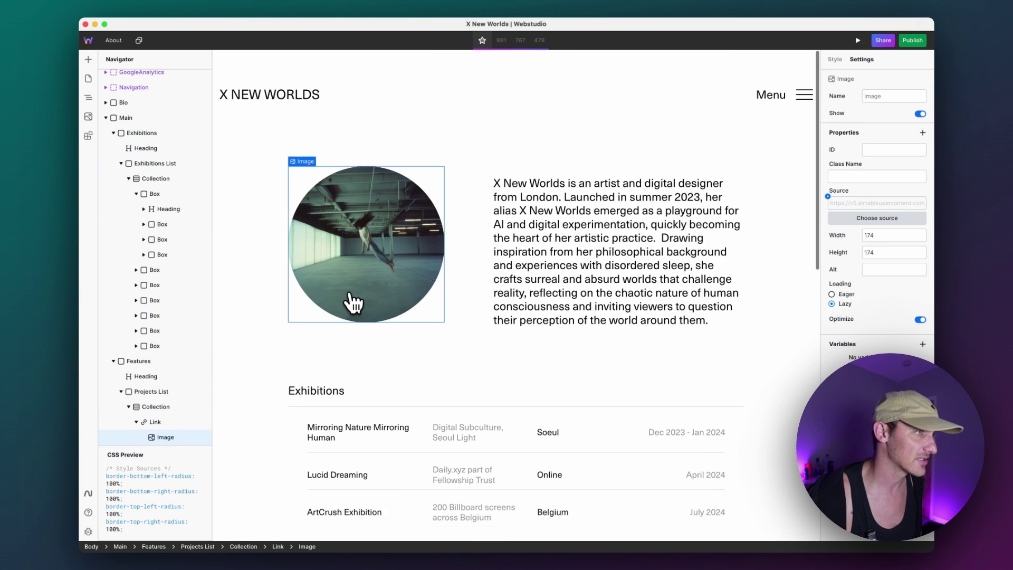
# - Switch to the X New Worlds base in Airtable and view its Features, Exhibitions and Instagram Feed tables
pyautogui.press('super+Tab')
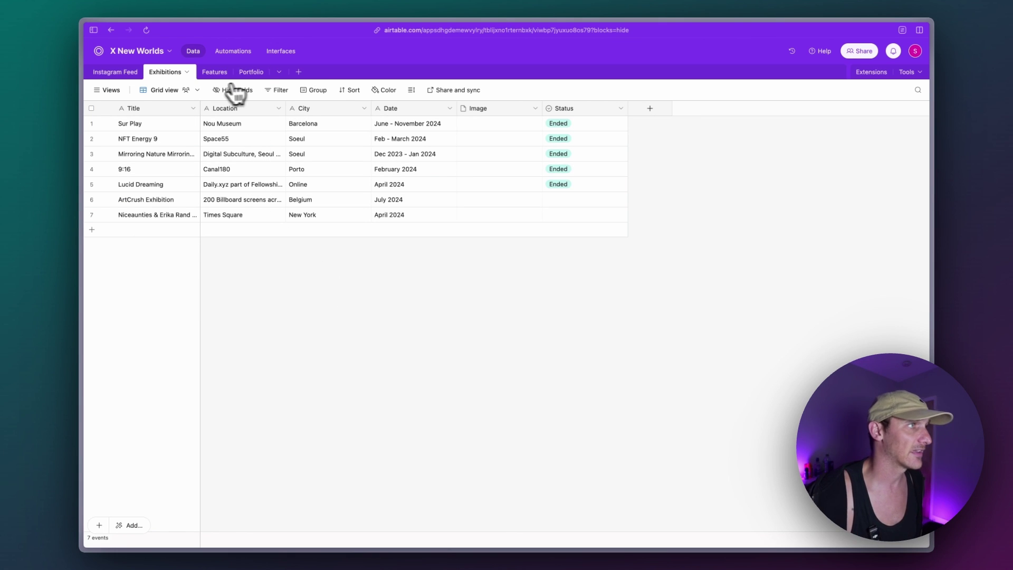
pyautogui.click(215, 72)
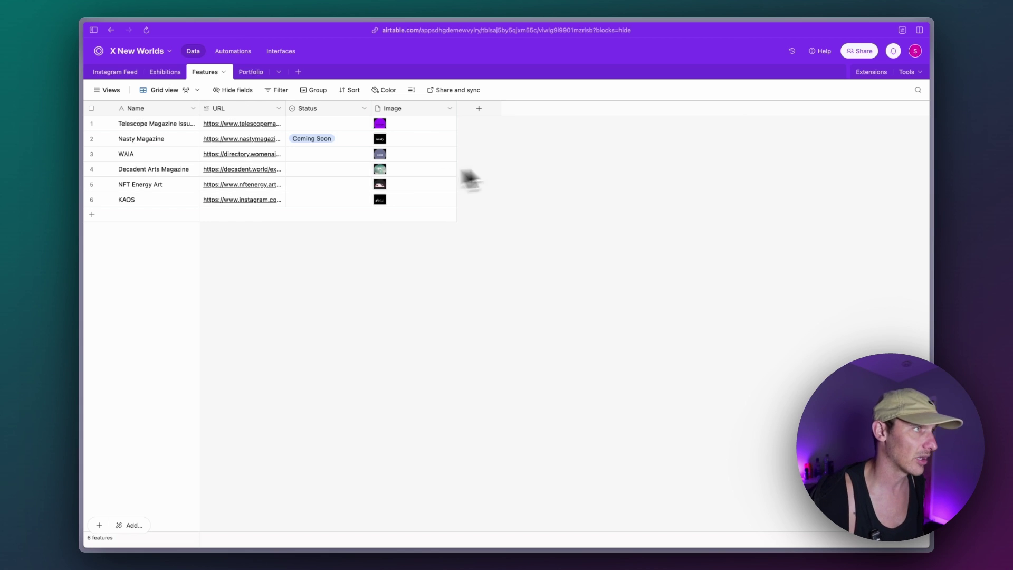
pyautogui.click(168, 74)
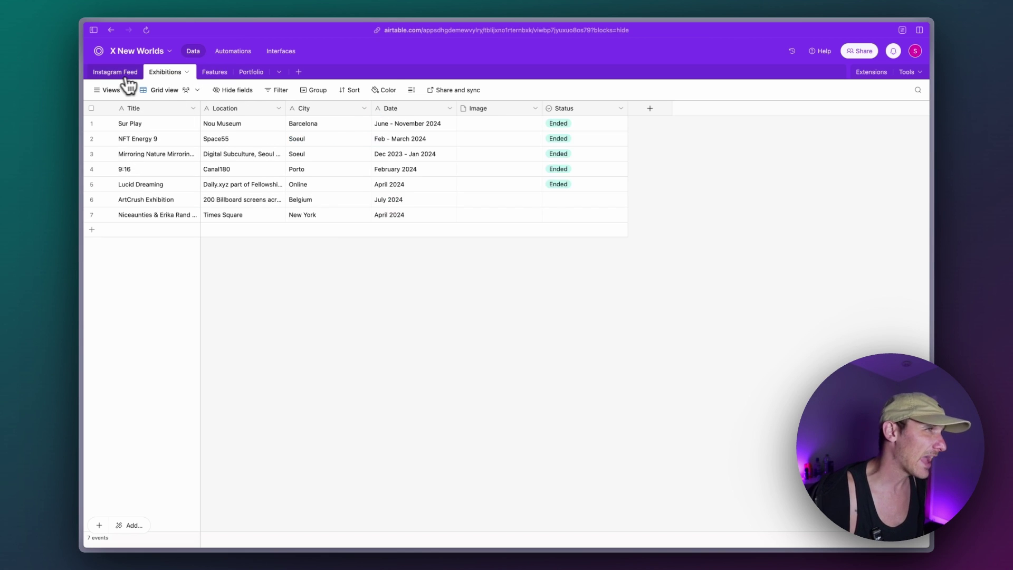
pyautogui.click(119, 74)
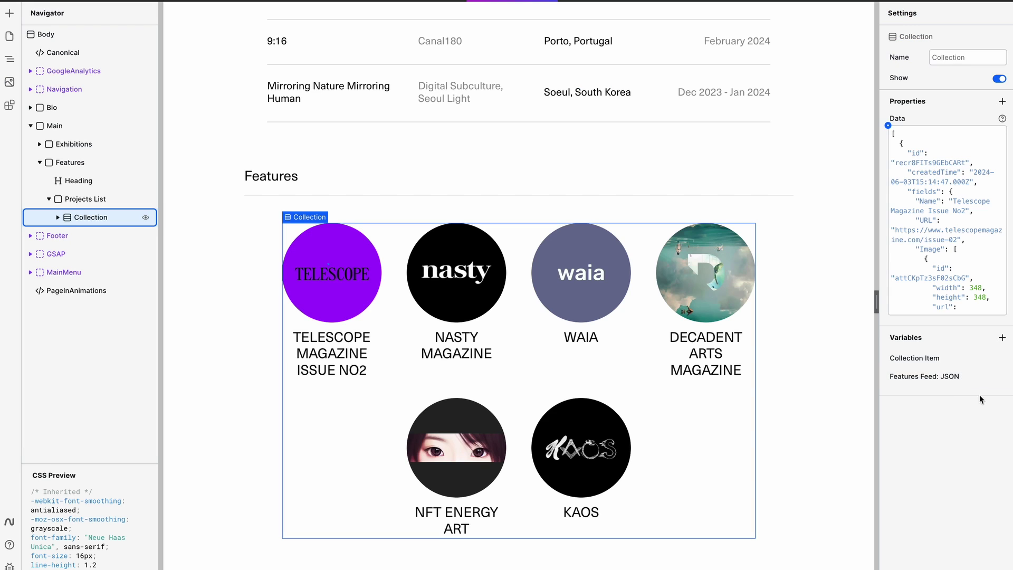
# - Inspect the Features Feed resource variable and its Airtable URL, and view the resulting Features section on the page
pyautogui.click(965, 375)
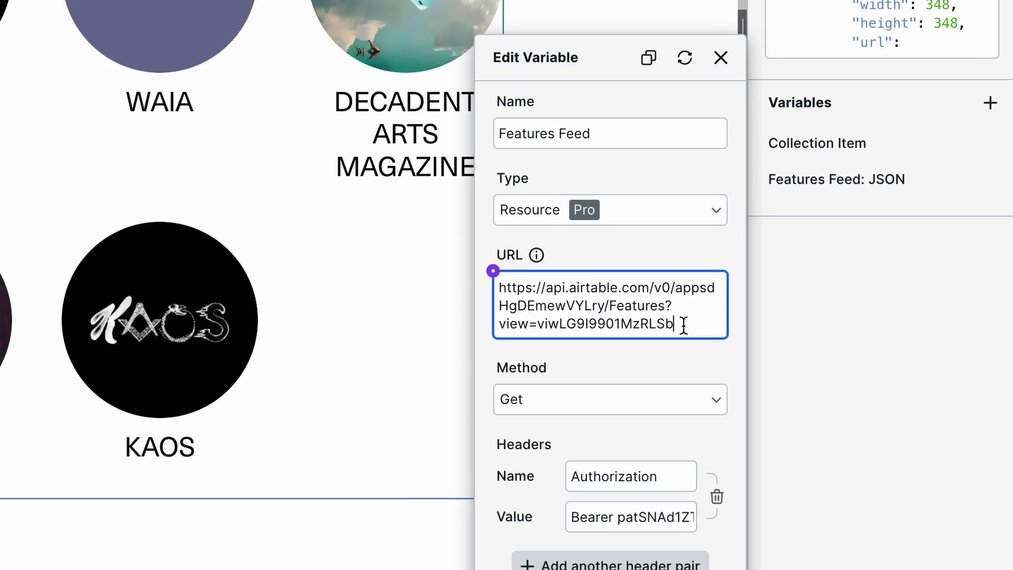
pyautogui.moveTo(844, 450); pyautogui.dragTo(809, 450)
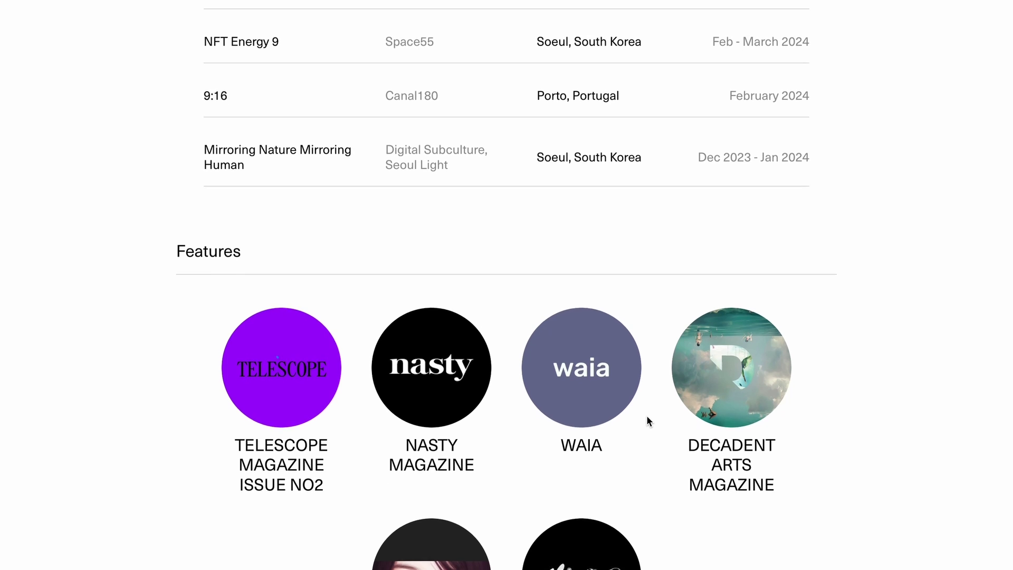
pyautogui.scroll(-3, 647, 416)
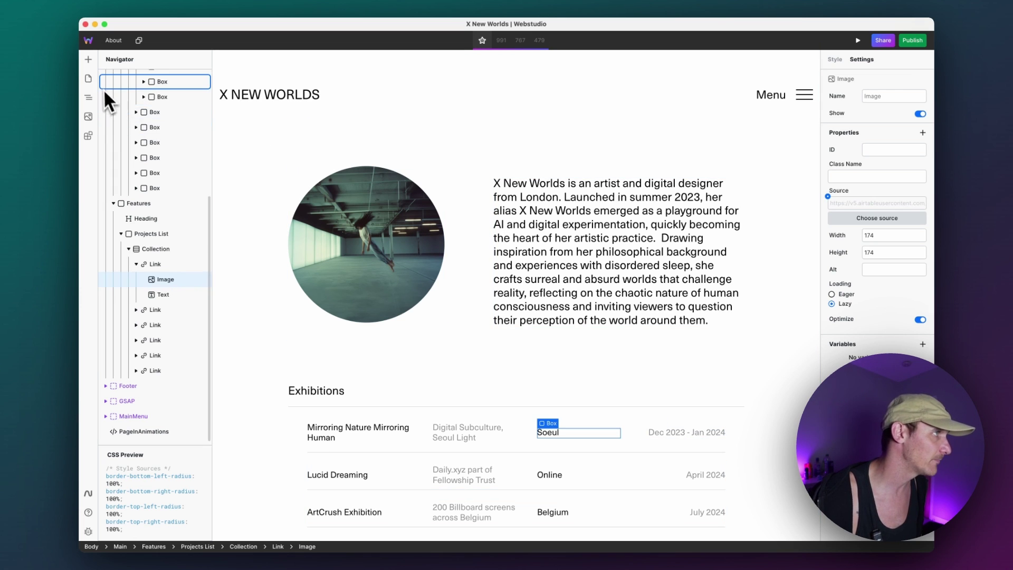
# - View the Contact page in Webstudio and open the Portfolio page
pyautogui.click(88, 78)
pyautogui.click(128, 112)
pyautogui.click(88, 78)
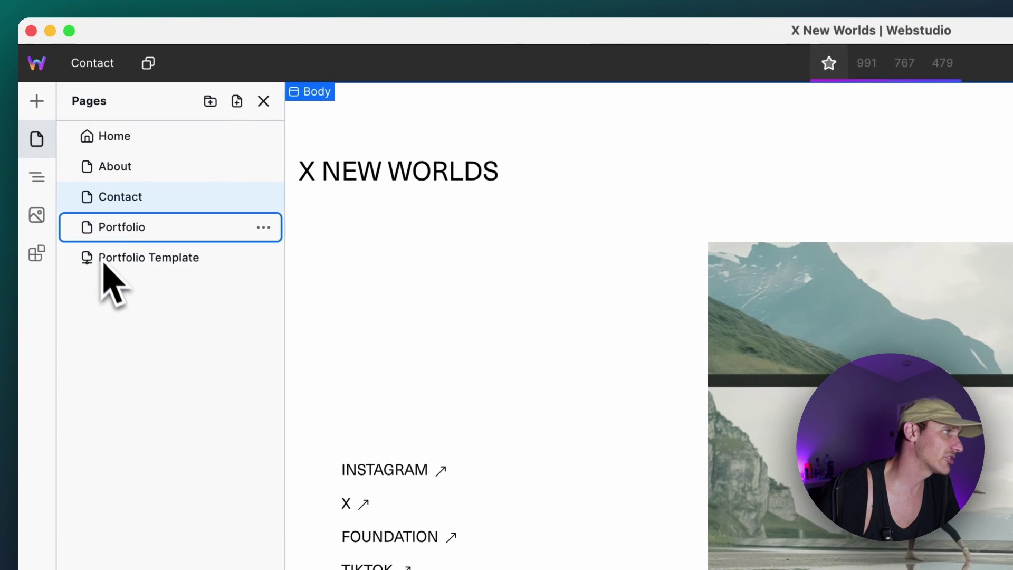
pyautogui.click(121, 226)
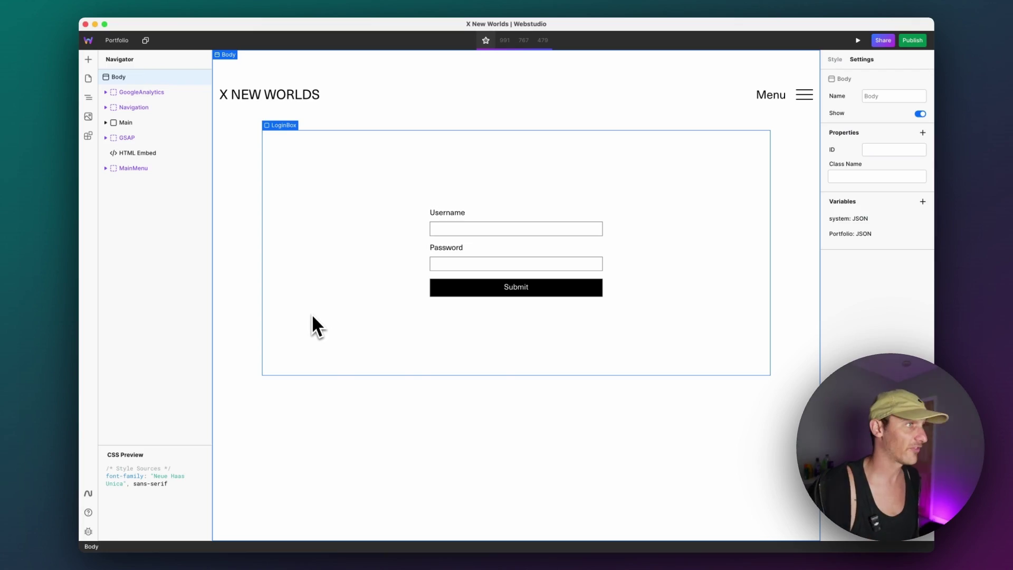
# - Switch to Airtable to view the Portfolio table's fields, and return to the Portfolio page in Webstudio
pyautogui.press('super+Tab')
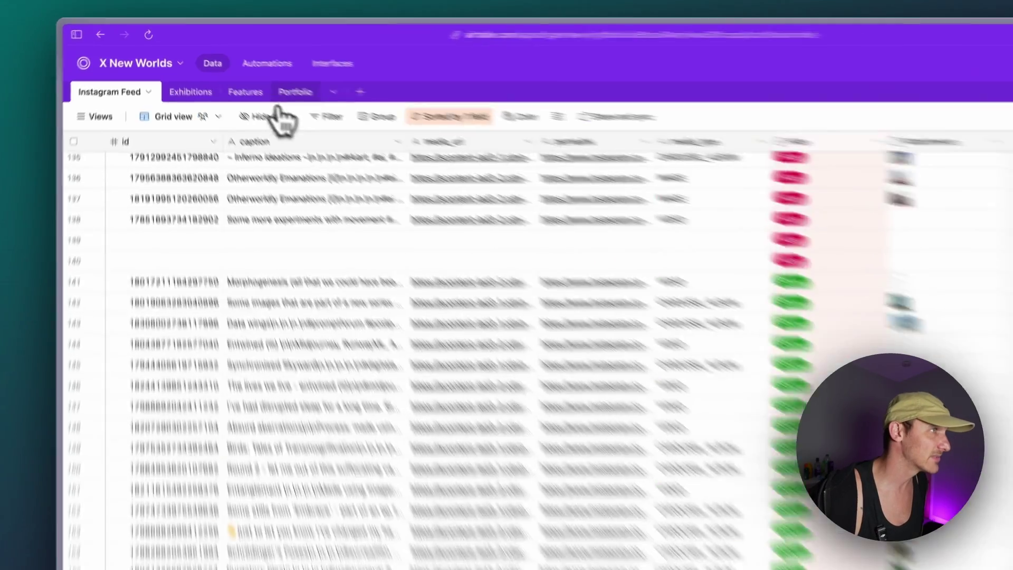
pyautogui.click(297, 93)
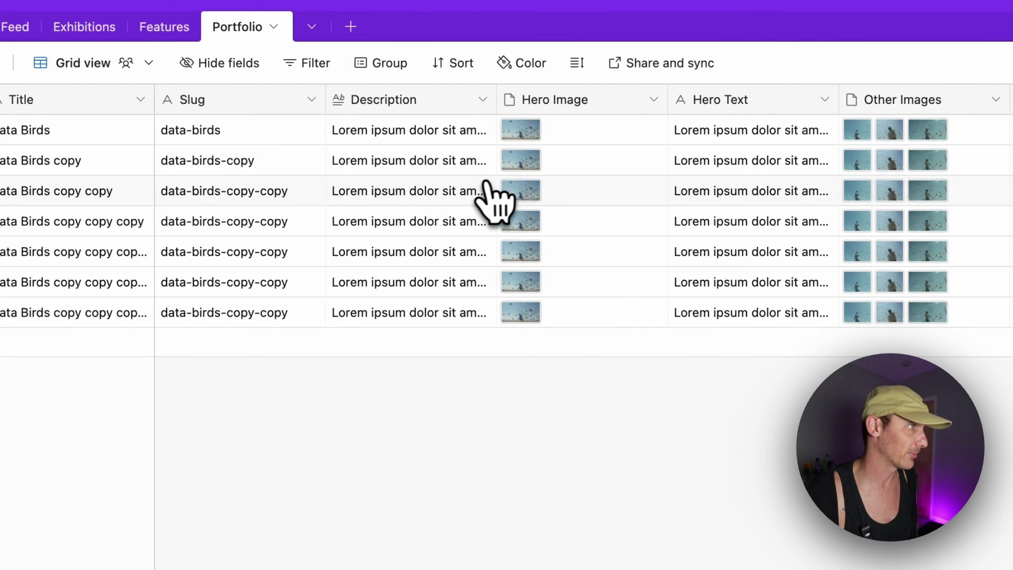
pyautogui.press('super+Tab')
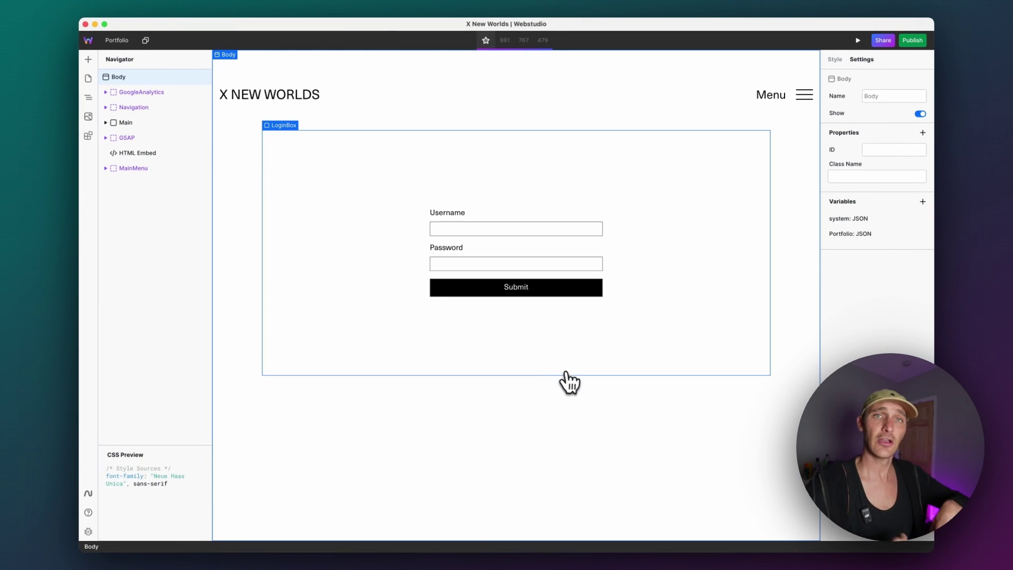
# - Switch to Figma to view the Projects portfolio design in the Sam - Branding file, and return to Webstudio
pyautogui.press('super+Tab')
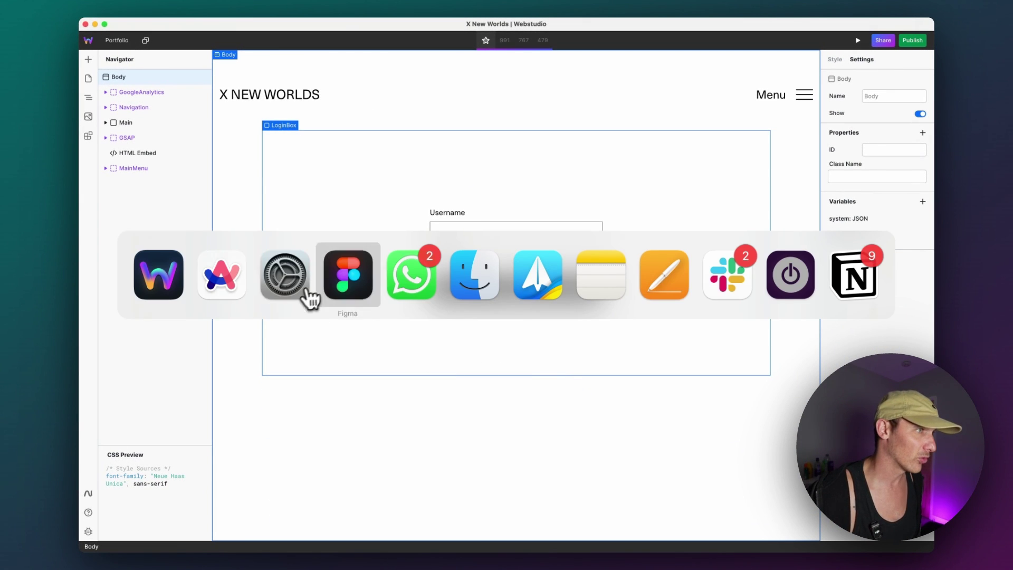
pyautogui.click(343, 270)
pyautogui.hscroll(15, 498, 276)
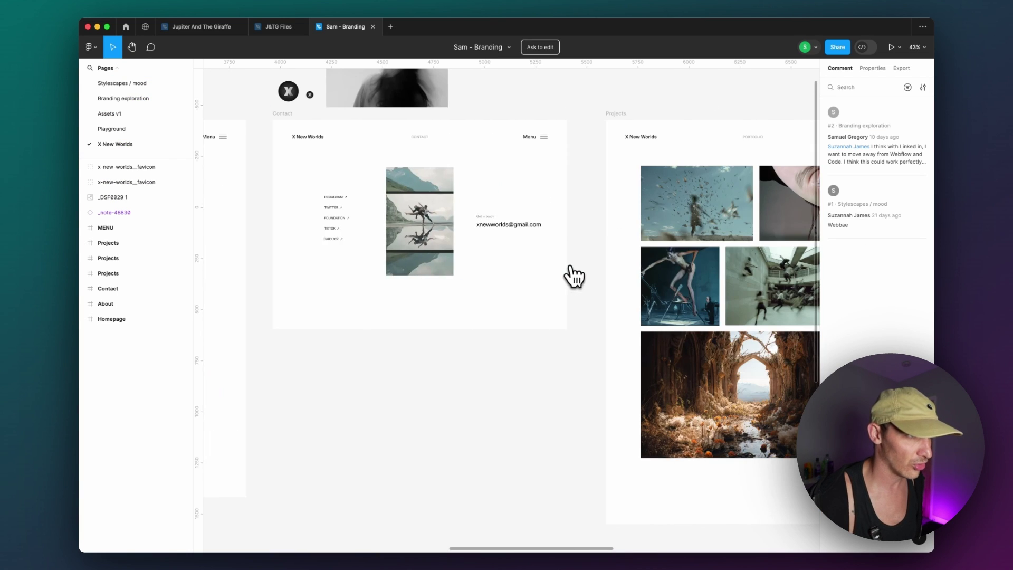
pyautogui.scroll(3, 574, 276)
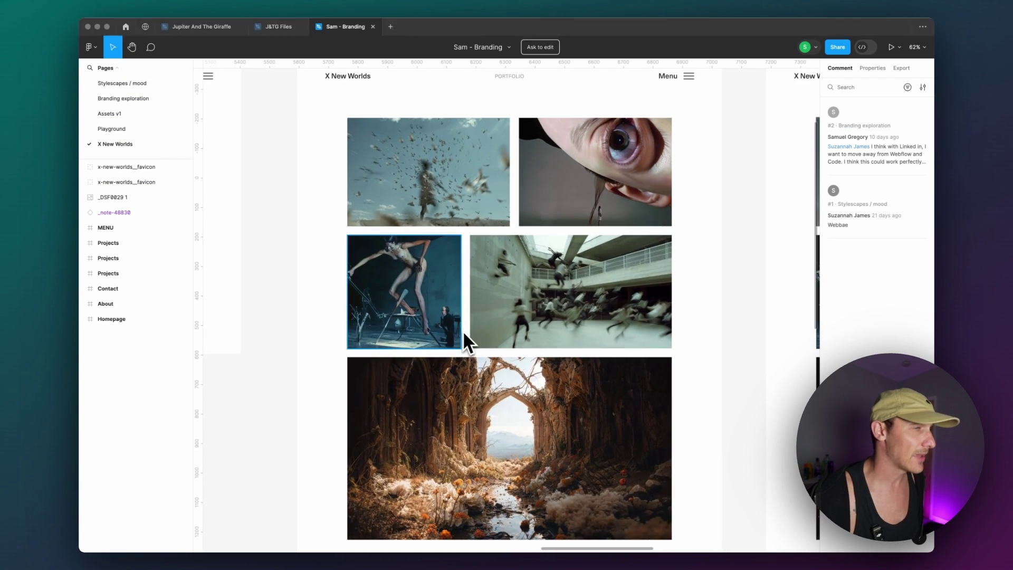
pyautogui.press('super+Tab')
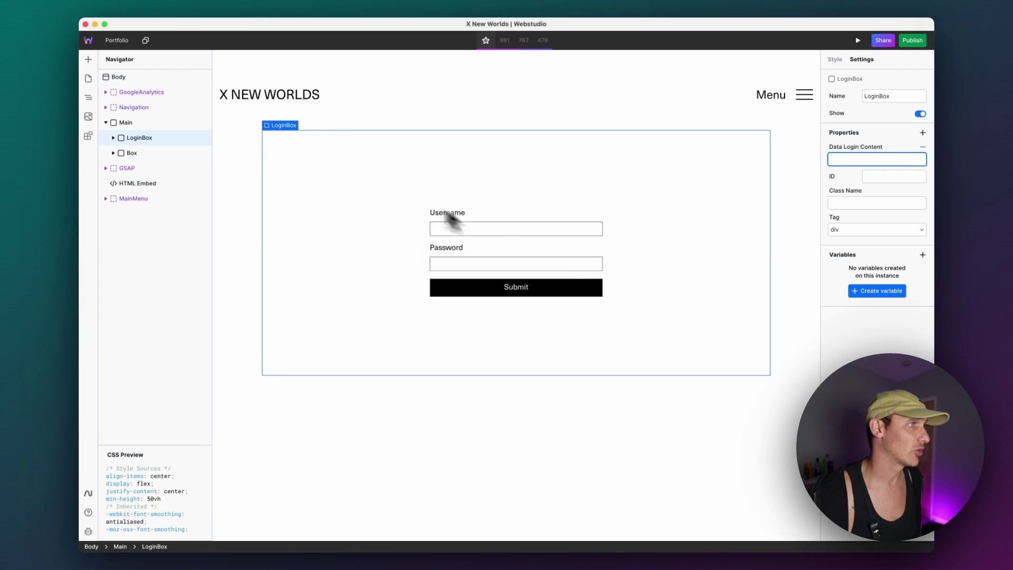
# - View the Marketplace's authentication sections, and open the Portfolio Template page
pyautogui.click(88, 79)
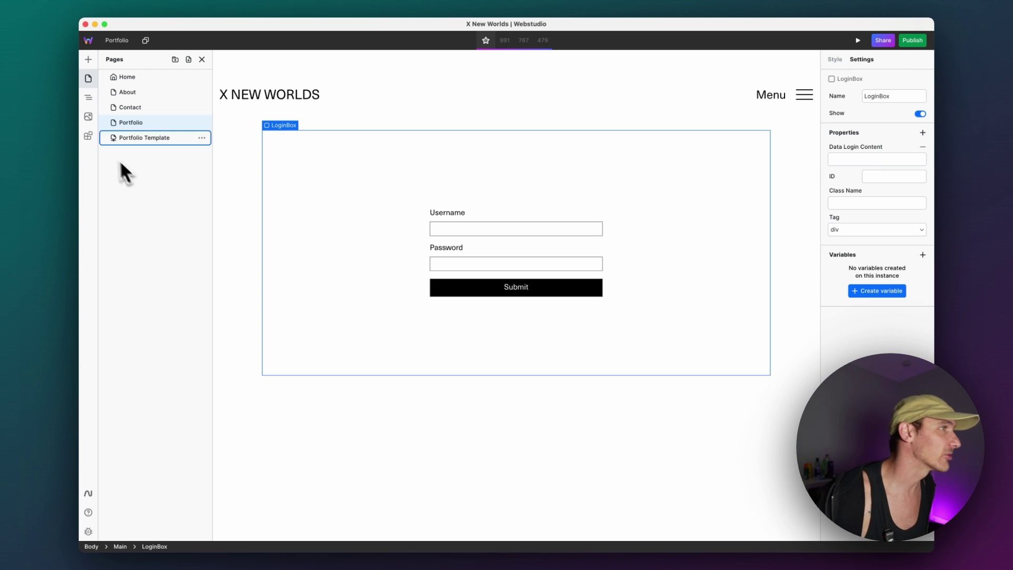
pyautogui.click(88, 135)
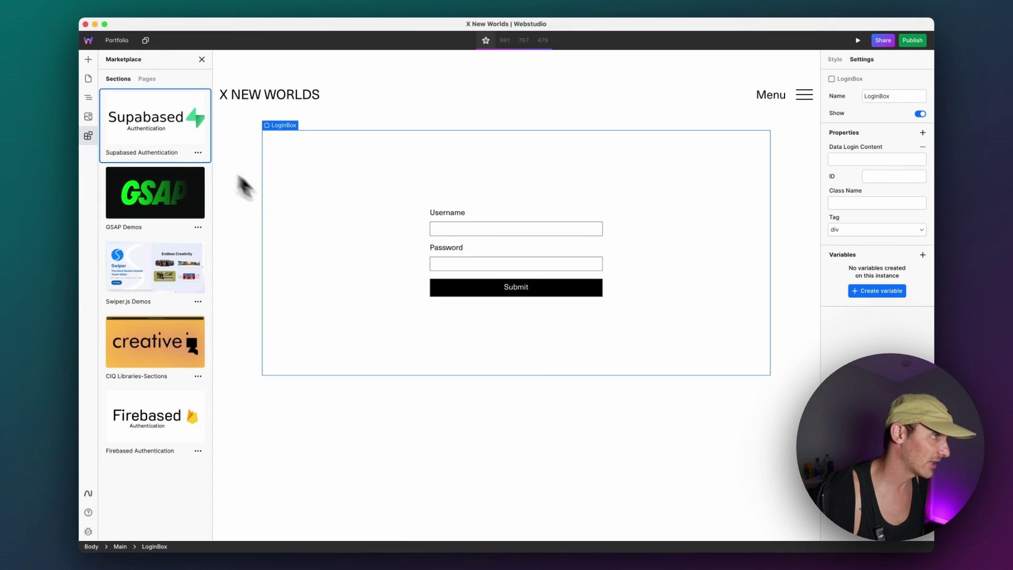
pyautogui.click(88, 79)
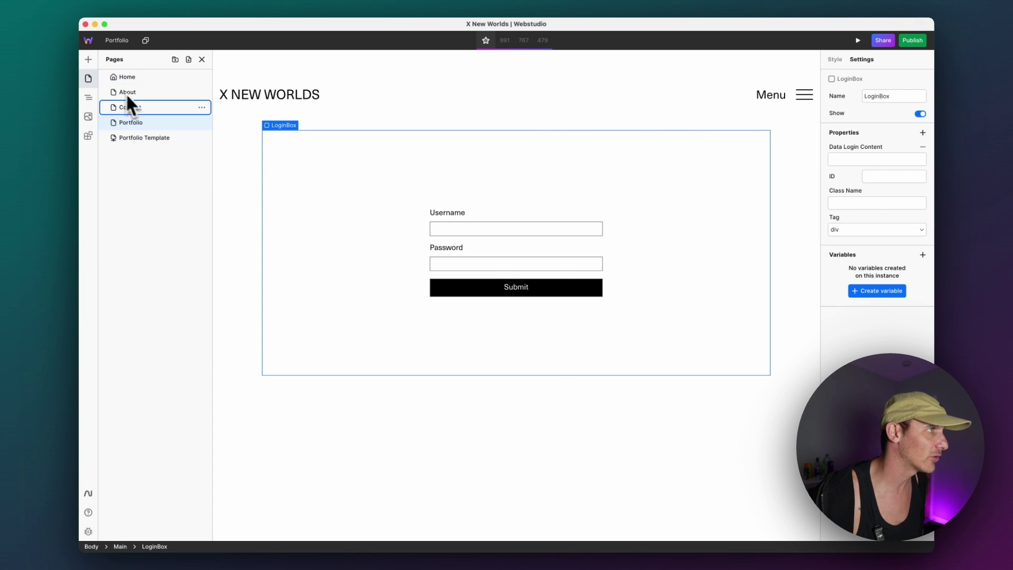
pyautogui.click(133, 124)
pyautogui.click(161, 136)
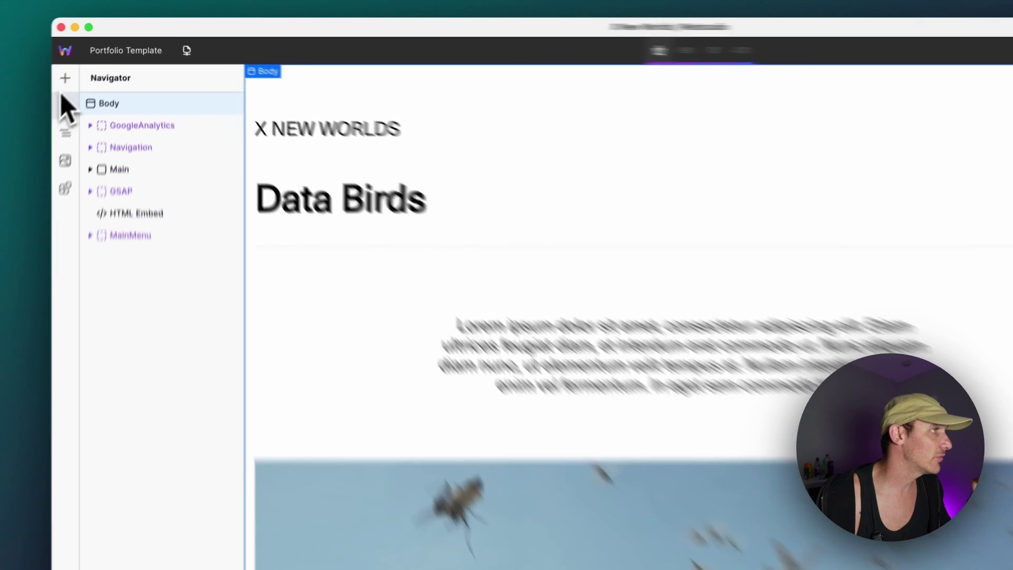
# - Inspect the Portfolio Template's page settings, highlighting its dynamic path /portfolio/:slug, and return to the page
pyautogui.click(88, 78)
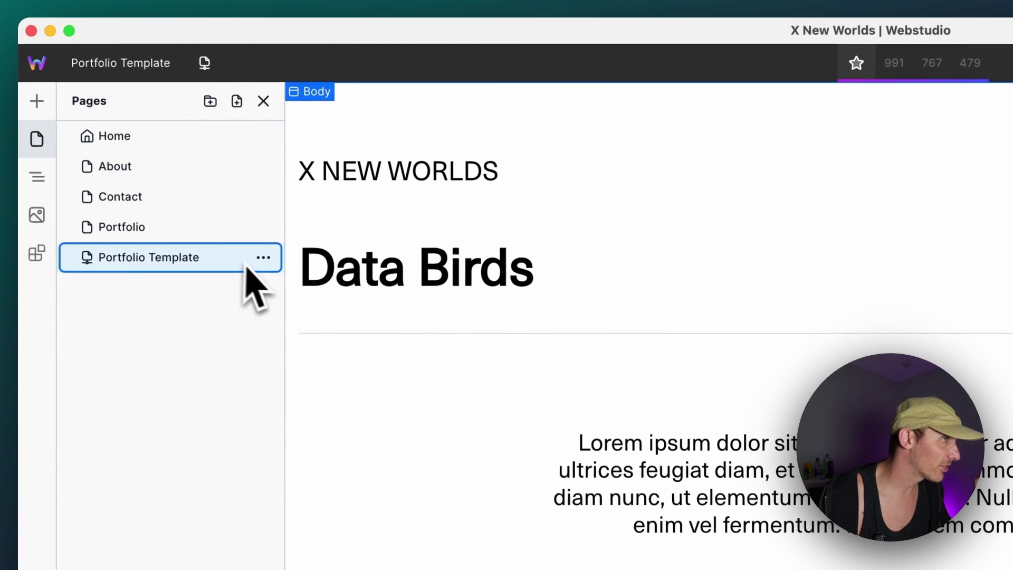
pyautogui.click(201, 137)
pyautogui.click(519, 299)
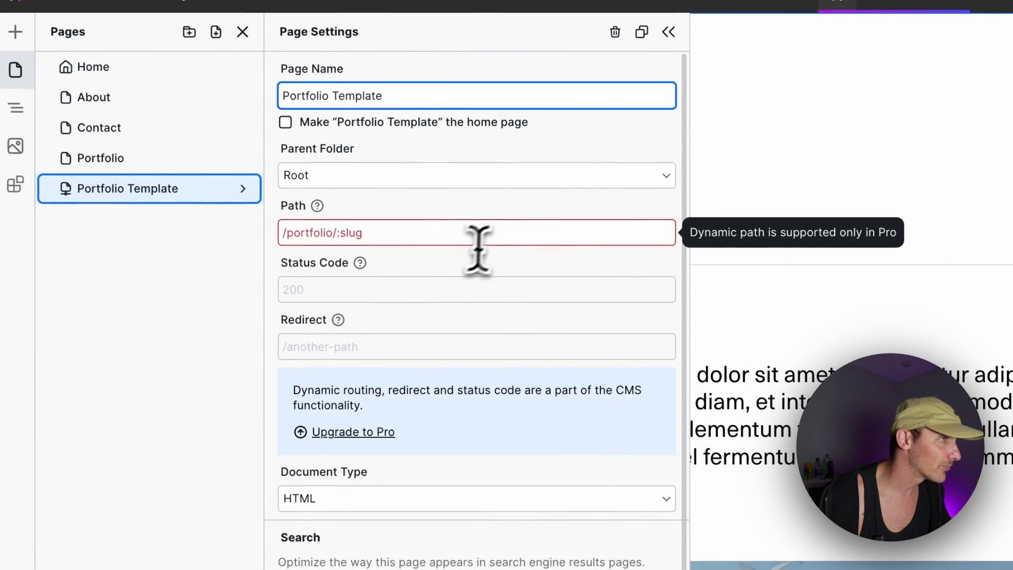
pyautogui.moveTo(498, 229); pyautogui.dragTo(339, 230)
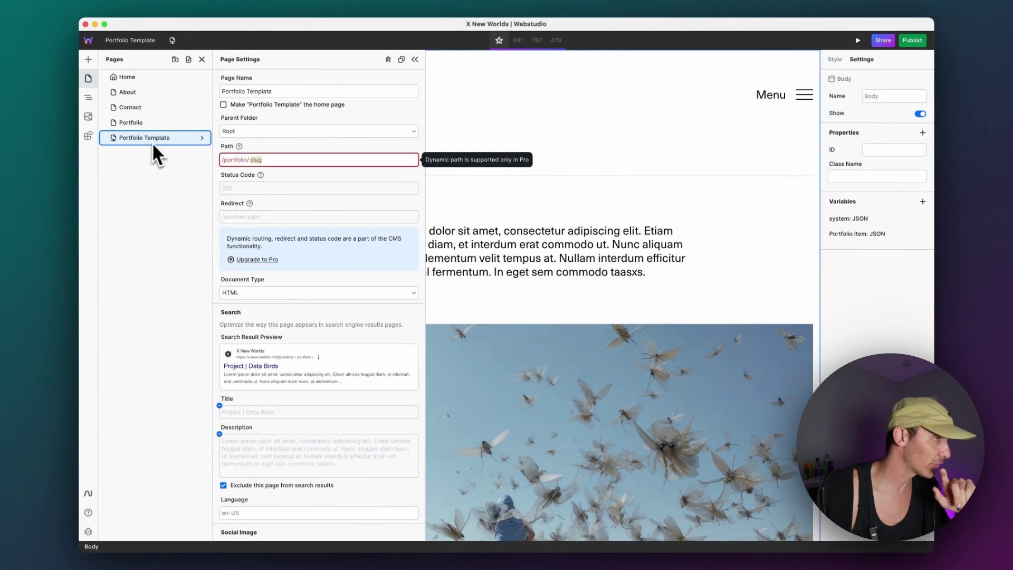
pyautogui.click(146, 137)
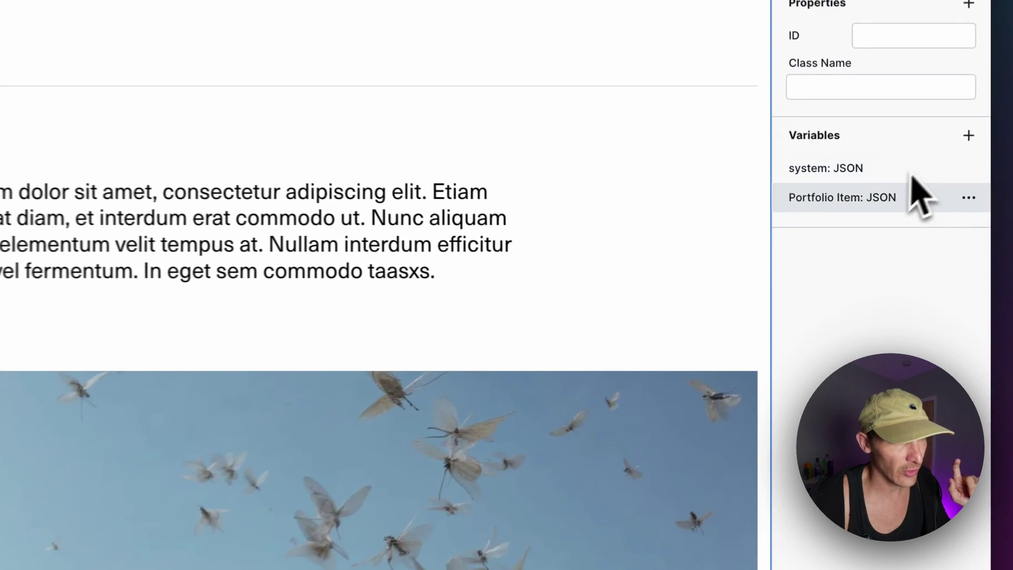
# - Inspect the Portfolio Item variable's Airtable URL, including its filterByFormula slug filter
pyautogui.click(969, 198)
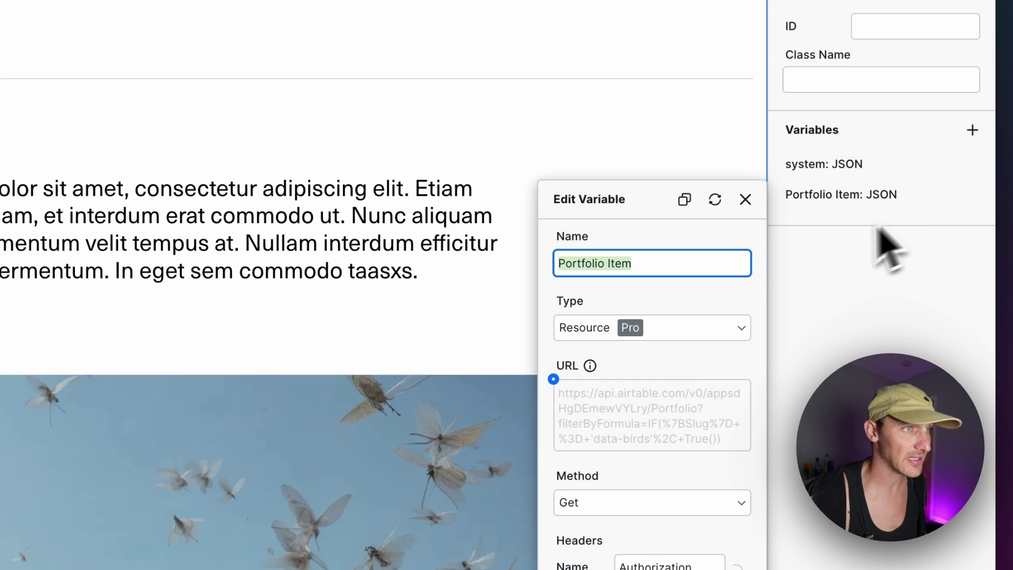
pyautogui.moveTo(574, 393); pyautogui.dragTo(699, 417)
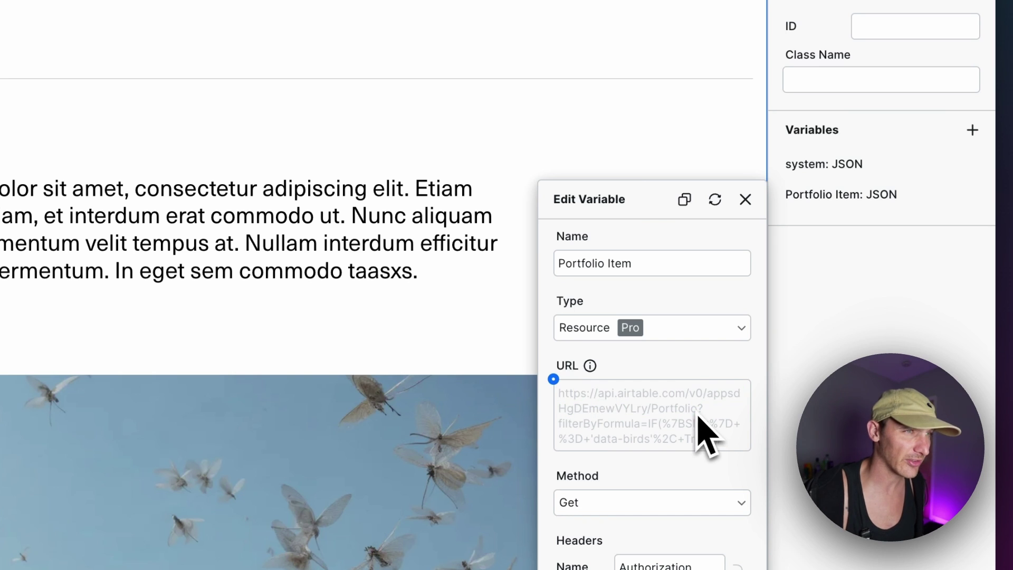
pyautogui.moveTo(584, 422); pyautogui.dragTo(709, 431)
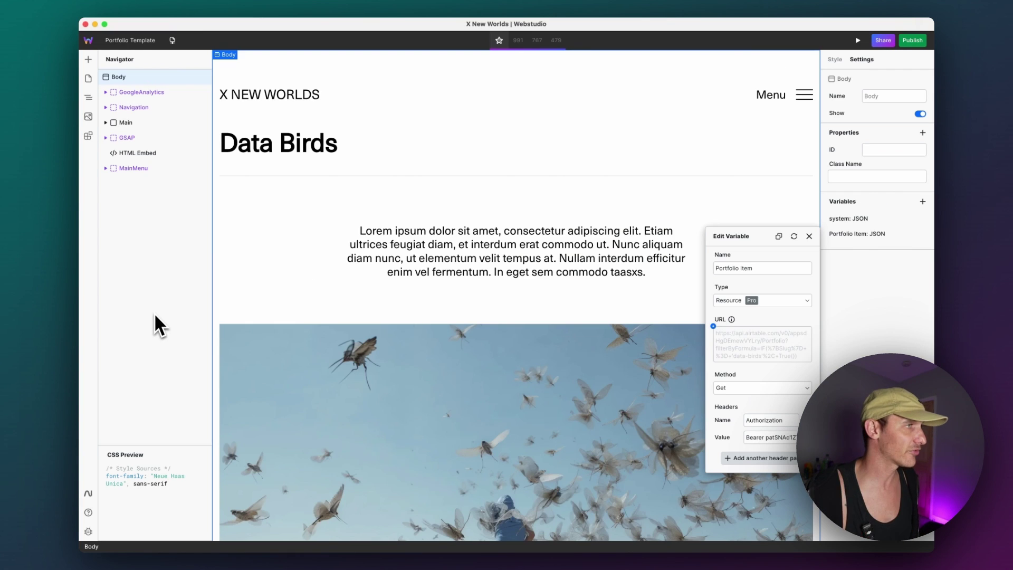
# - Review the Portfolio table in Airtable, return to Webstudio, and refresh and close the Portfolio Item variable
pyautogui.press('super+Tab')
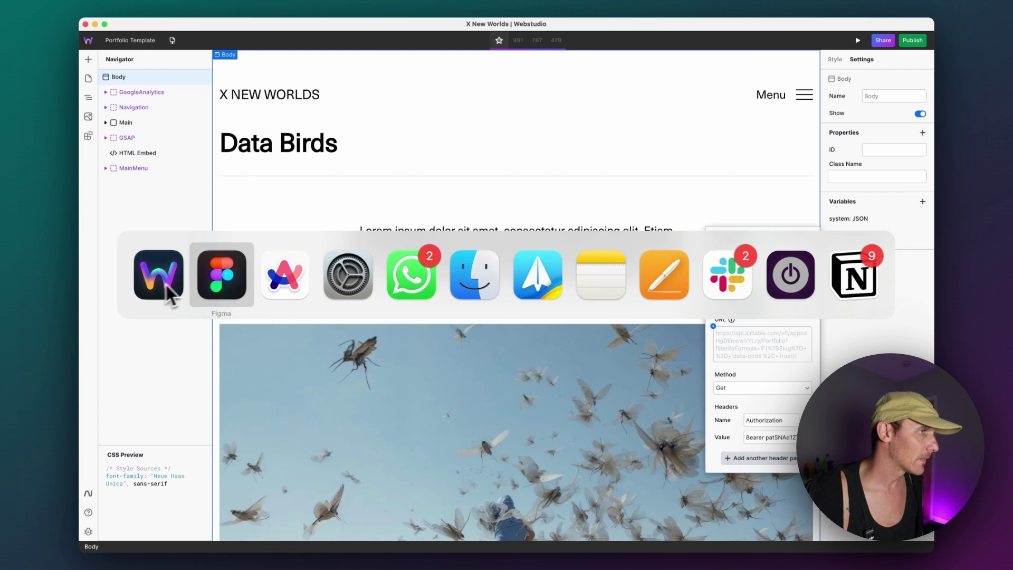
pyautogui.click(282, 288)
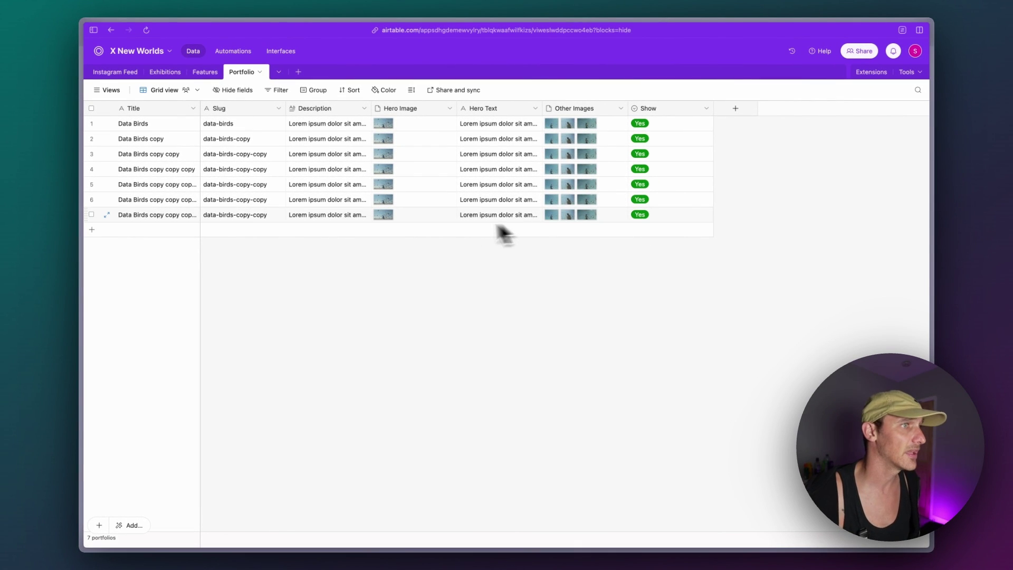
pyautogui.press('super+Tab')
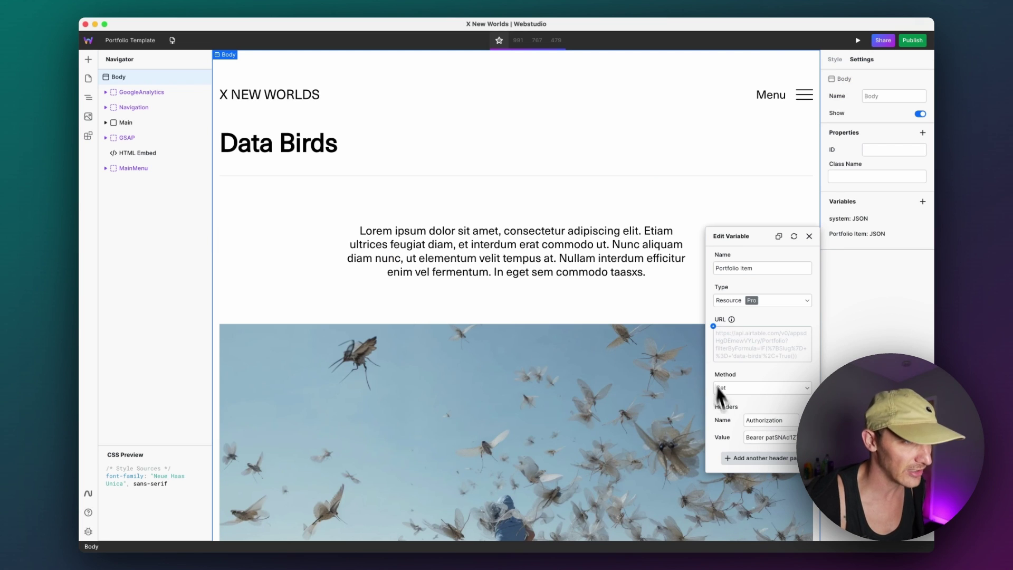
pyautogui.click(794, 236)
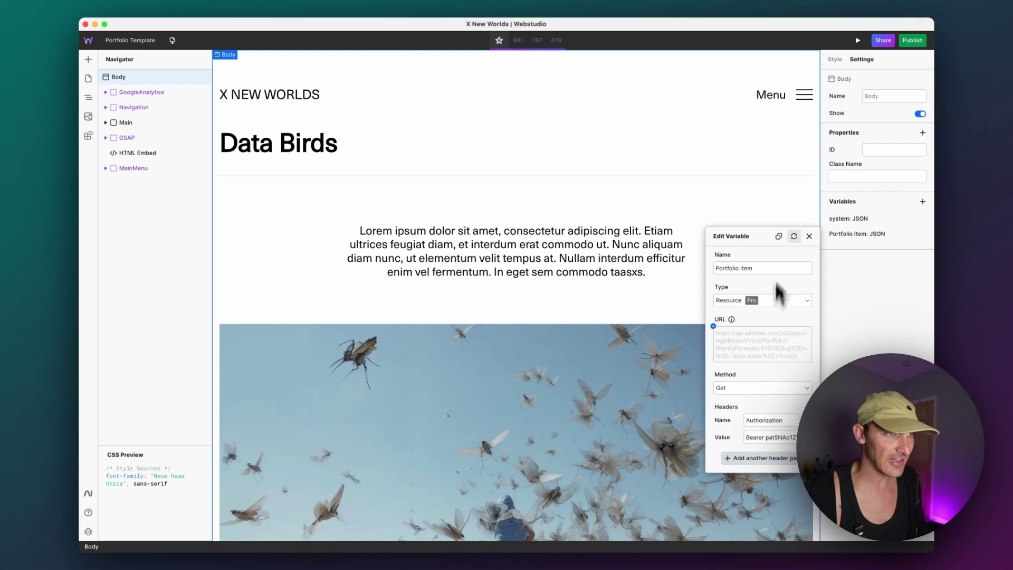
pyautogui.click(809, 236)
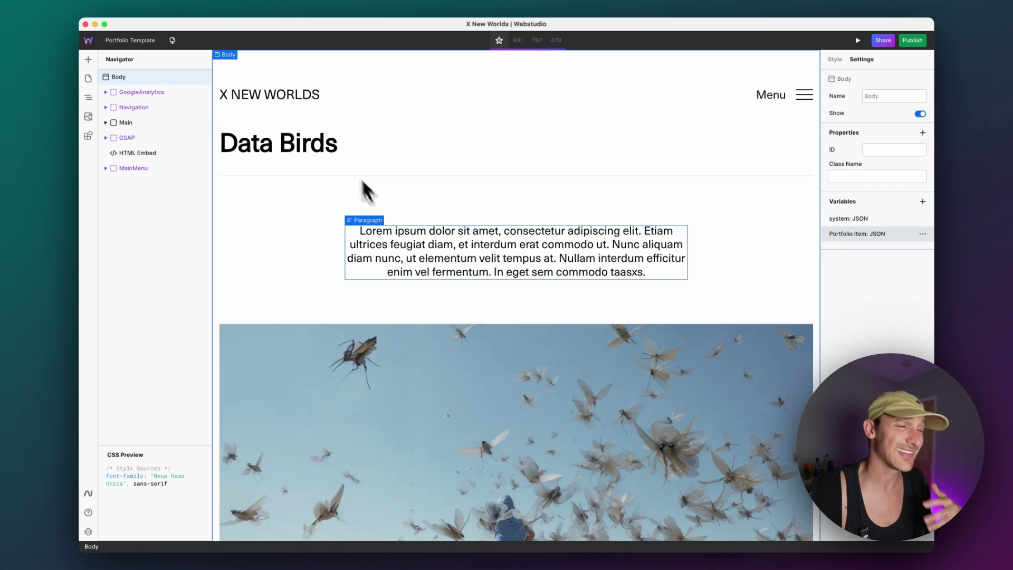
# - Inspect the text content binding of the description paragraph below the Data Birds heading
pyautogui.click(461, 272)
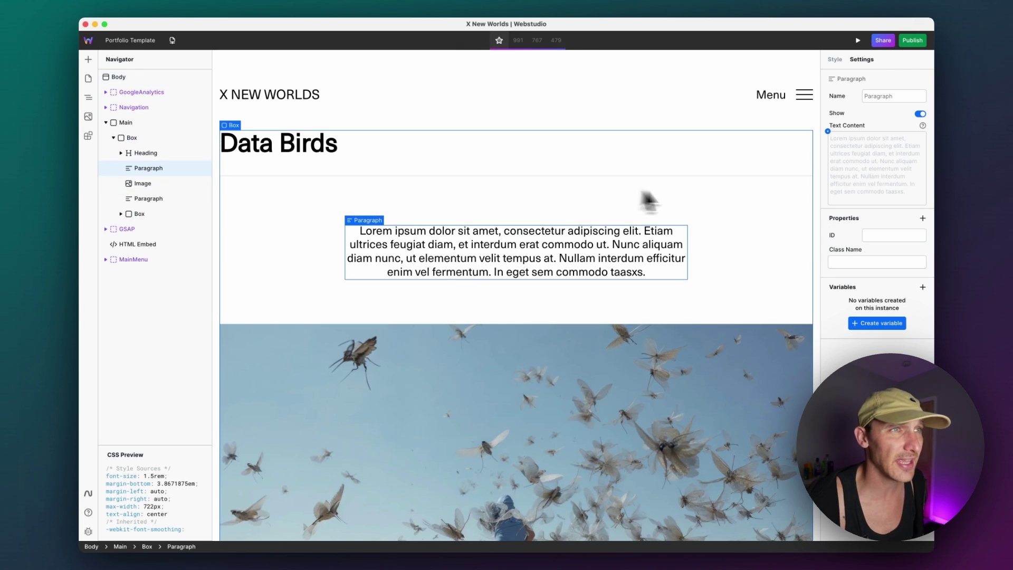
pyautogui.click(827, 131)
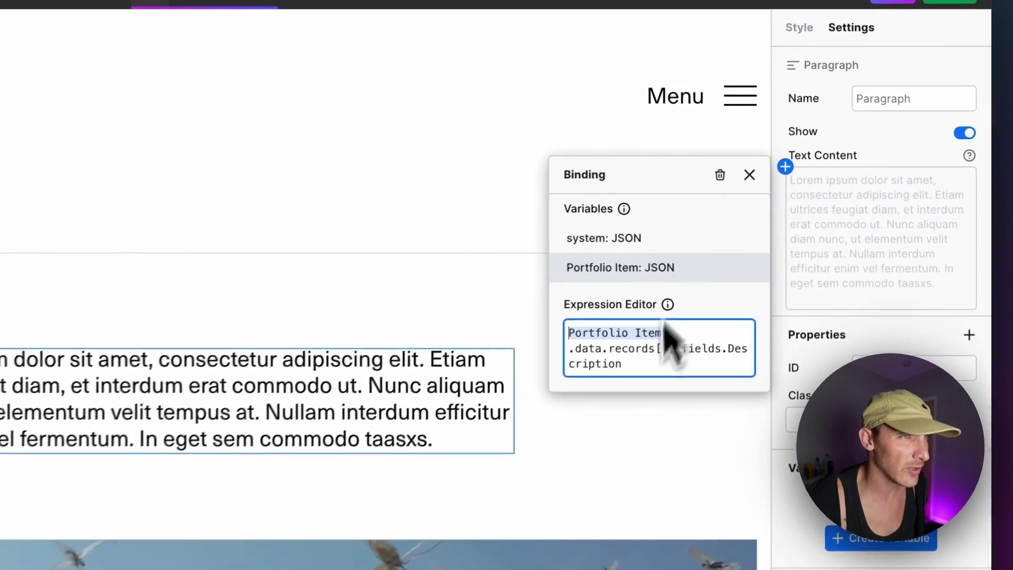
pyautogui.moveTo(629, 346); pyautogui.dragTo(674, 400)
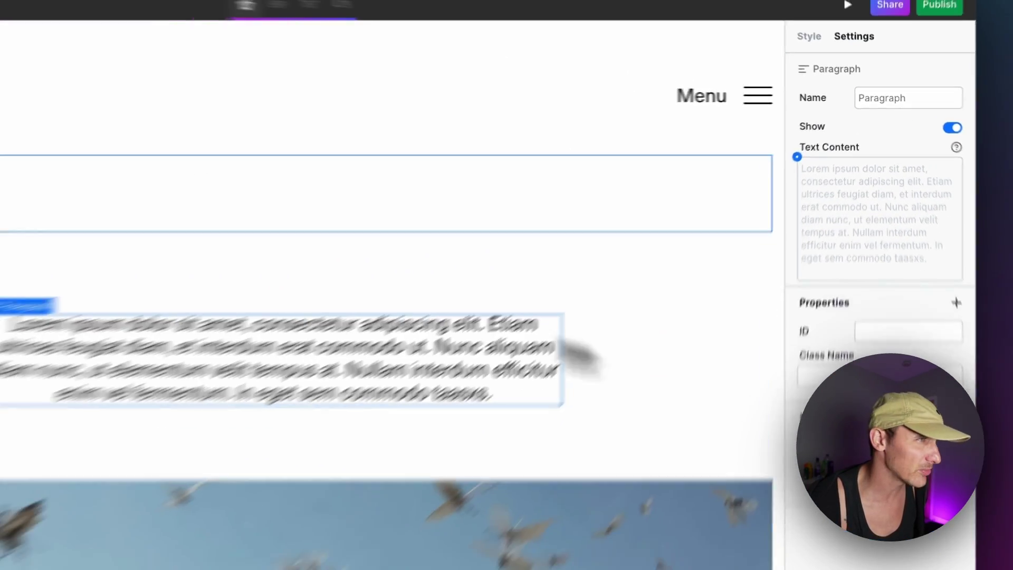
# - Inspect the text content binding of the Data Birds heading, close it, and select the Box containing the heading
pyautogui.click(276, 154)
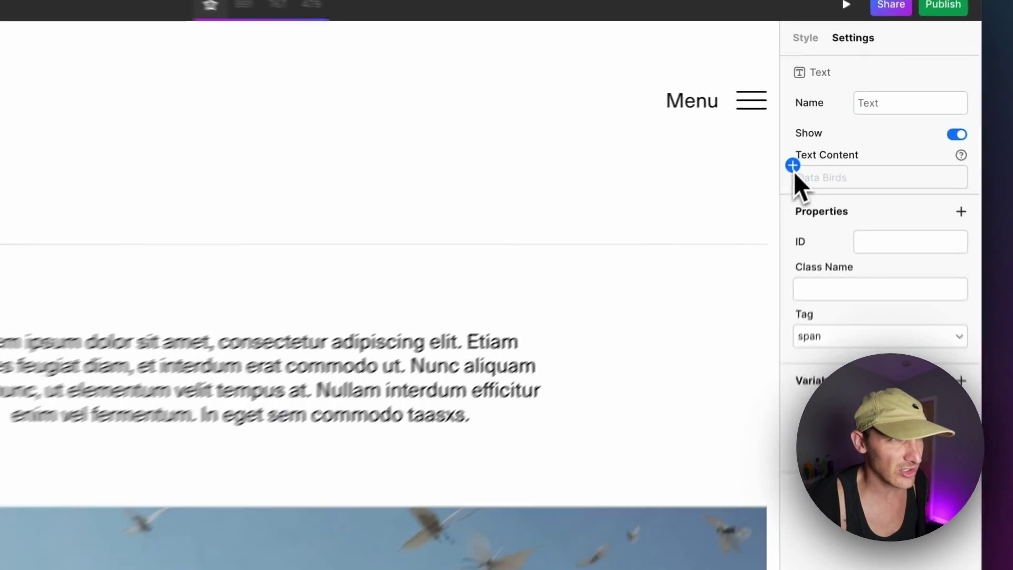
pyautogui.click(795, 165)
pyautogui.moveTo(742, 327); pyautogui.dragTo(742, 349)
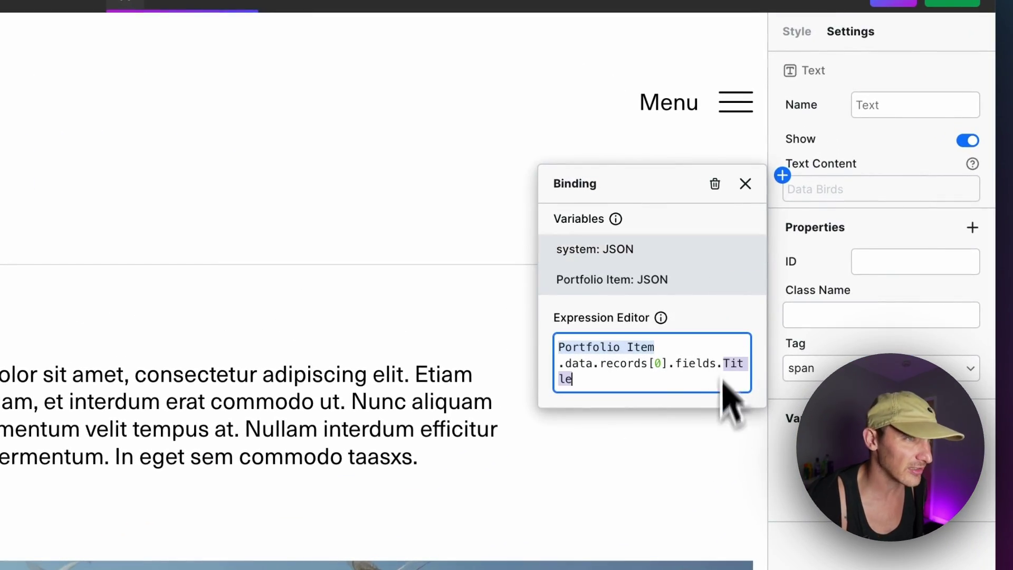
pyautogui.click(745, 183)
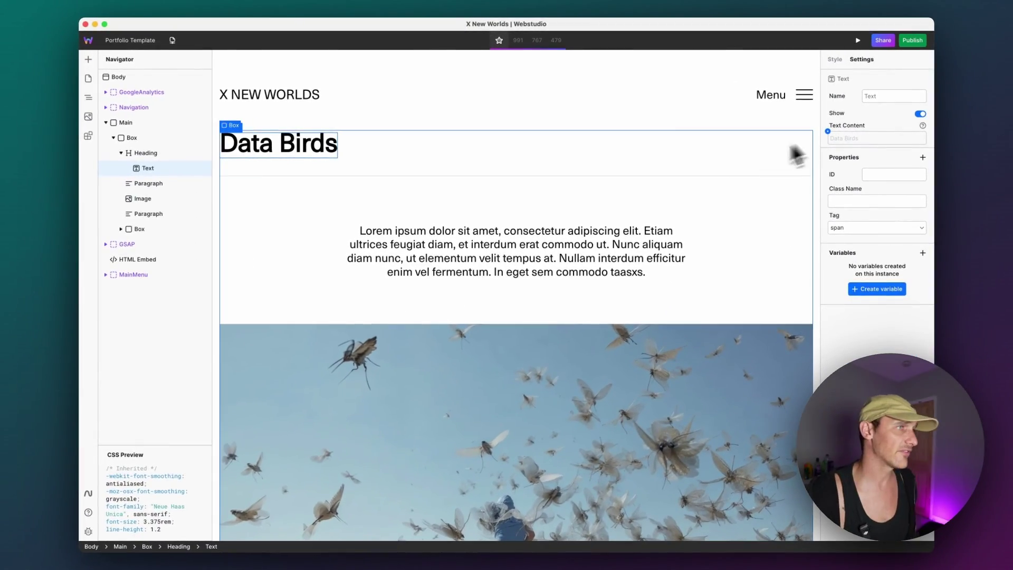
pyautogui.click(797, 156)
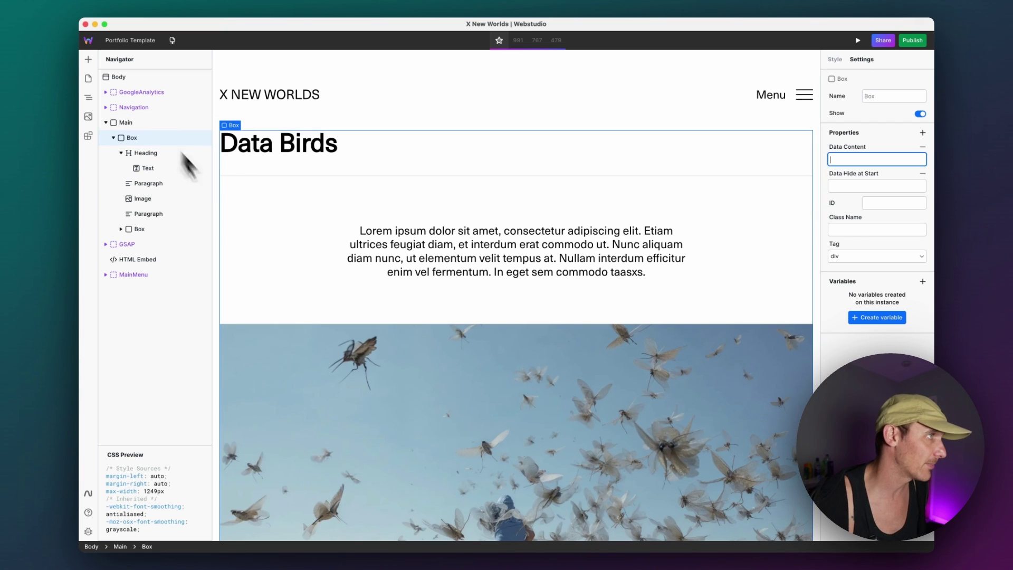
pyautogui.scroll(-1, 281, 270)
pyautogui.scroll(1, 280, 270)
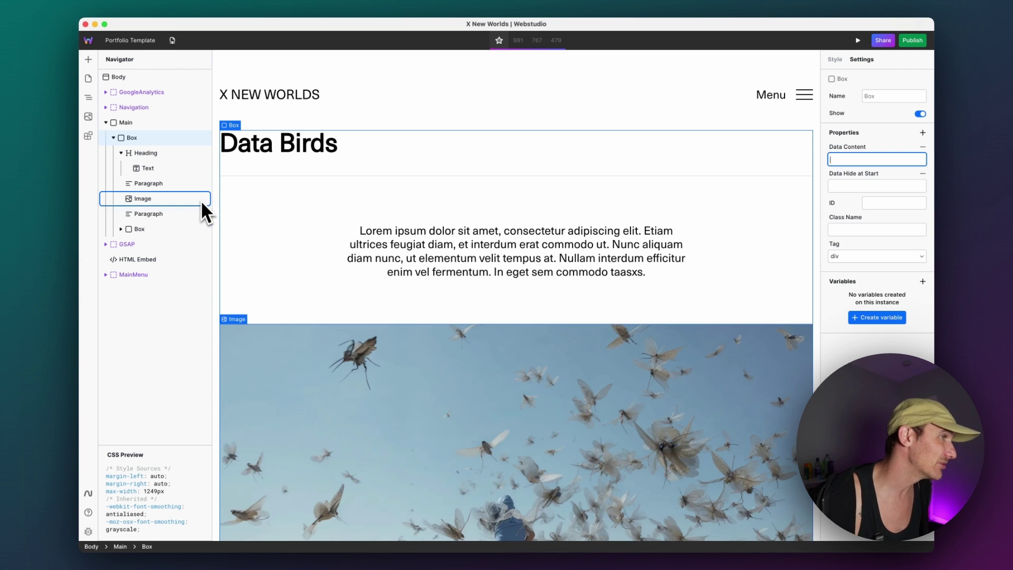
# - Open the Portfolio Template's page settings and inspect the search Title binding, highlighting its expression that joins "Project | " with the item's Title field
pyautogui.click(87, 79)
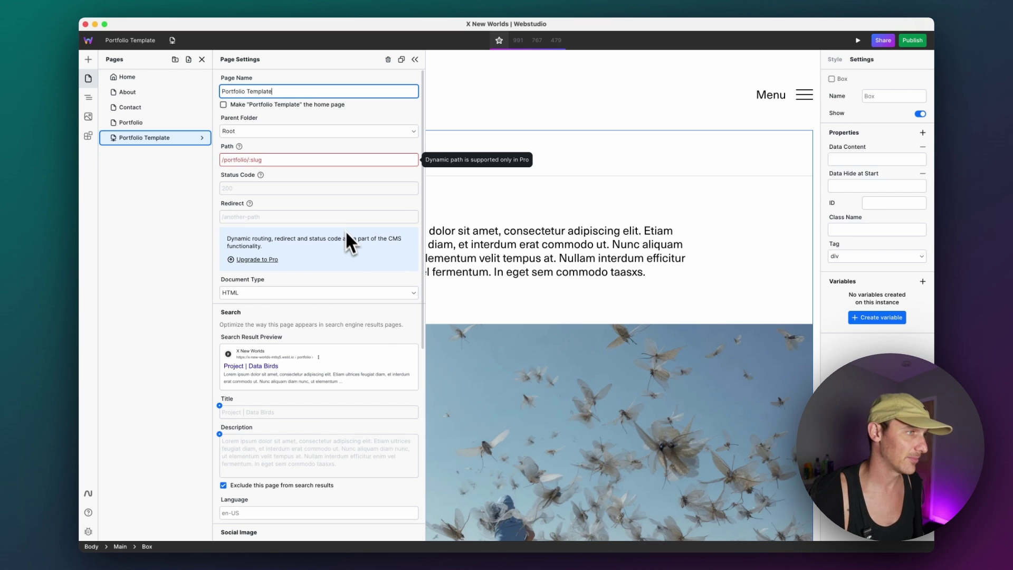
pyautogui.scroll(-5, 365, 394)
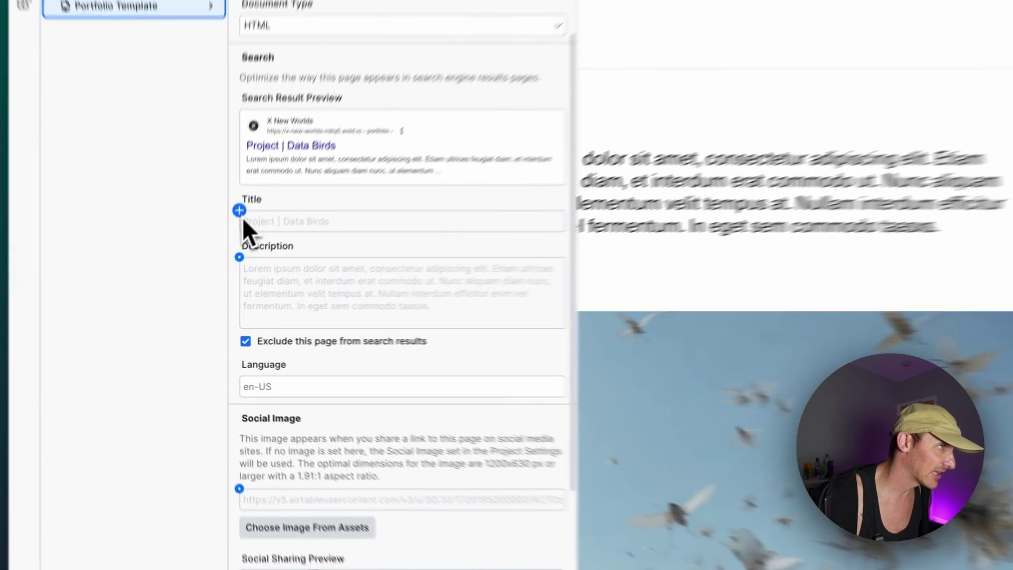
pyautogui.click(220, 270)
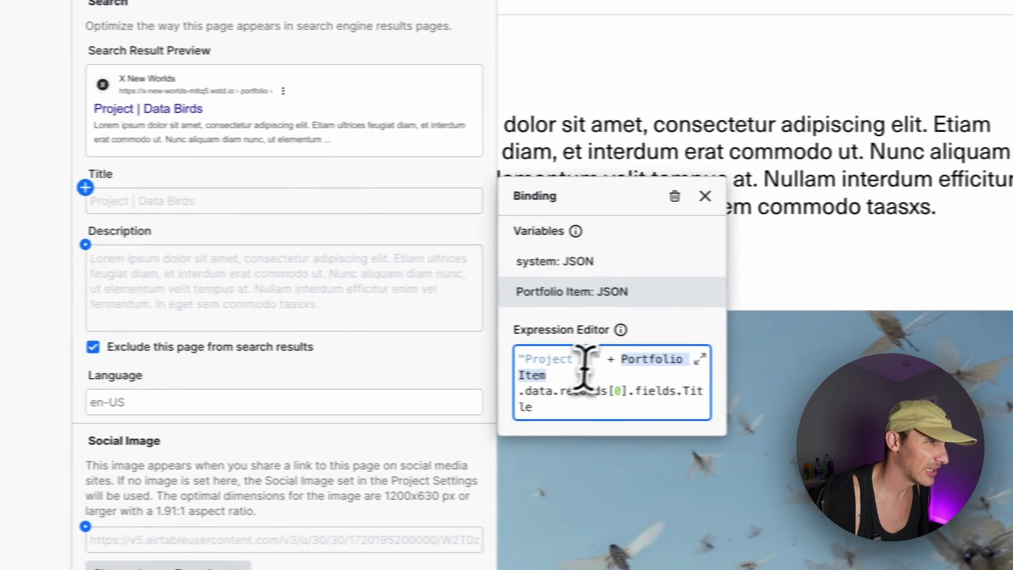
pyautogui.moveTo(720, 408); pyautogui.dragTo(670, 341)
pyautogui.click(550, 406)
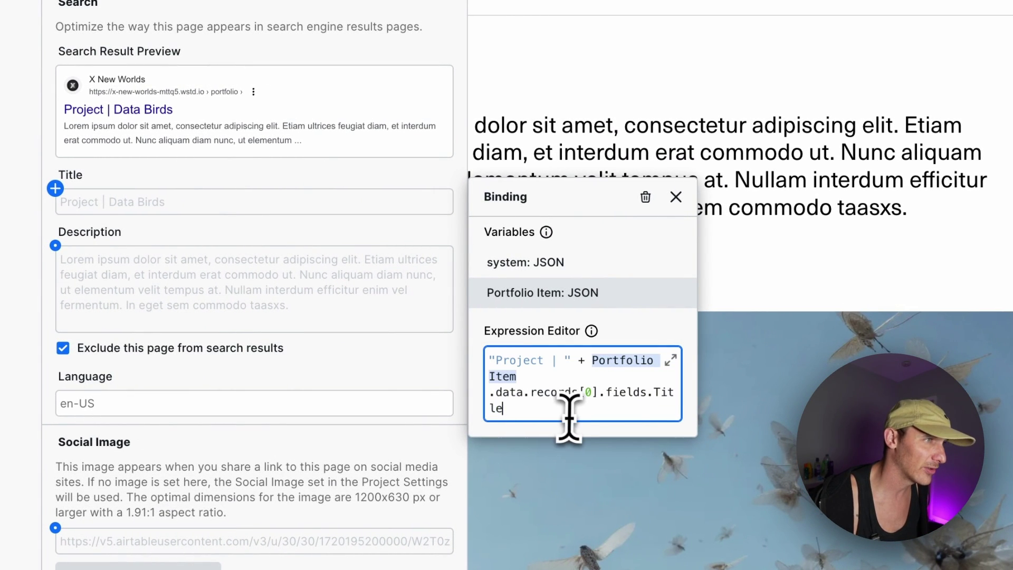
pyautogui.moveTo(552, 415); pyautogui.dragTo(465, 359)
pyautogui.click(542, 379)
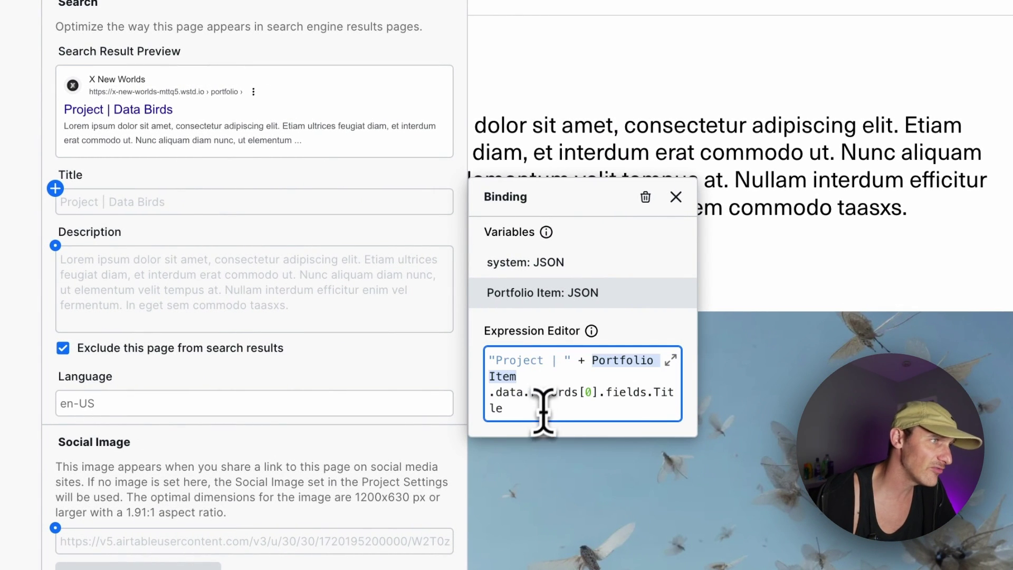
pyautogui.moveTo(543, 418); pyautogui.dragTo(491, 360)
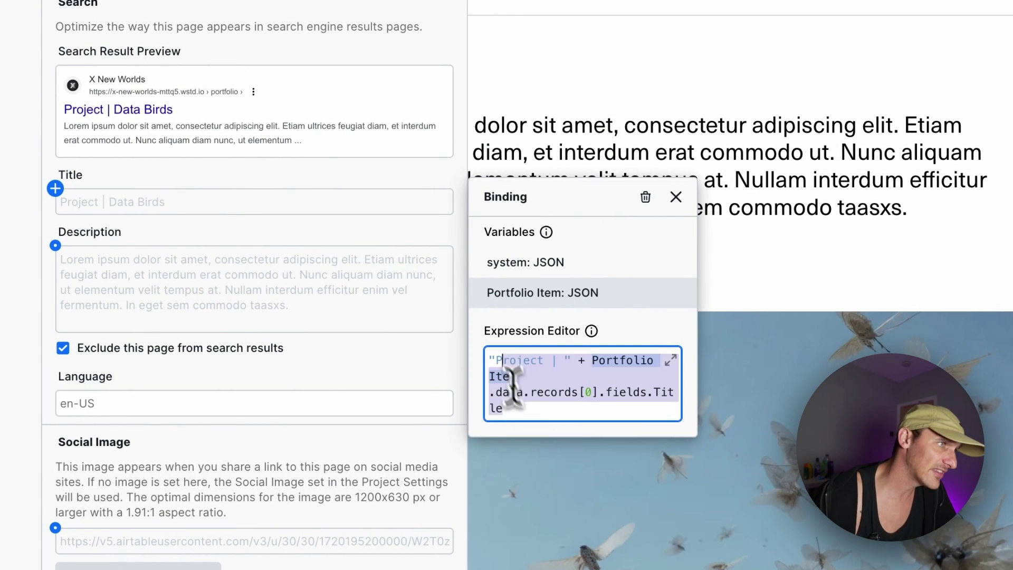
pyautogui.click(537, 412)
pyautogui.moveTo(491, 364); pyautogui.dragTo(599, 417)
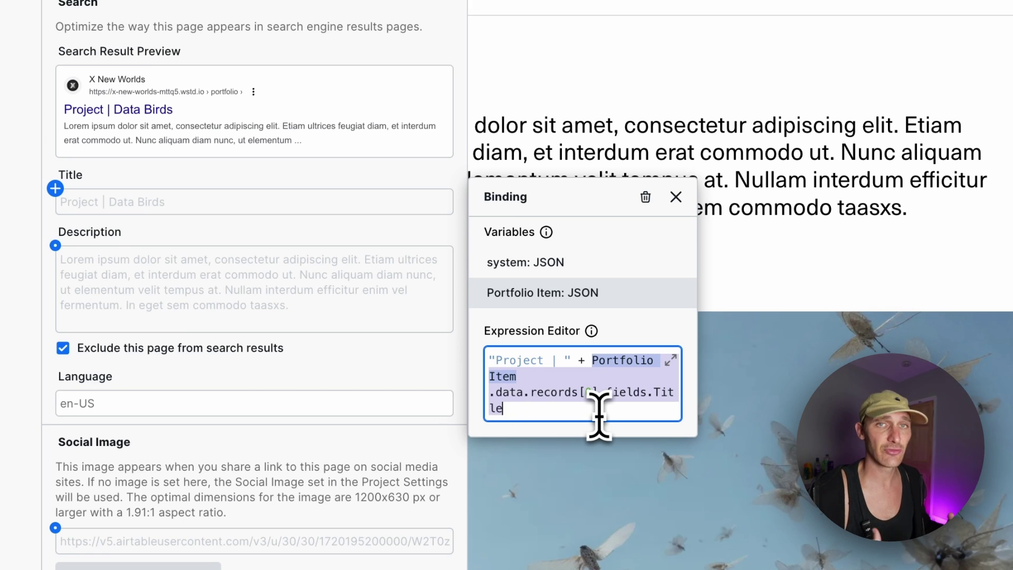
pyautogui.click(591, 417)
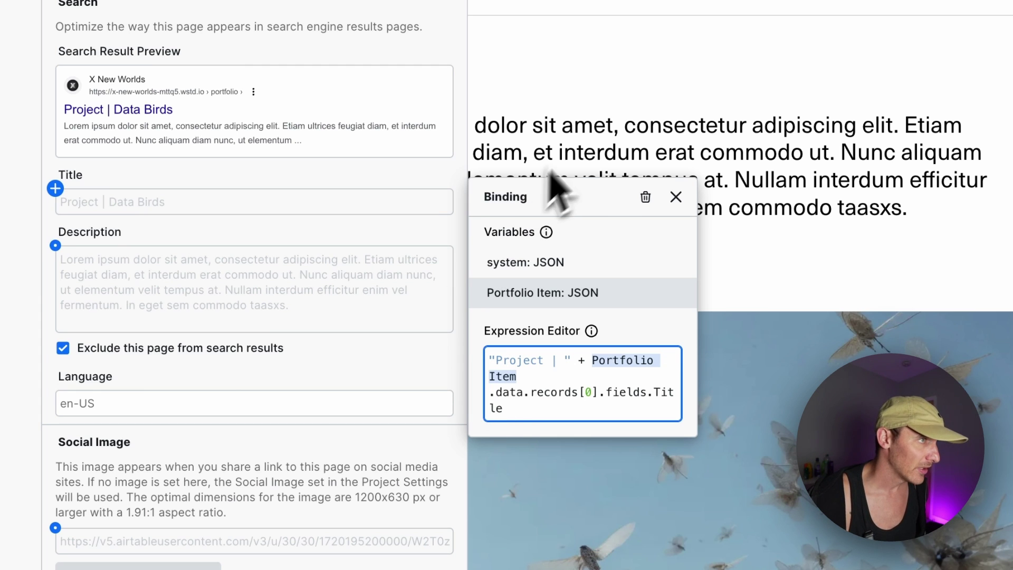
pyautogui.click(676, 197)
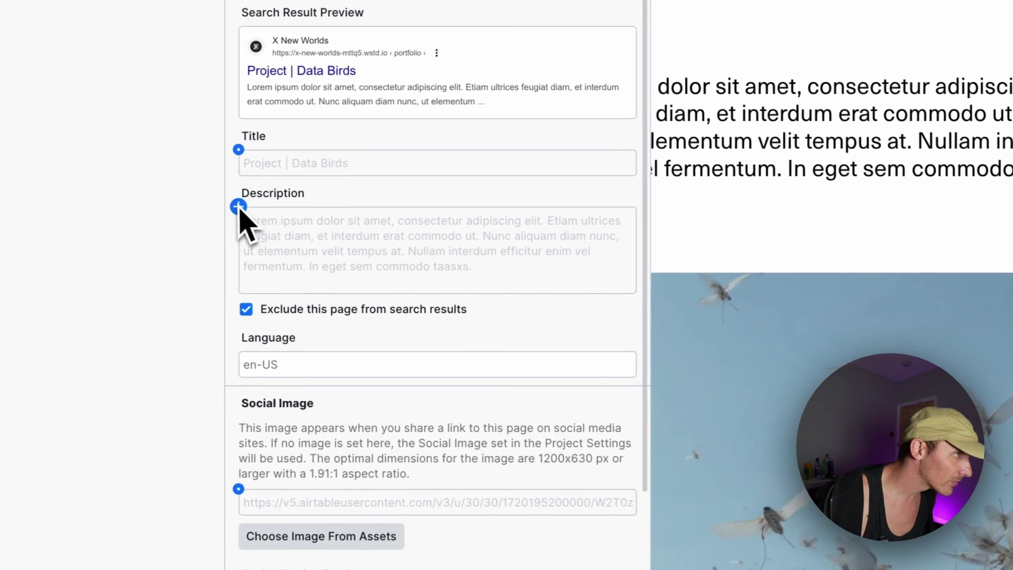
# - Inspect the page's Description and Social Image bindings, highlighting the Hero Image URL expression
pyautogui.click(55, 245)
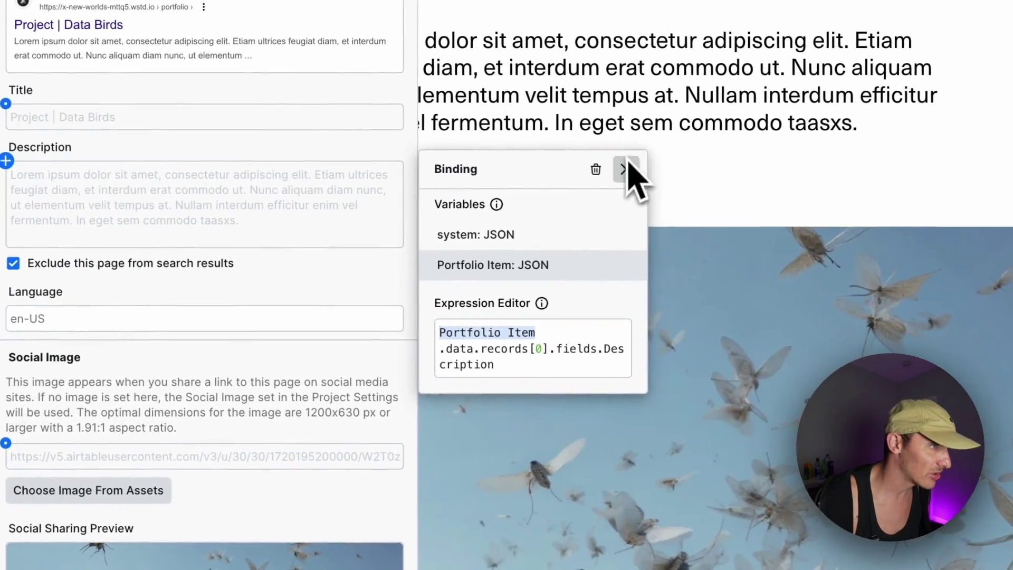
pyautogui.click(863, 214)
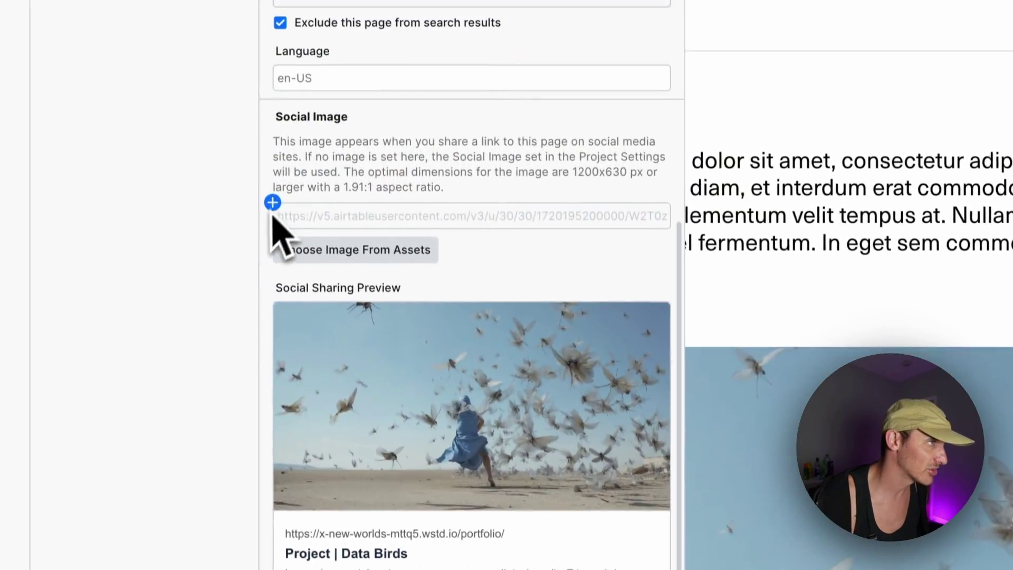
pyautogui.click(273, 203)
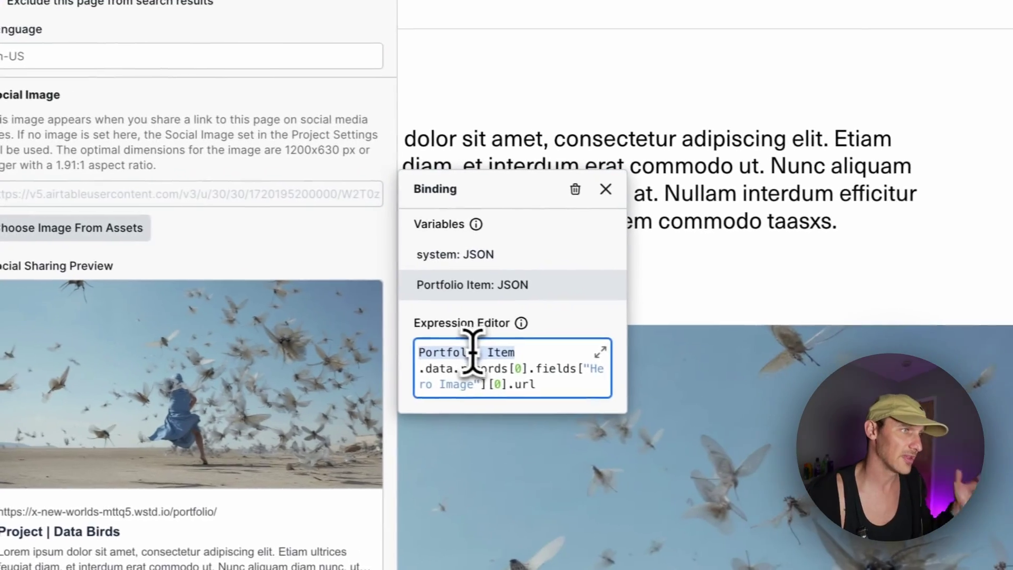
pyautogui.moveTo(528, 383); pyautogui.dragTo(410, 351)
pyautogui.click(602, 190)
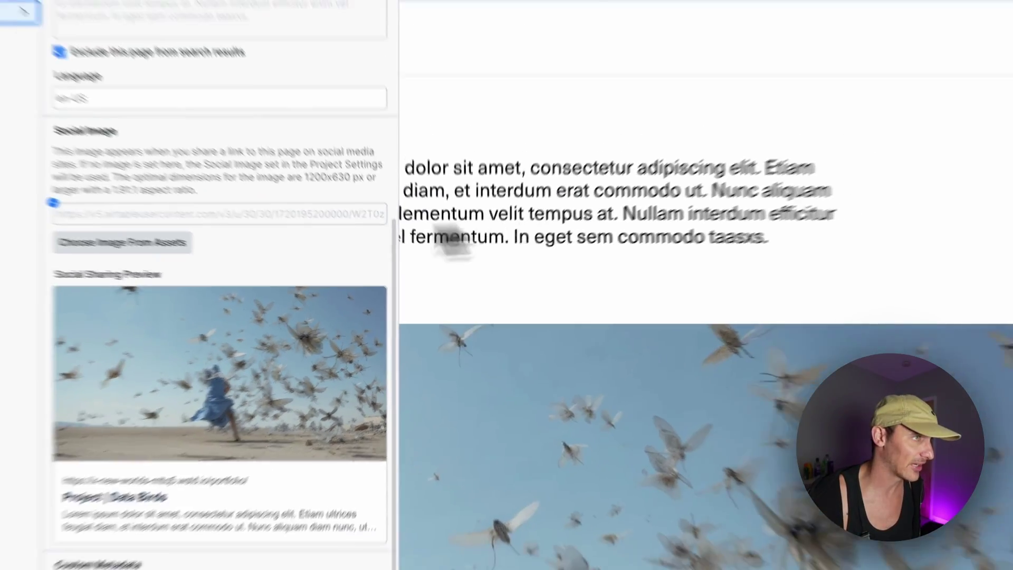